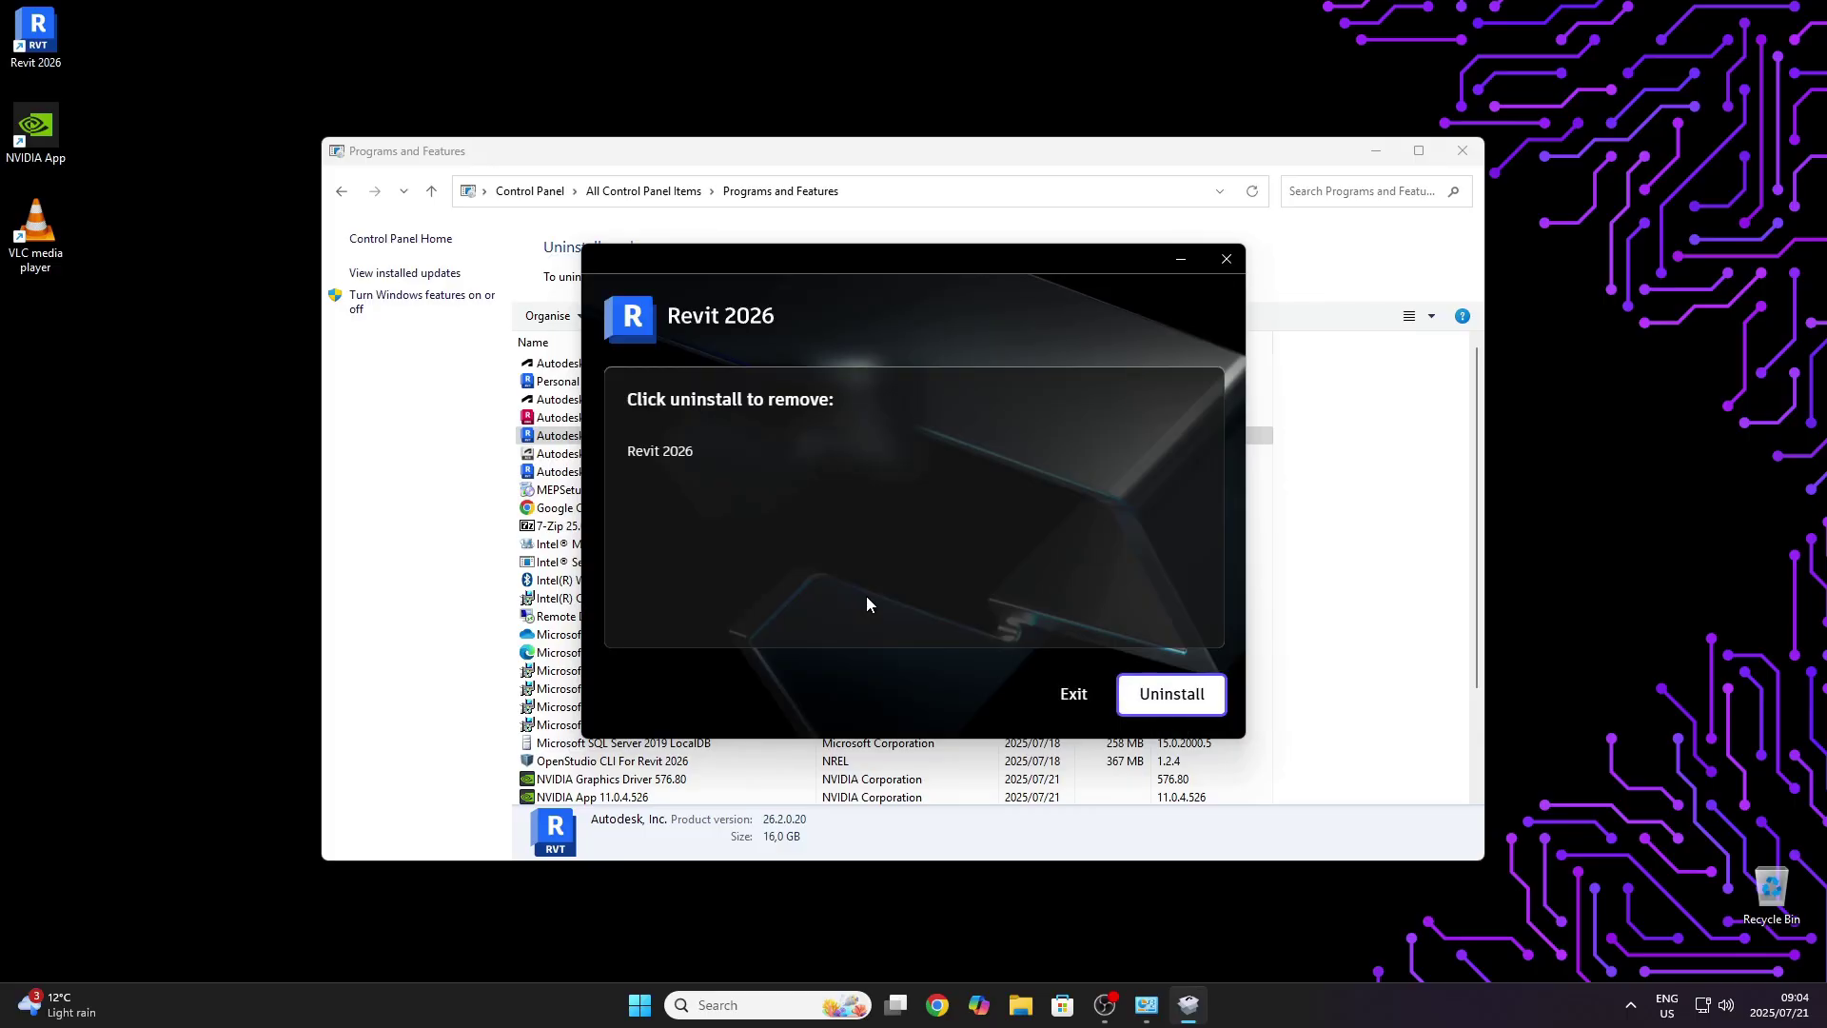
- Uninstall Revit 2026 and close the finished uninstaller
left_click(1148, 692)
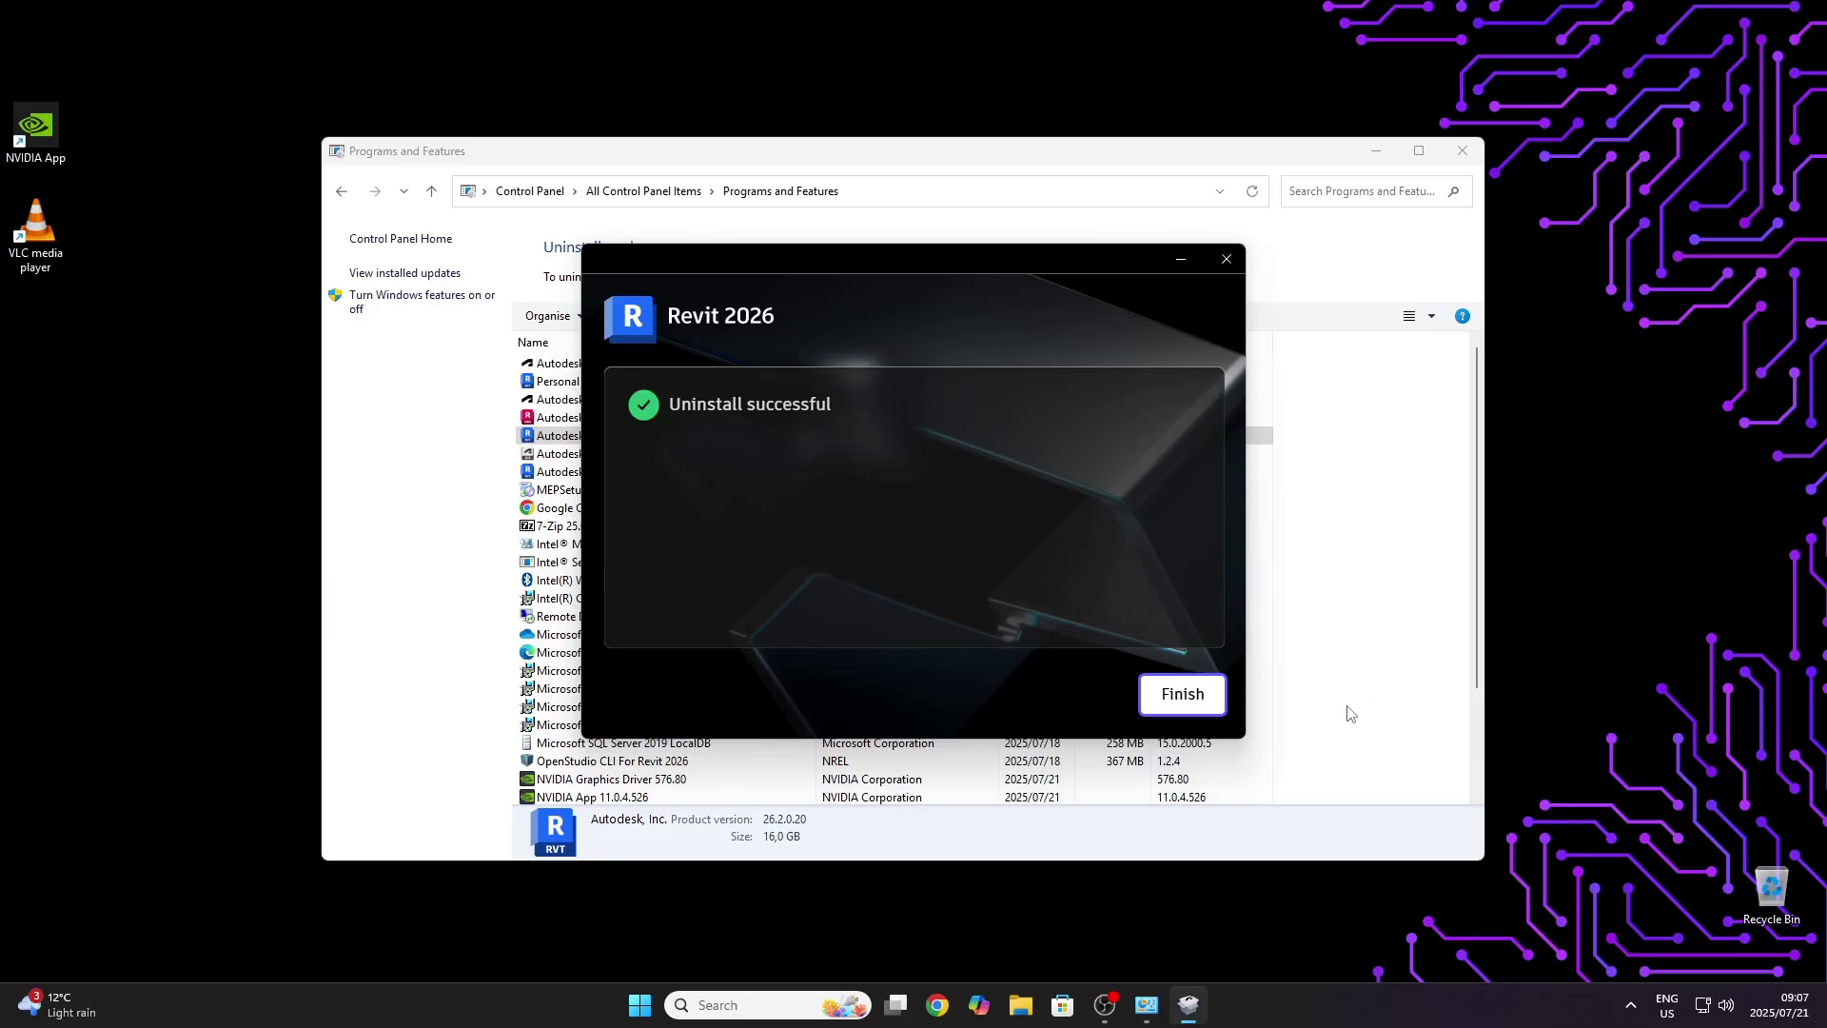
key("Return")
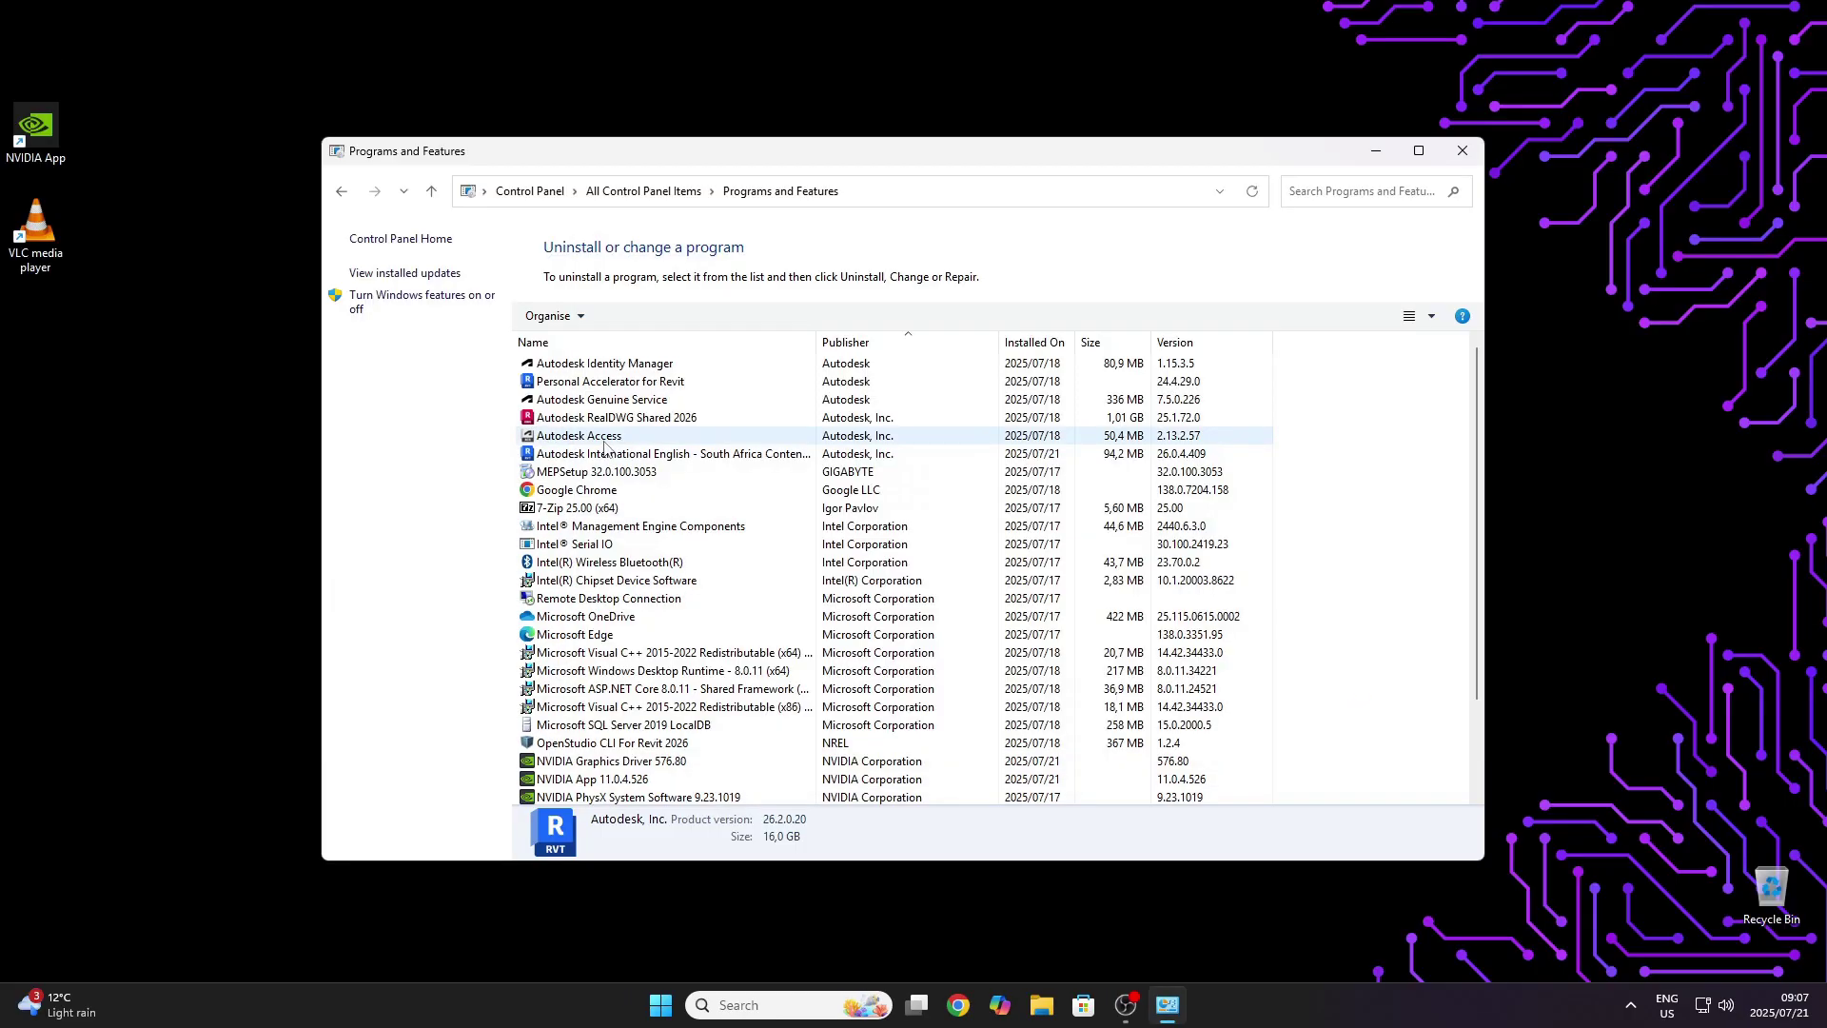
- Quit the Autodesk Access app that is running in the background
left_click(1632, 1007)
right_click(1669, 910)
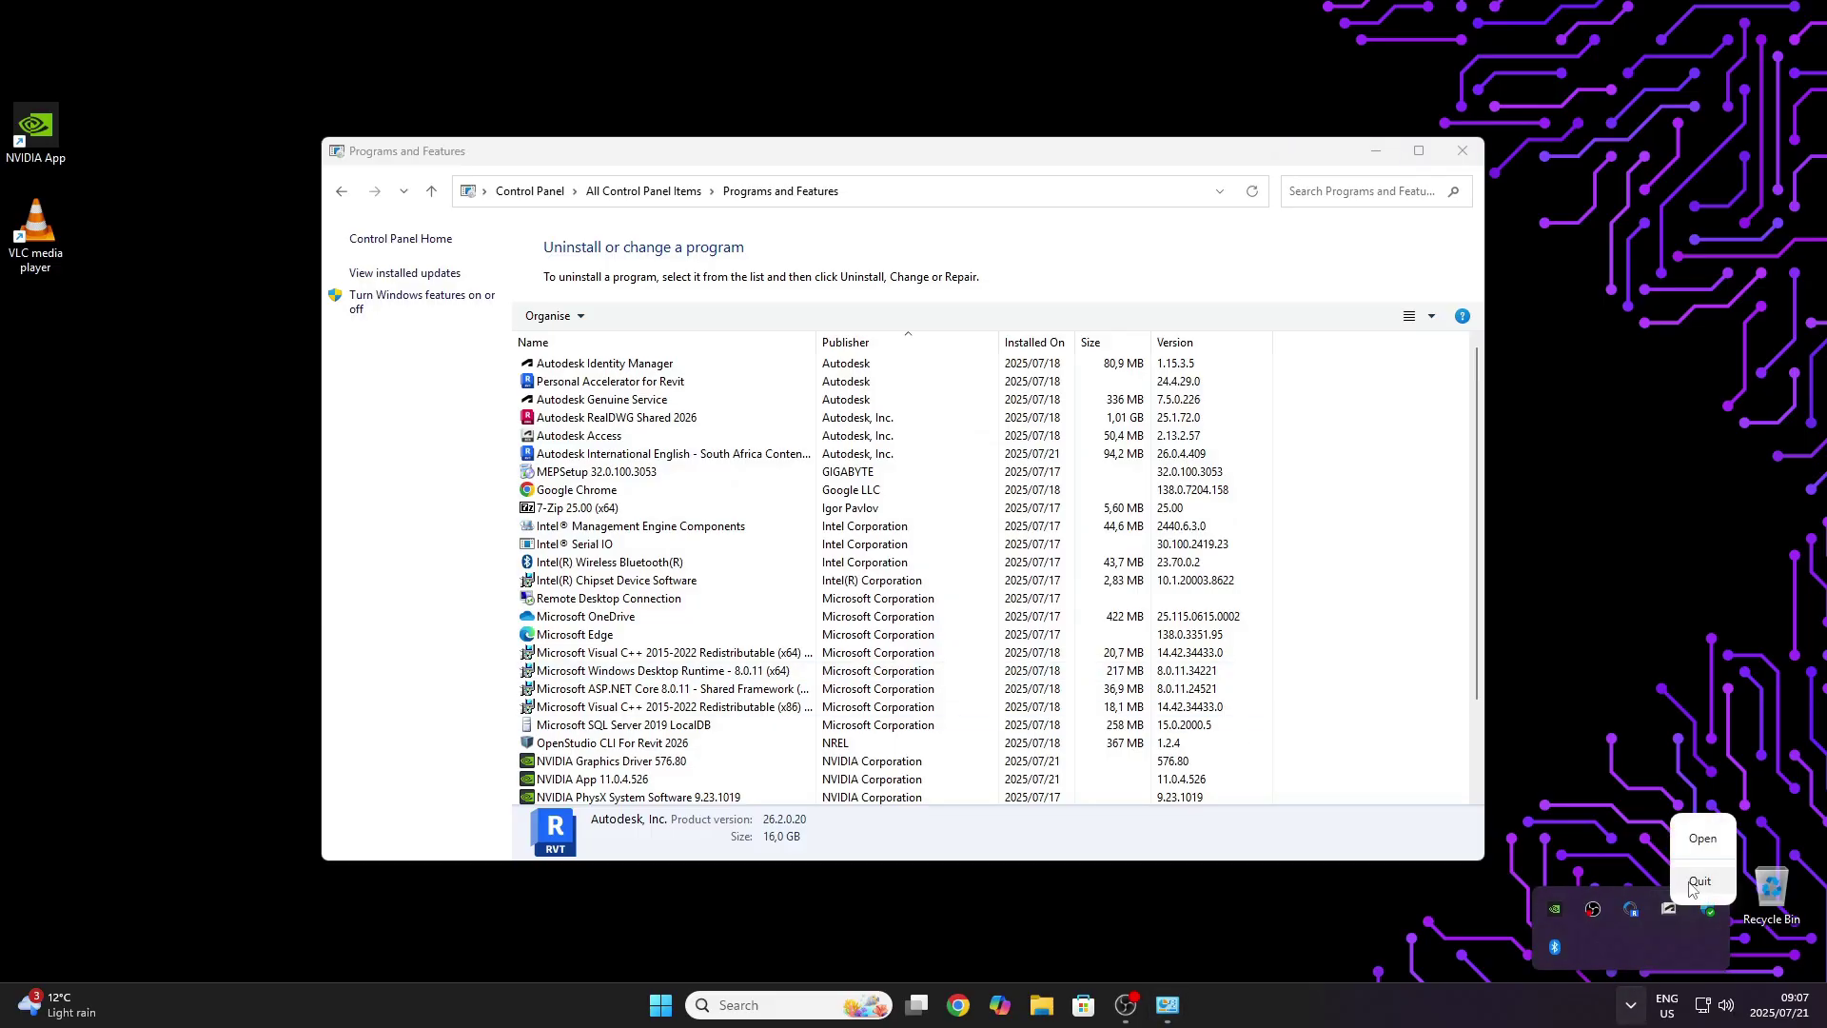
left_click(1690, 884)
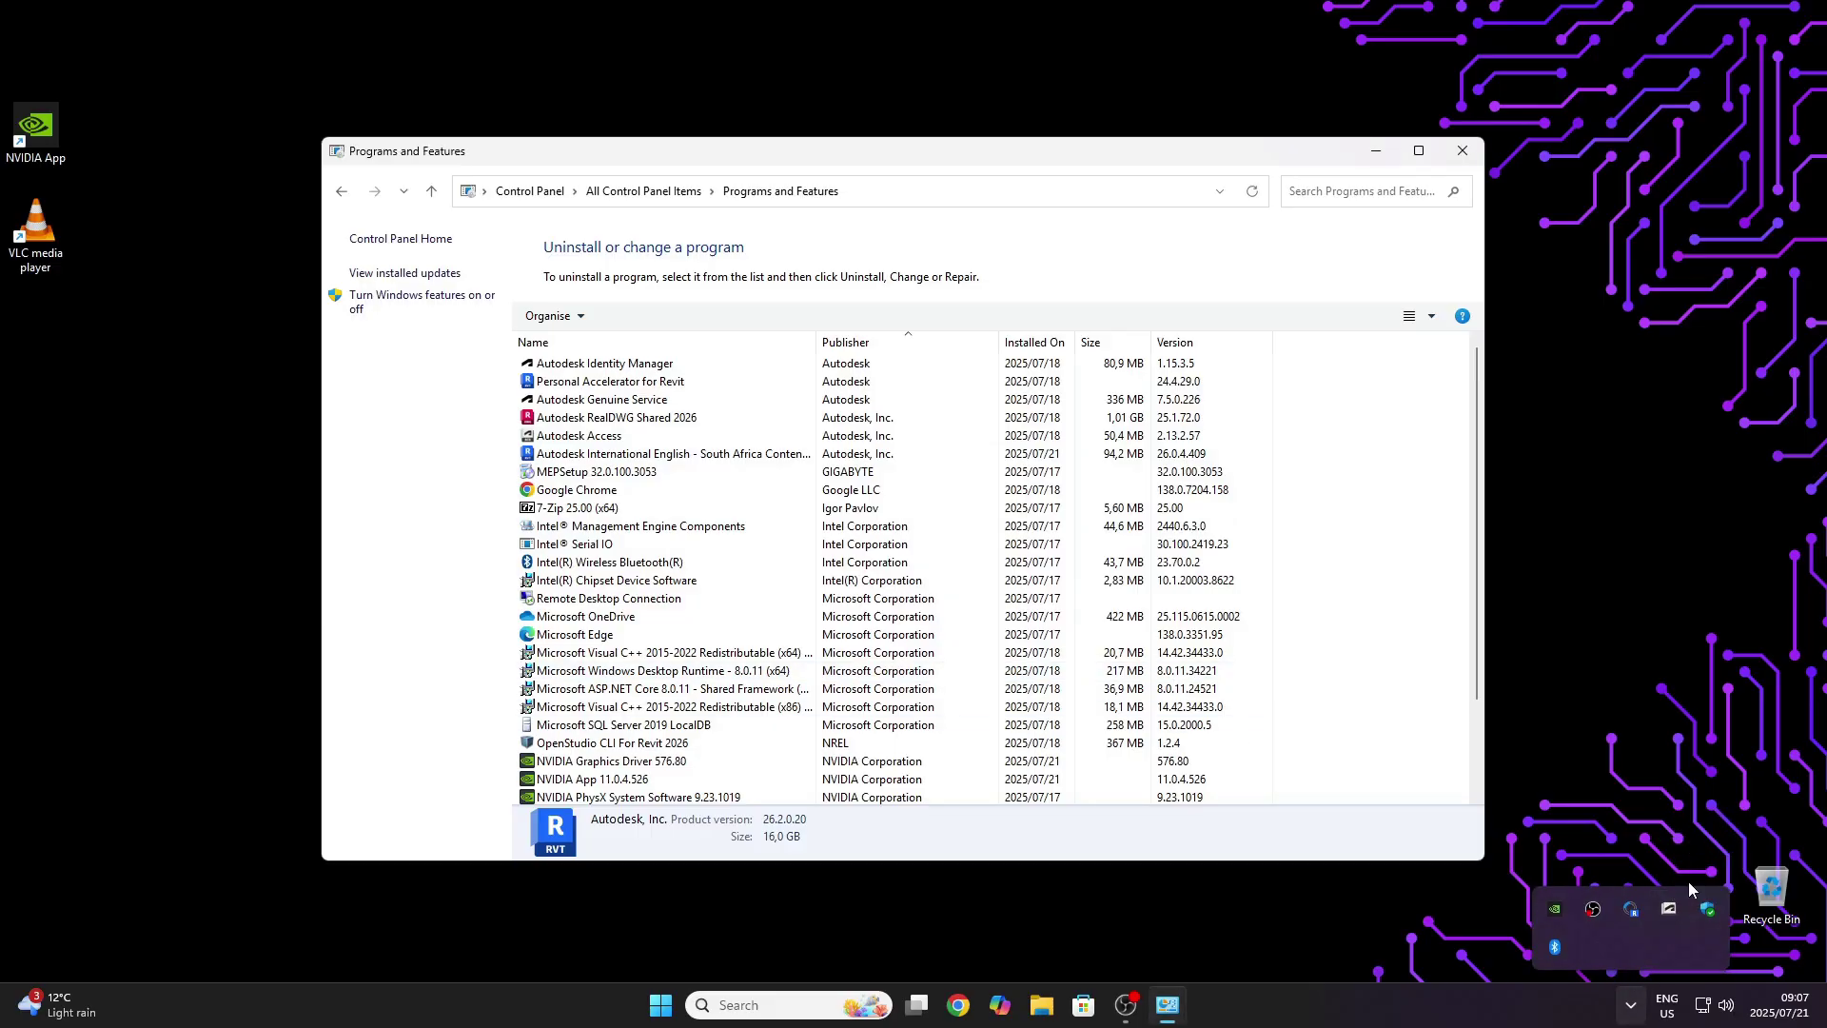
left_click(1634, 1007)
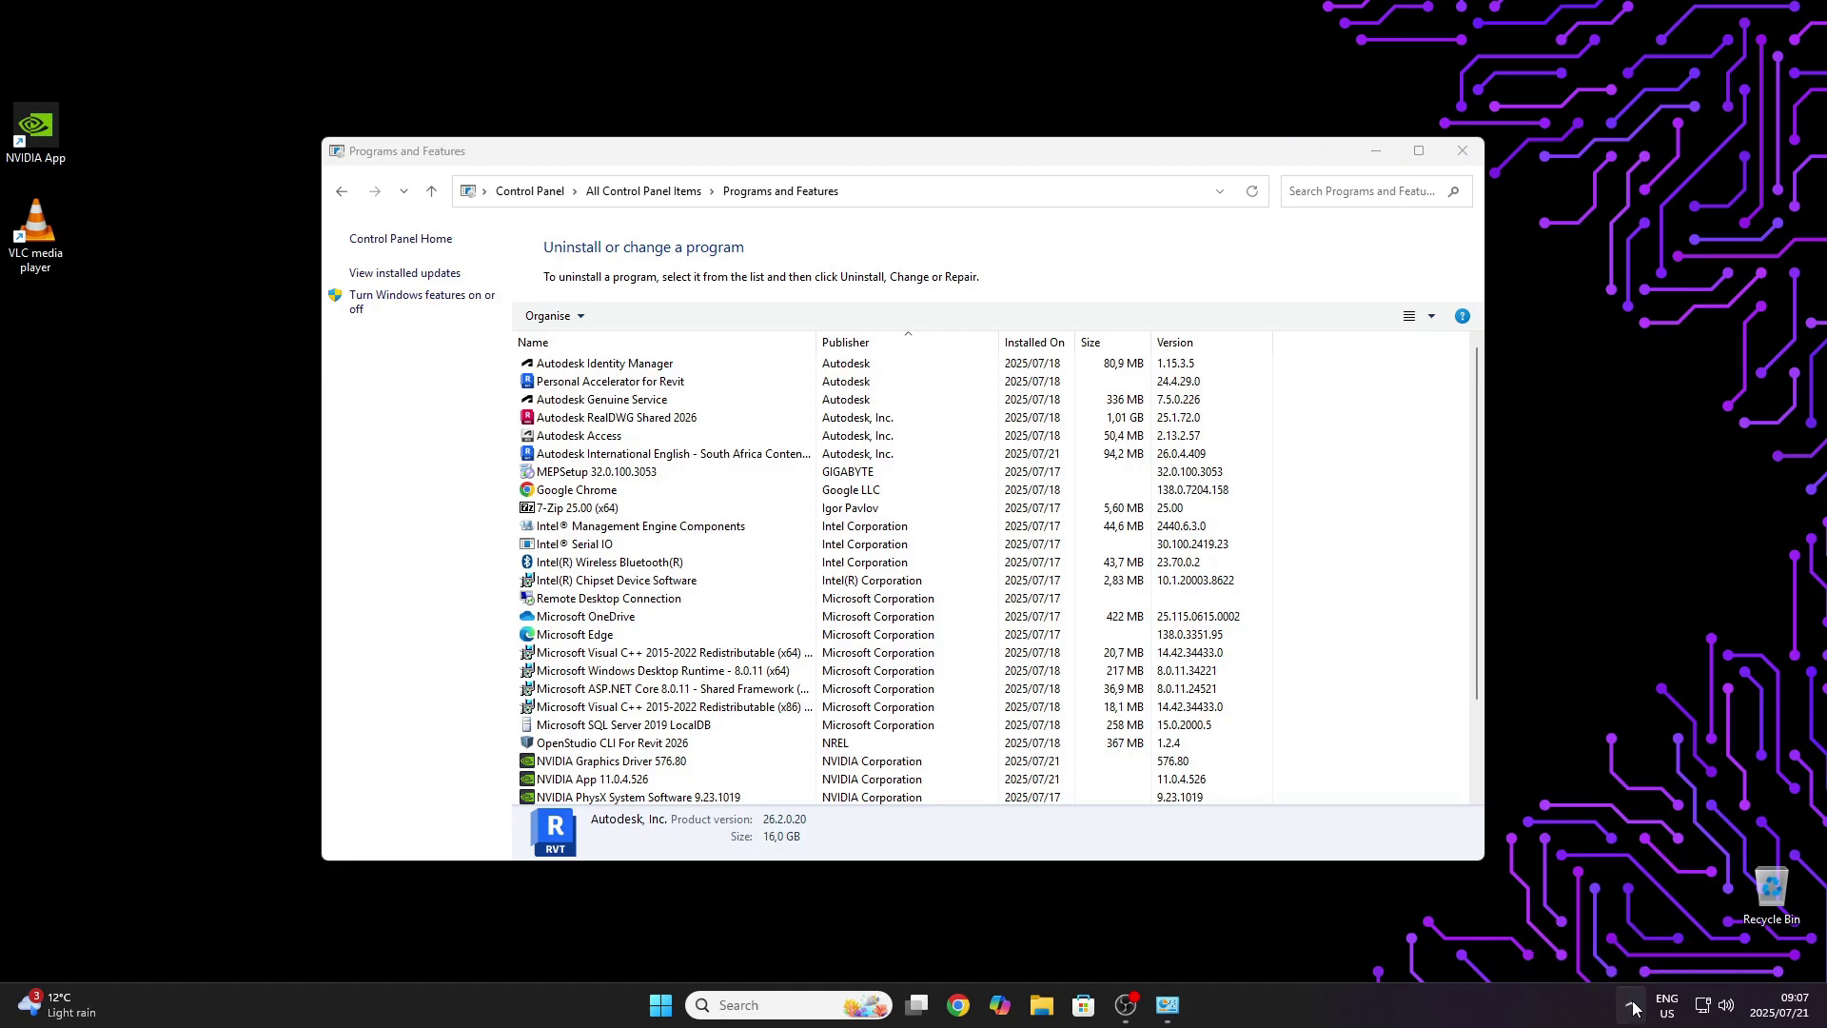
- Uninstall Autodesk Access from the installed programs and close its finished uninstaller
left_click(594, 435)
left_click(626, 318)
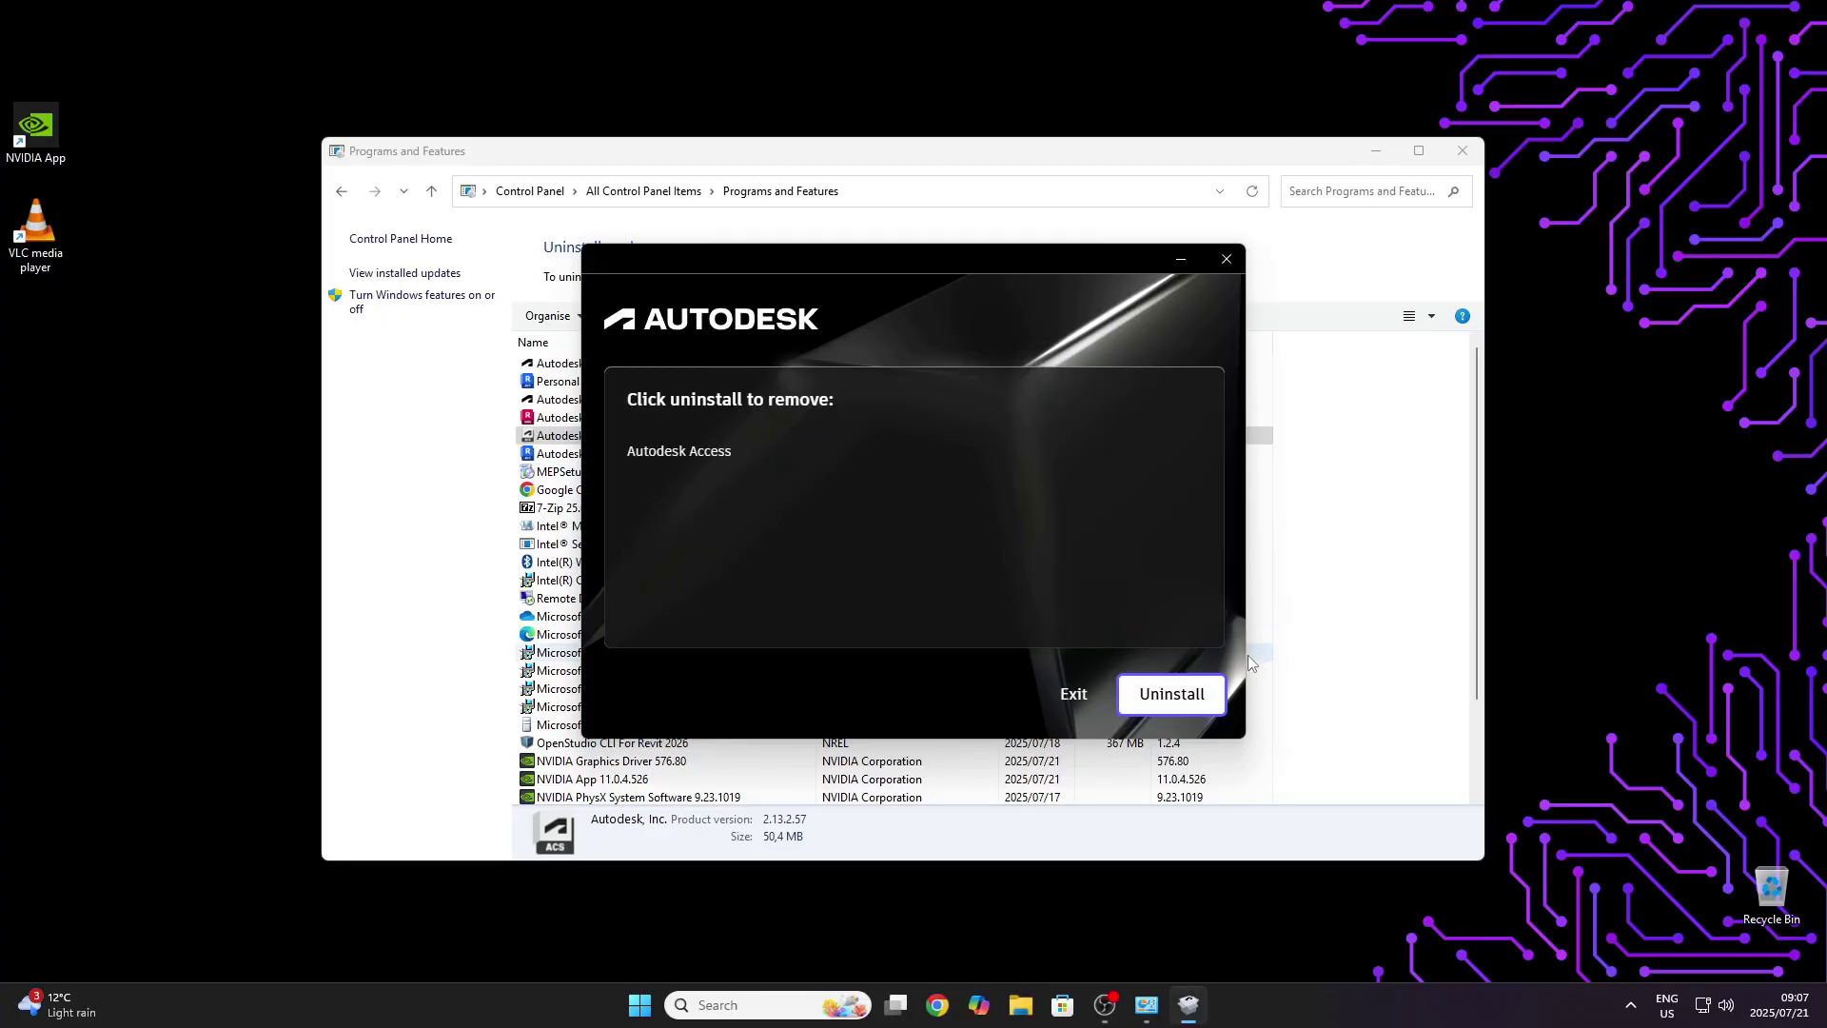
left_click(1195, 699)
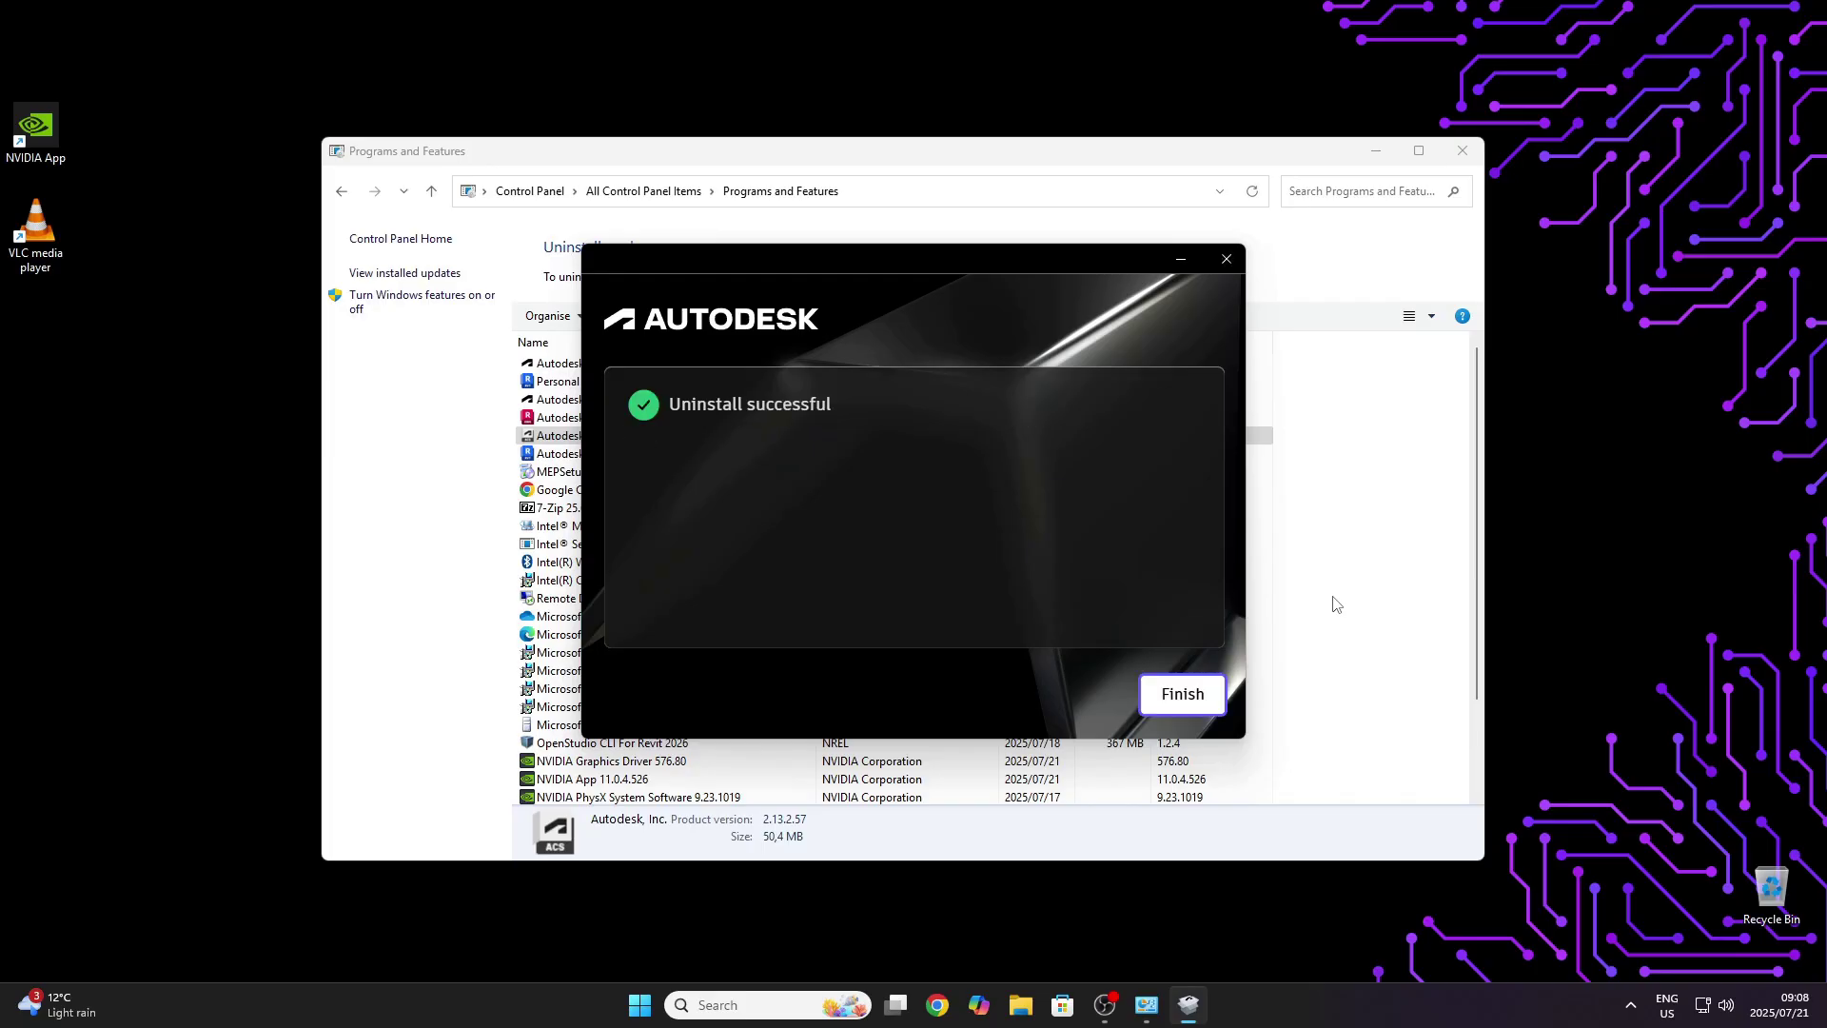
left_click(1183, 695)
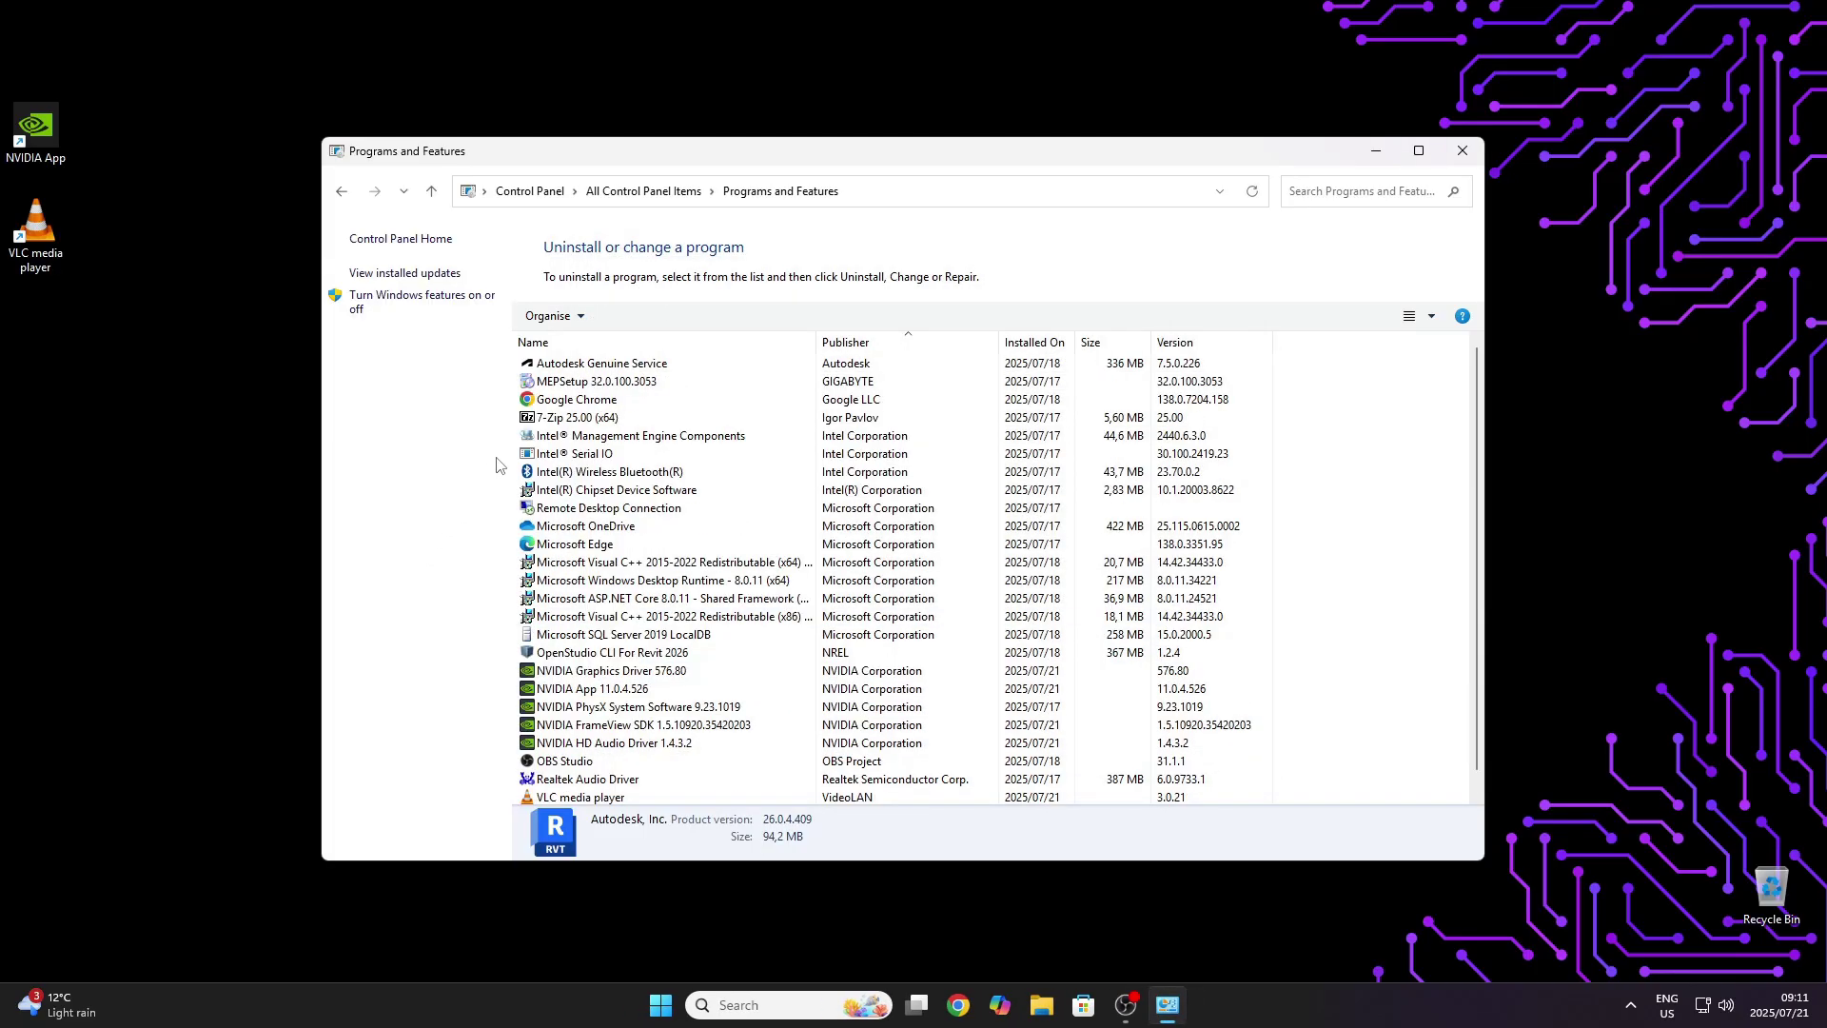
- Uninstall Autodesk Genuine Service, confirm its removal, and close Programs and Features
left_click(597, 367)
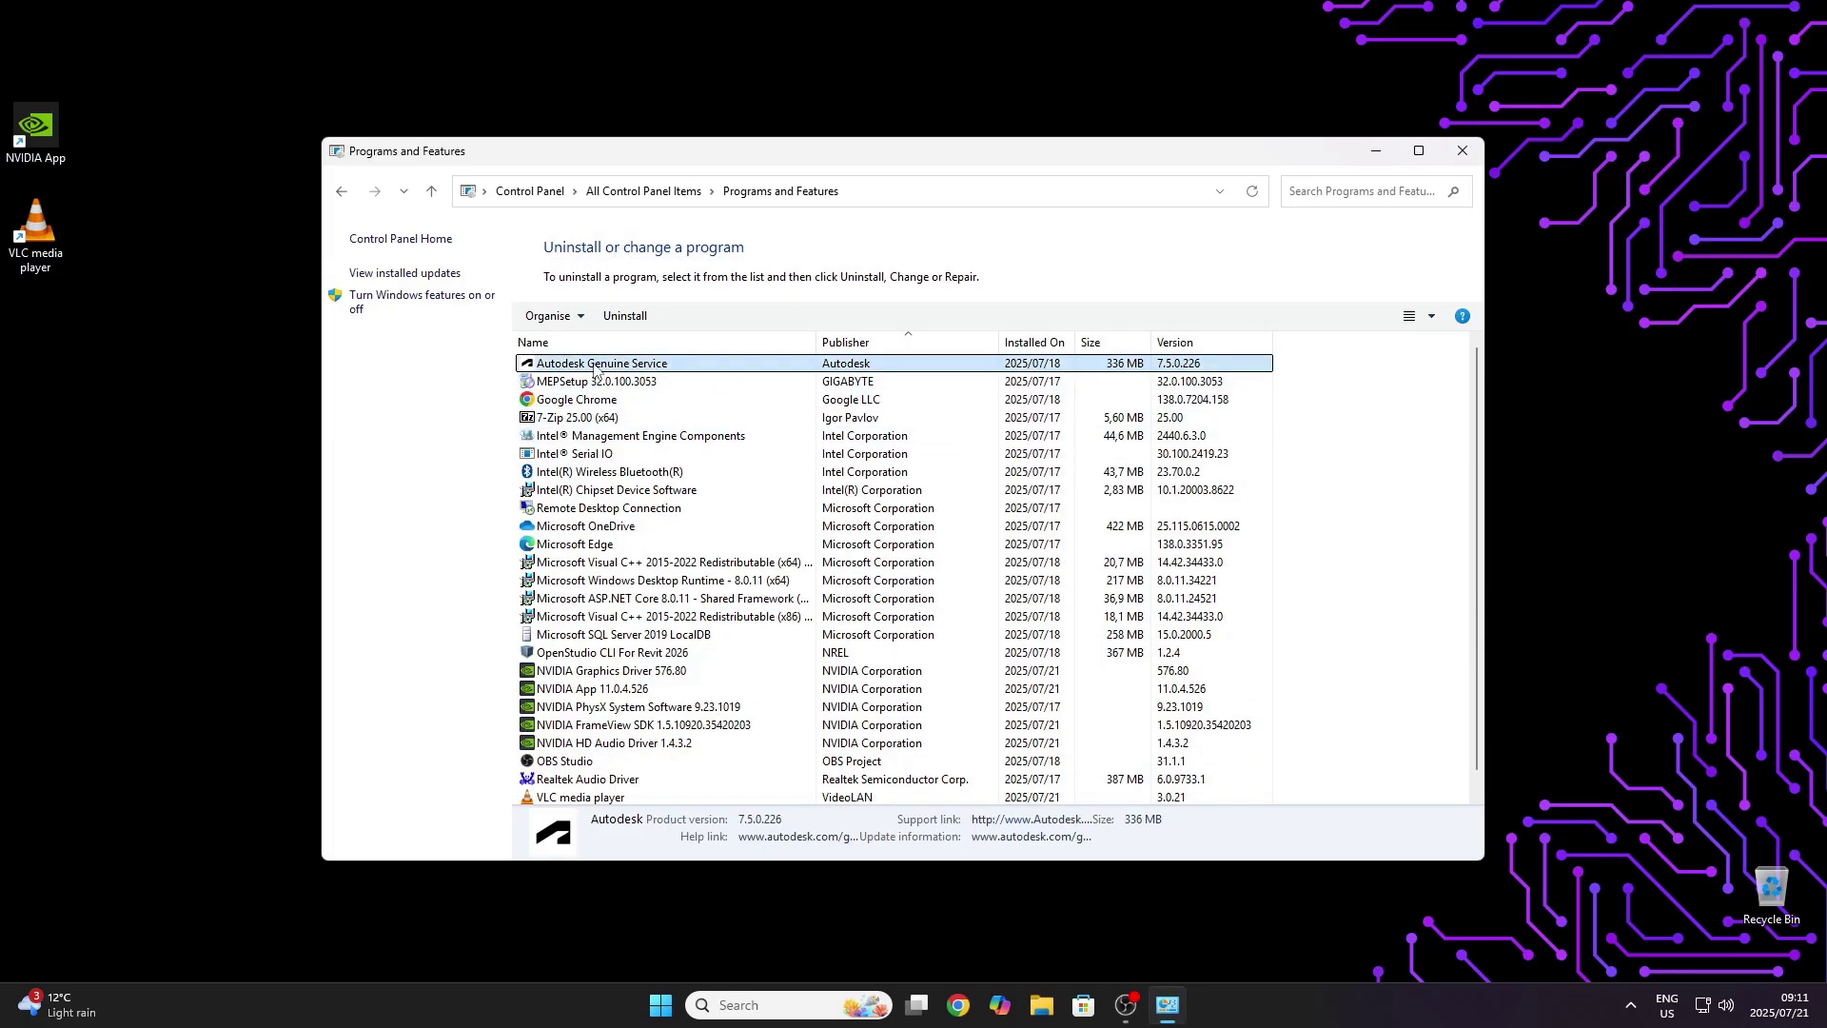
left_click(641, 318)
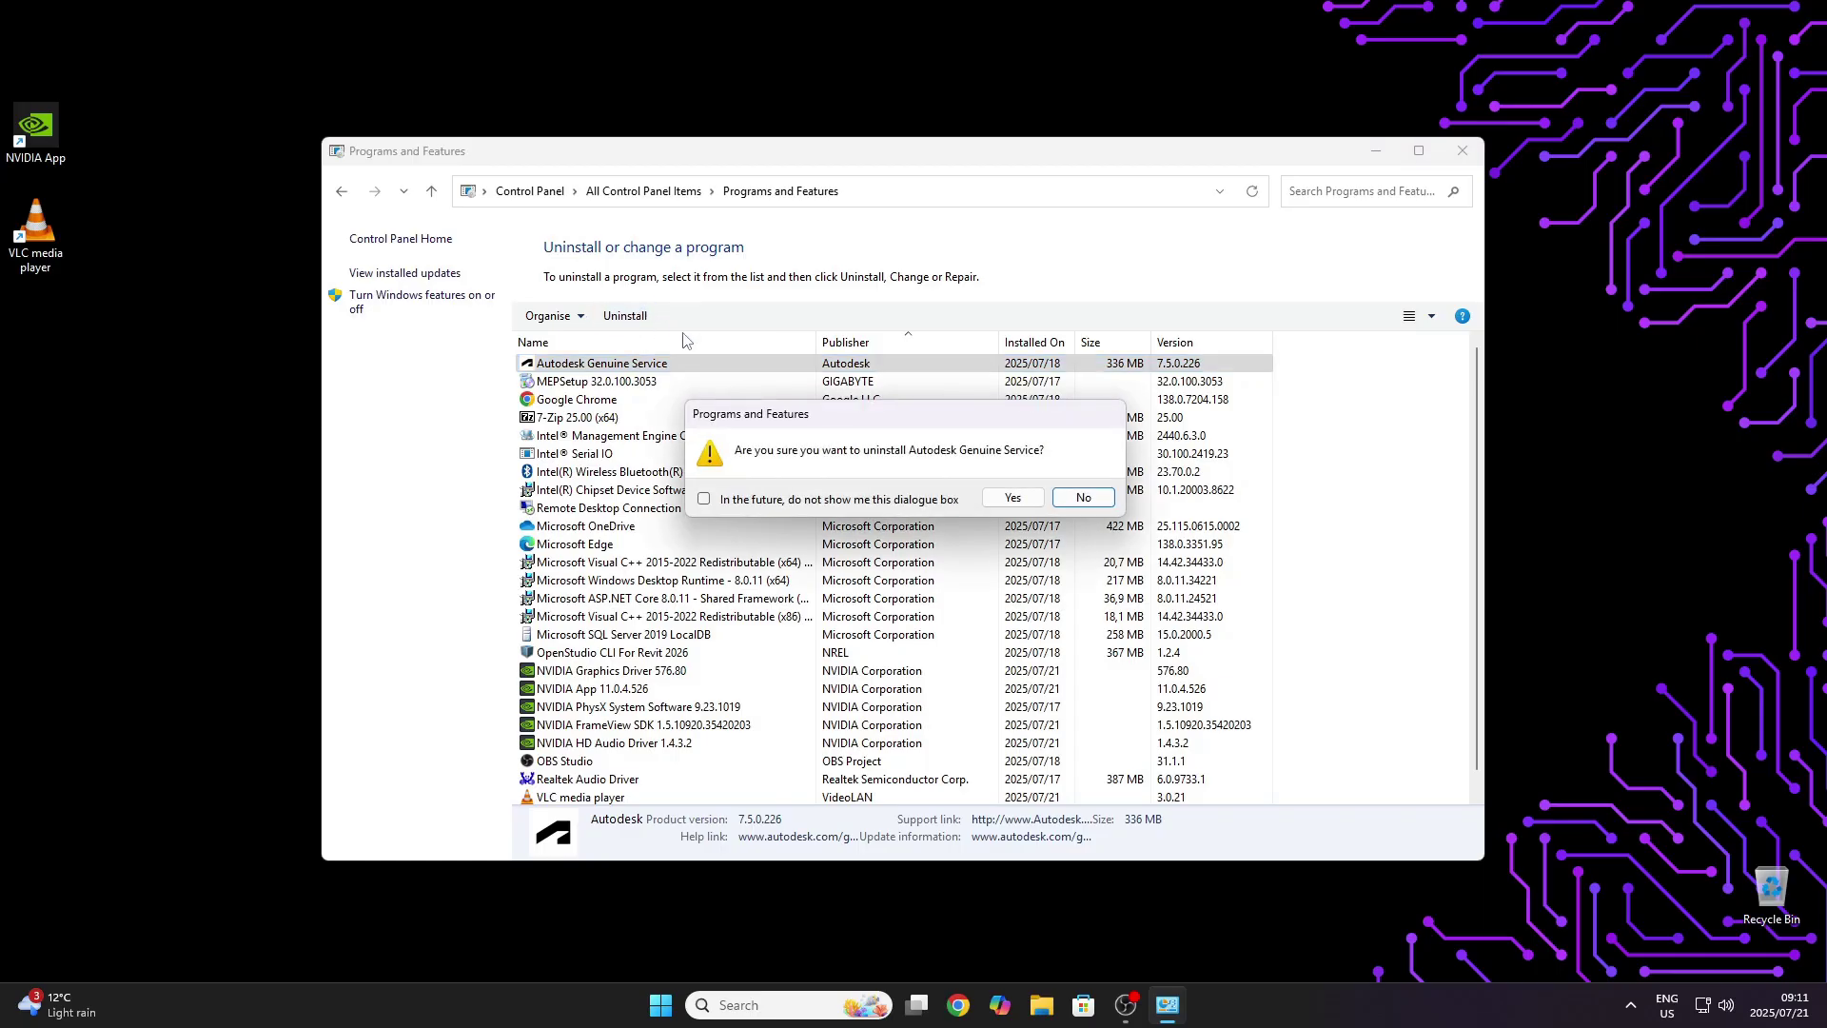
left_click(1013, 498)
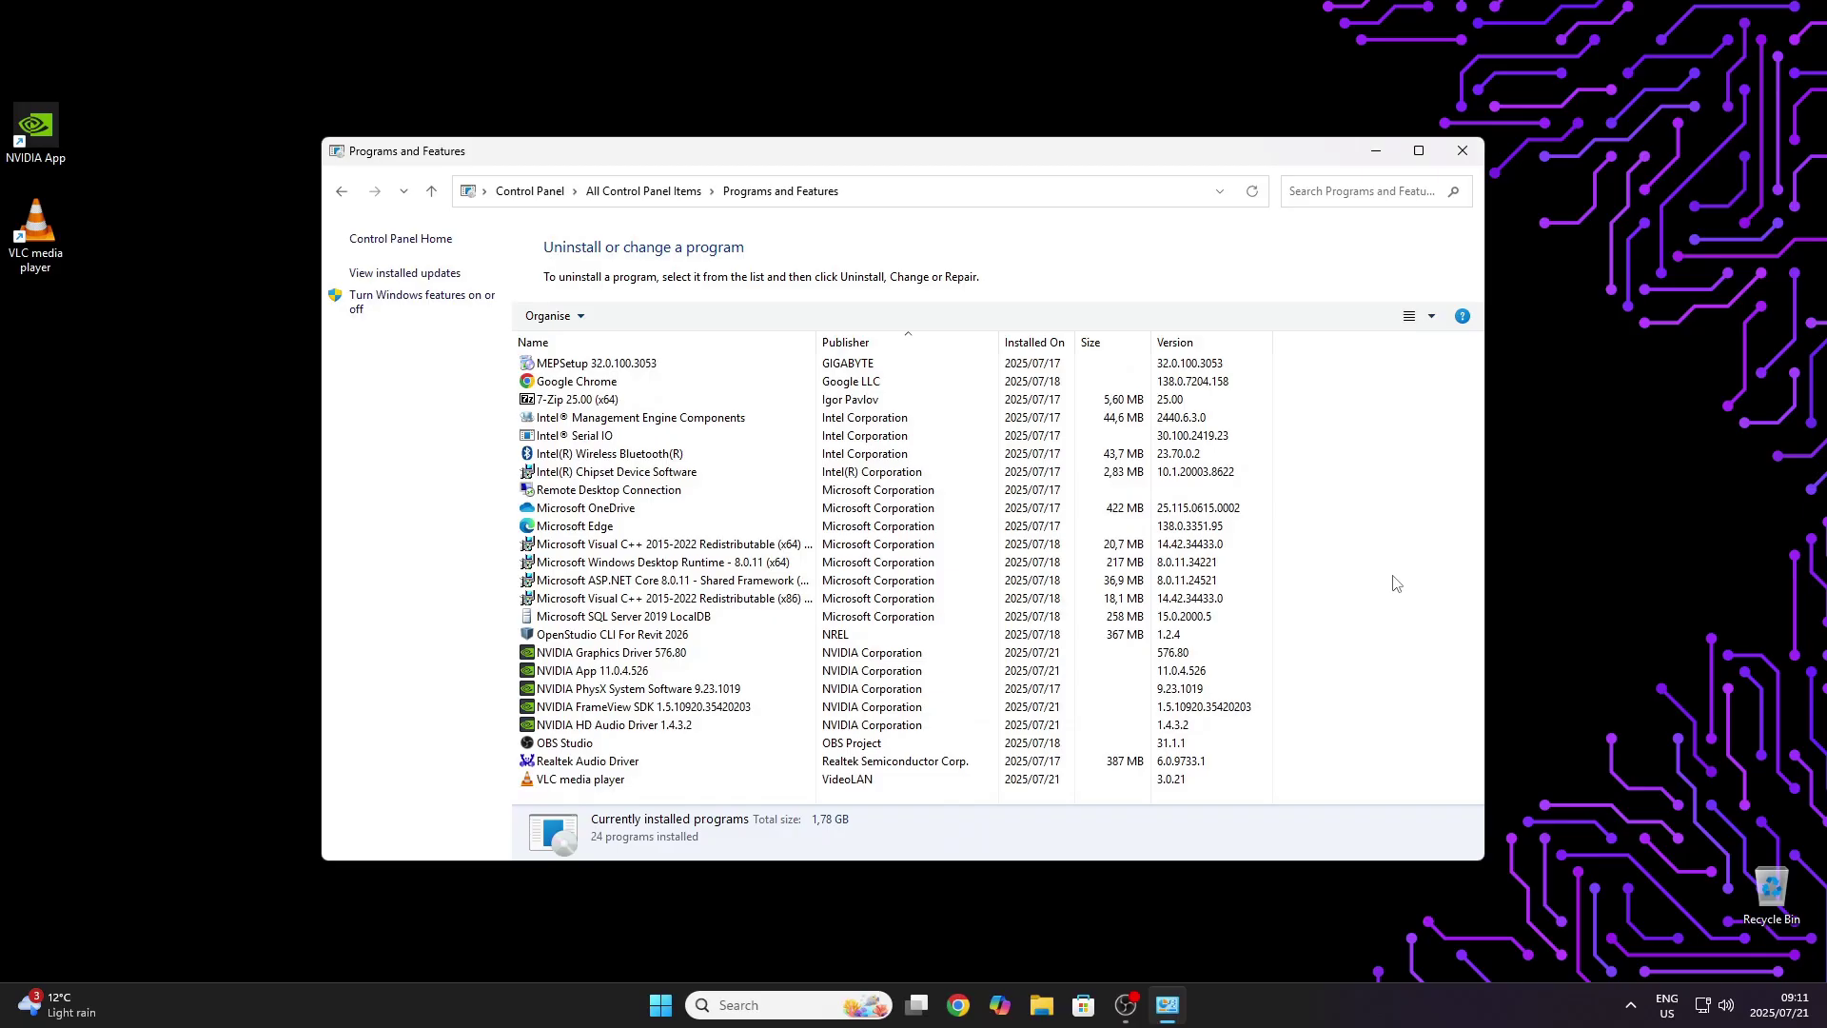
left_click(1463, 151)
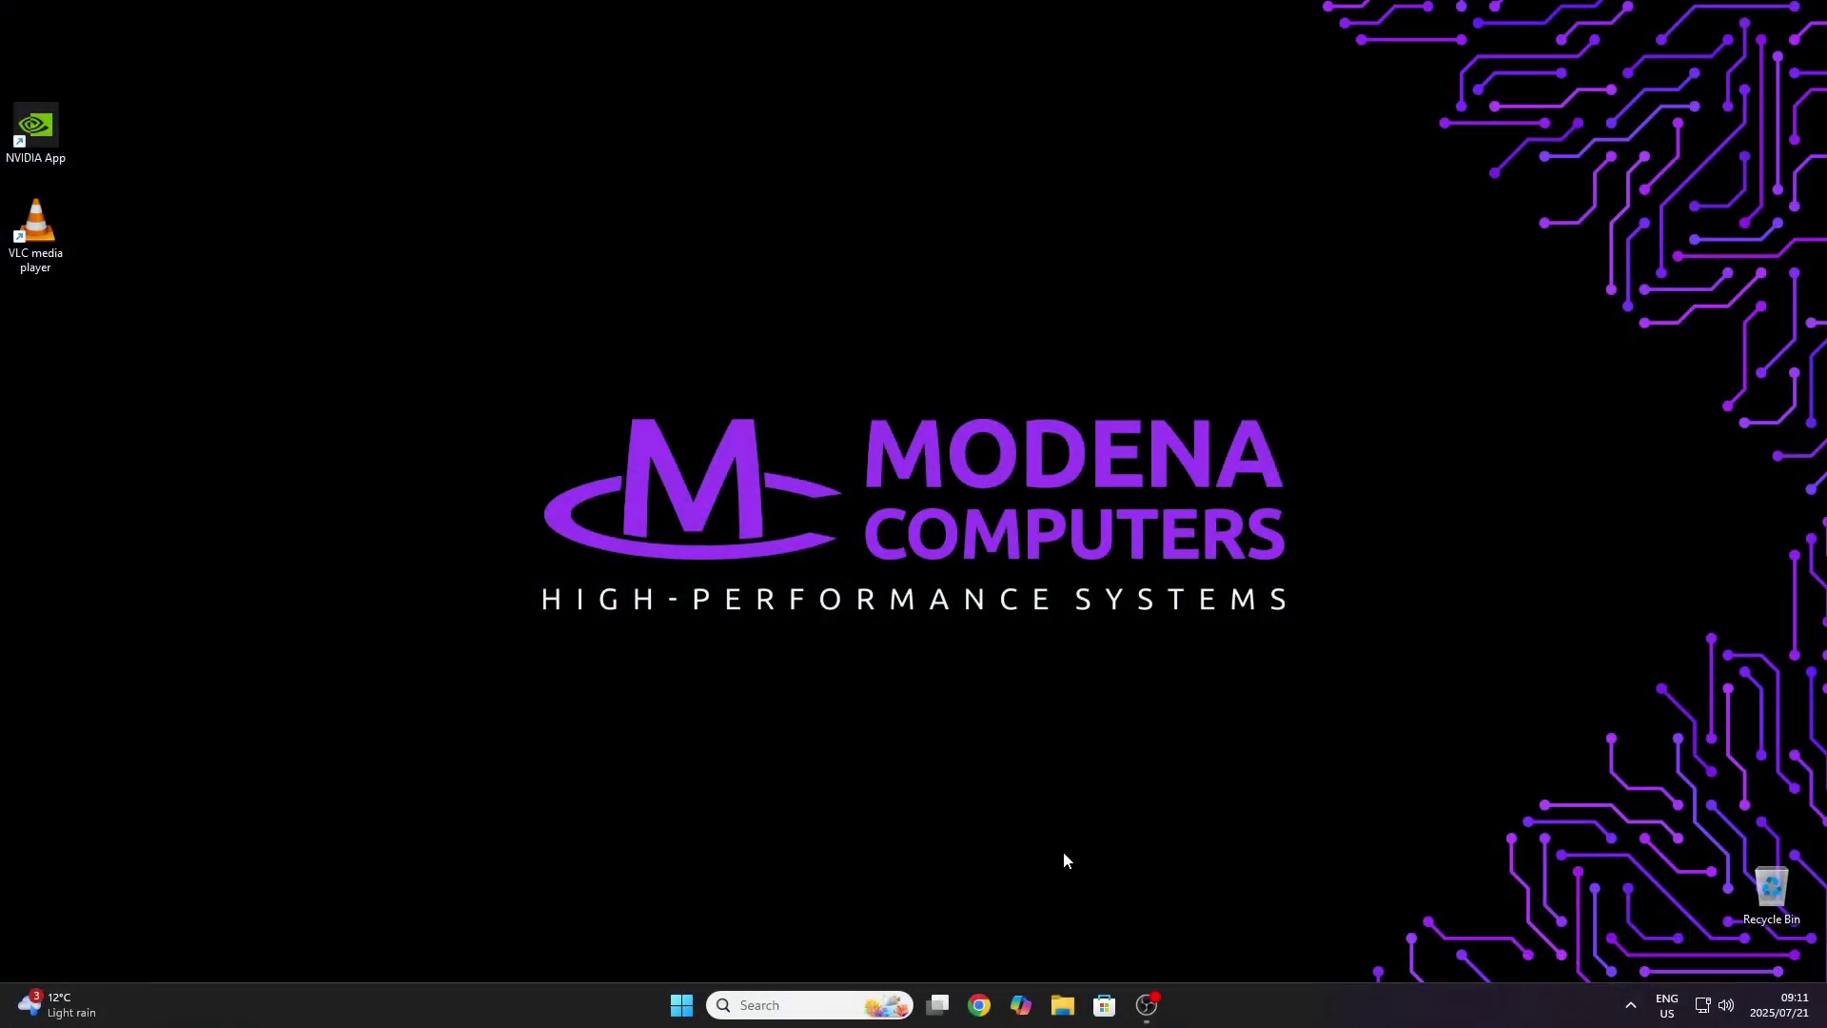
- In File Explorer's folder options, show hidden files, folders and drives and stop hiding extensions for known file types
left_click(1063, 999)
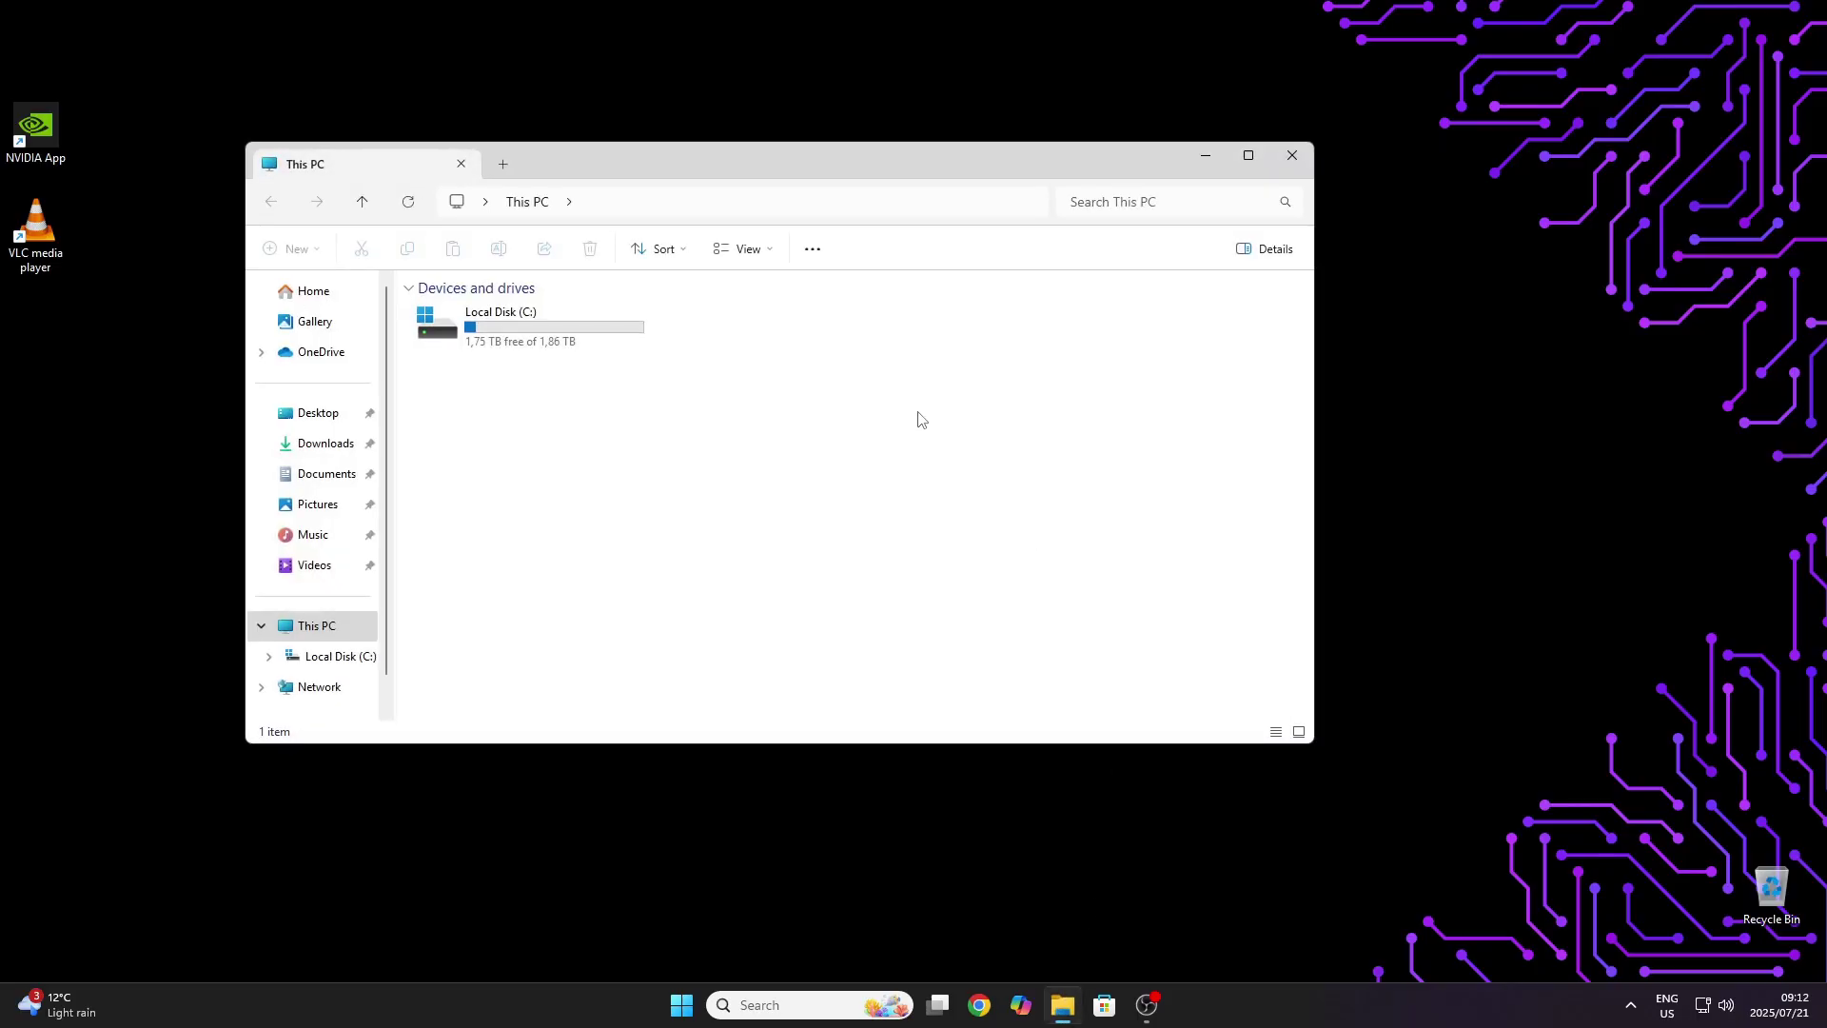
left_click(812, 249)
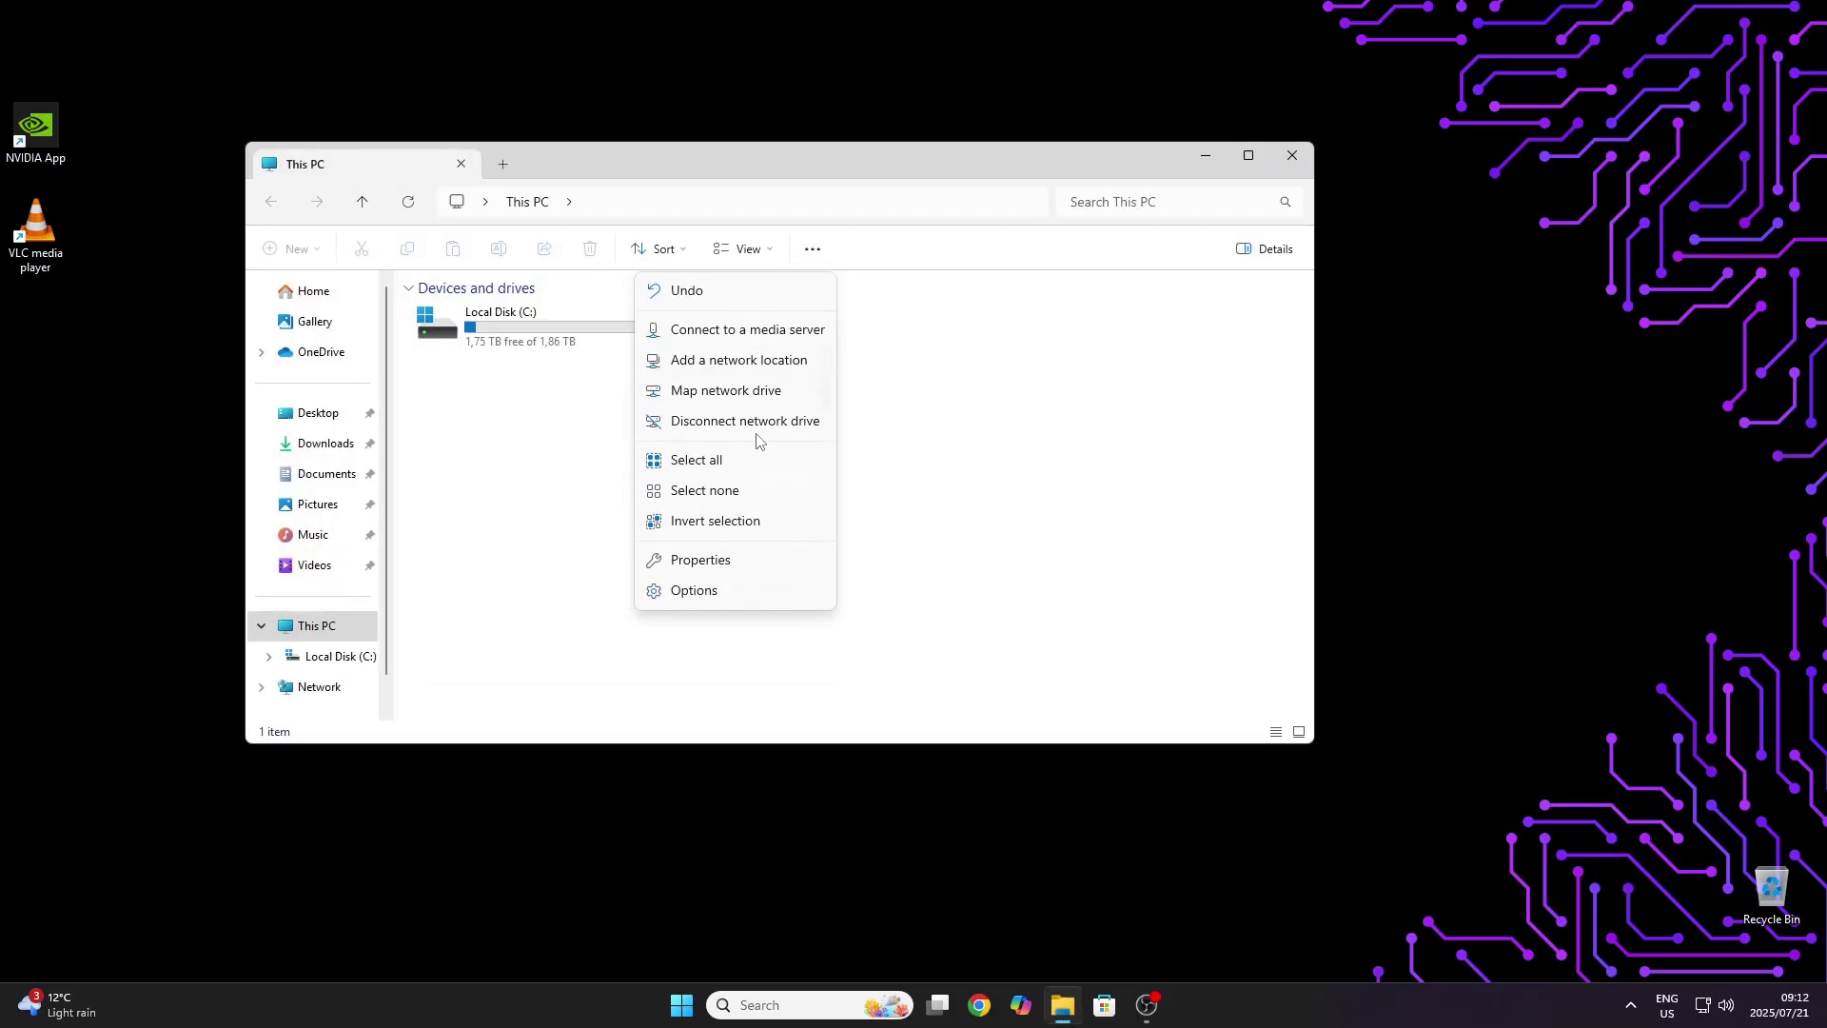
left_click(747, 593)
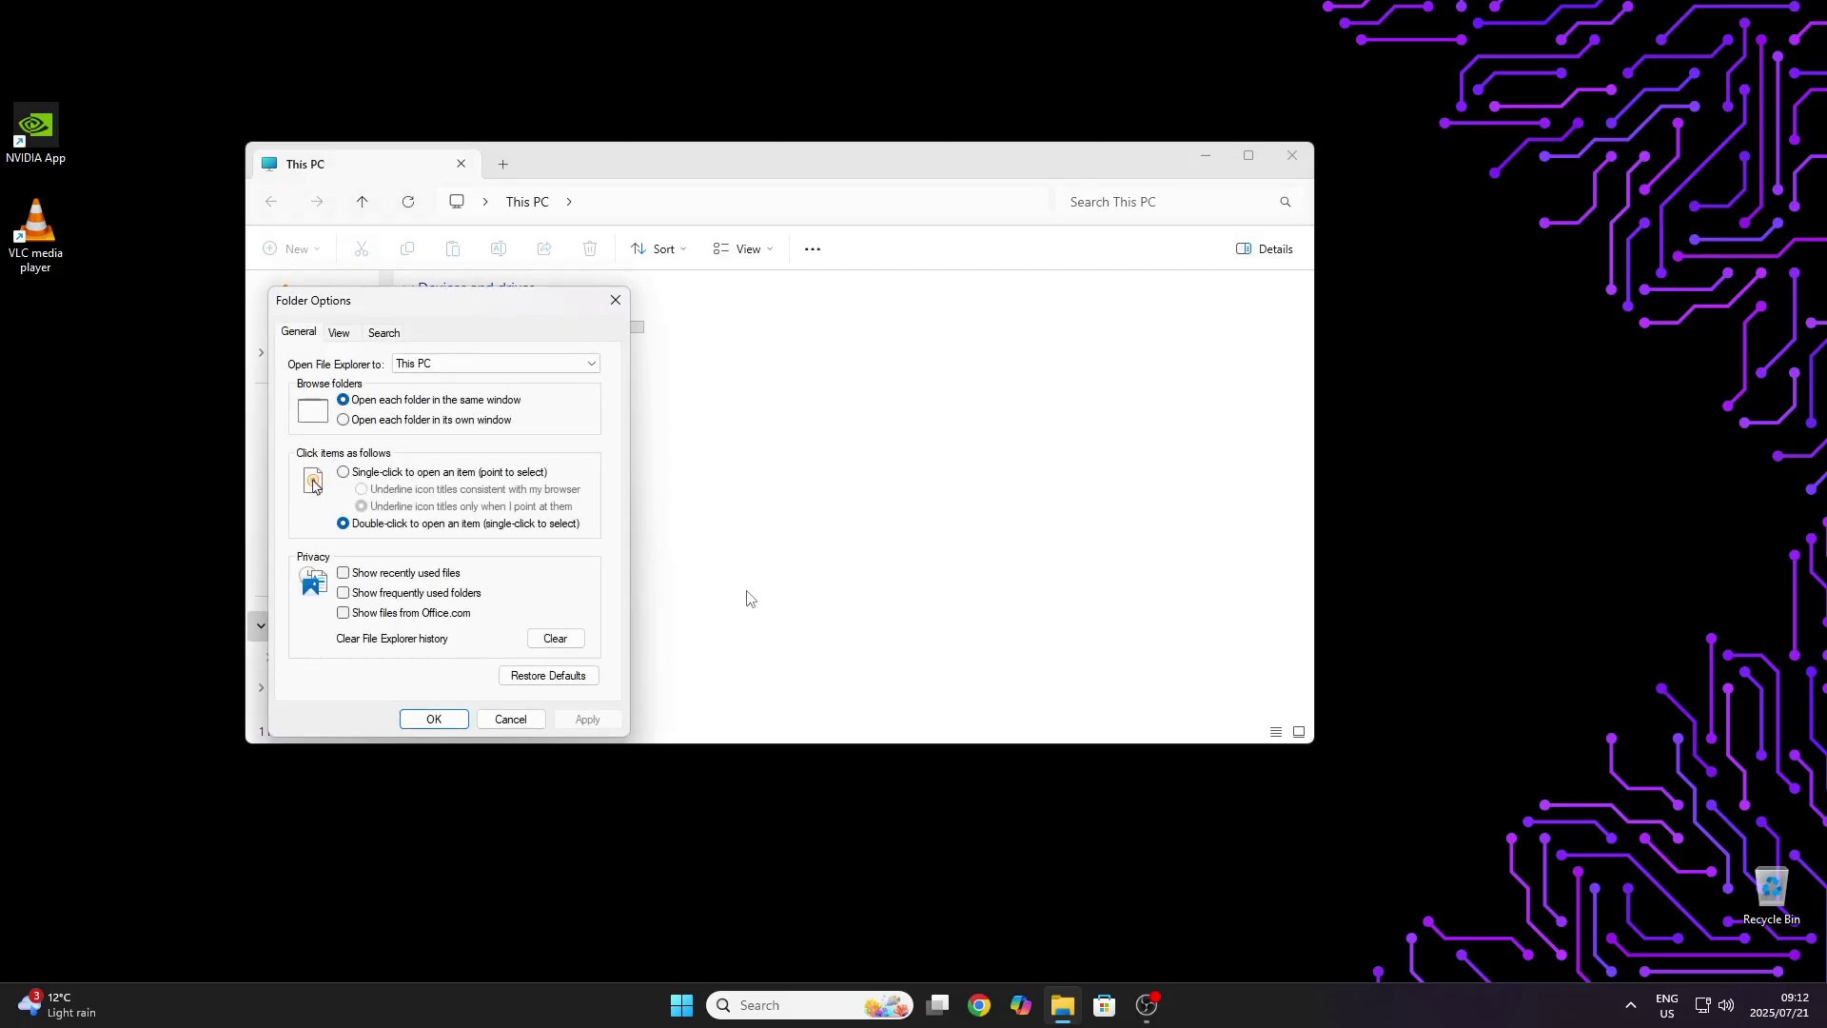
left_click_drag(483, 299, 733, 269)
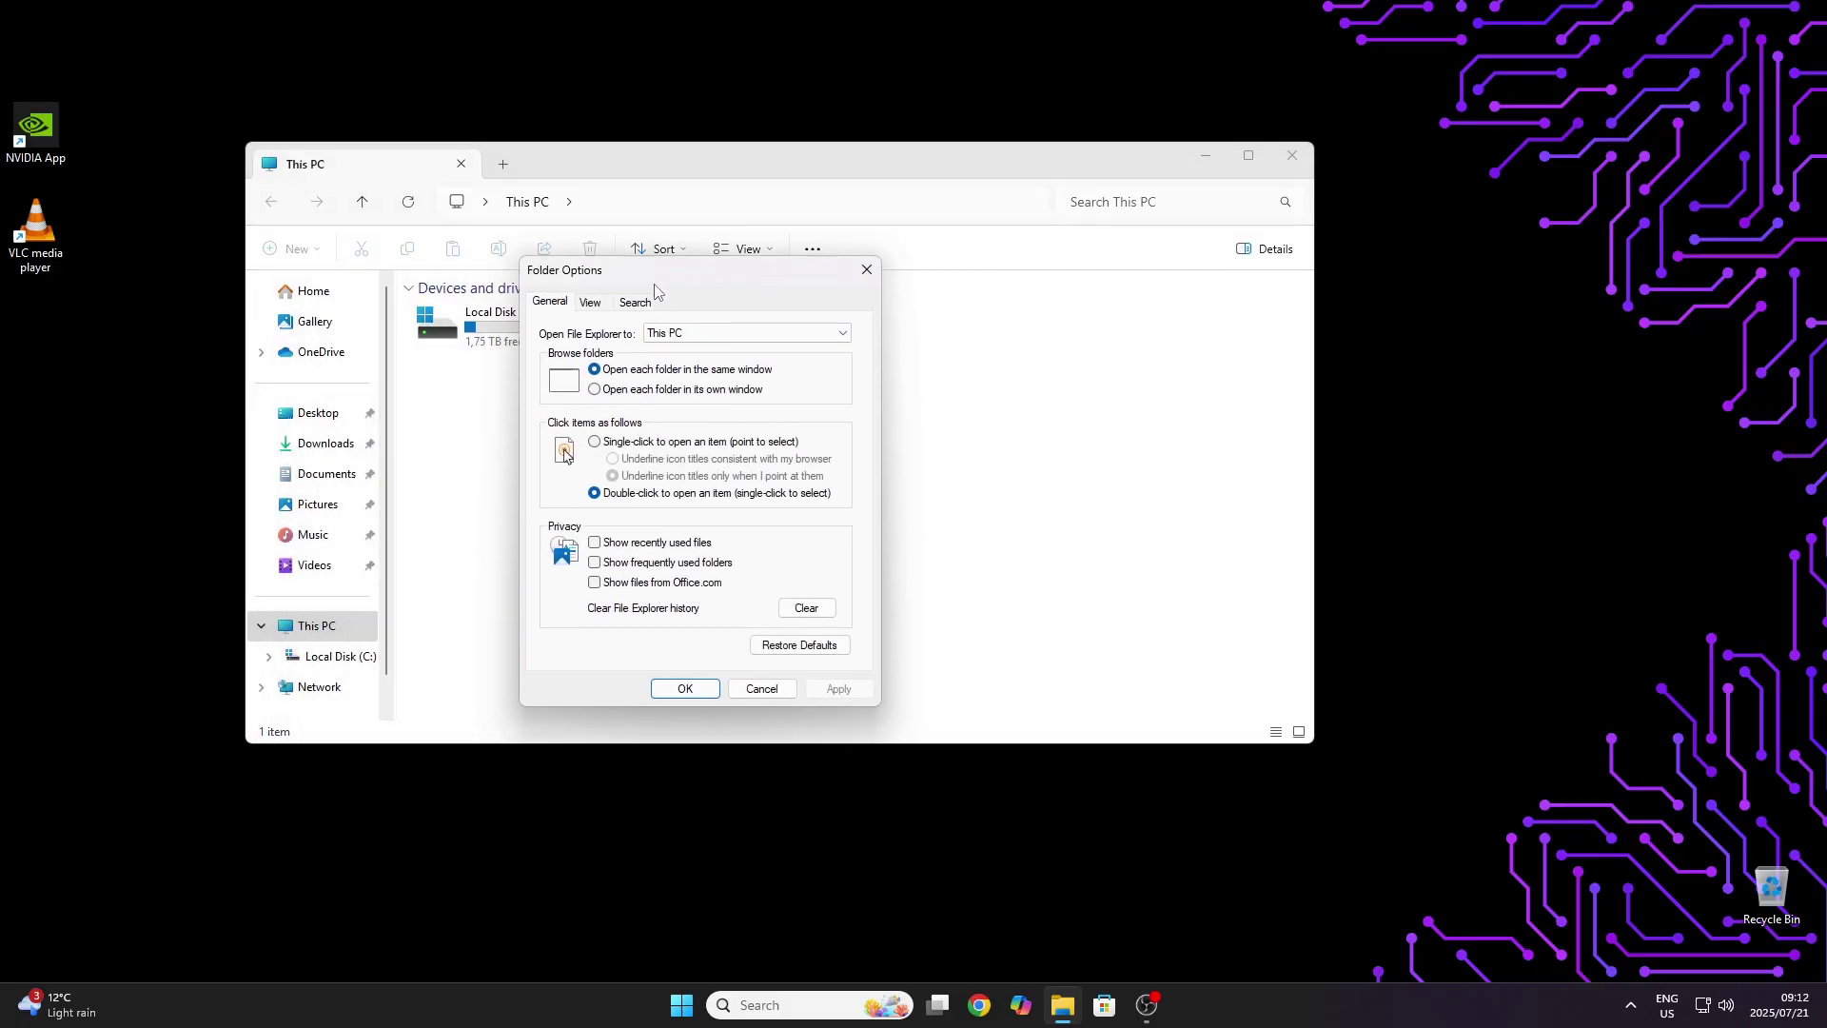
left_click(589, 303)
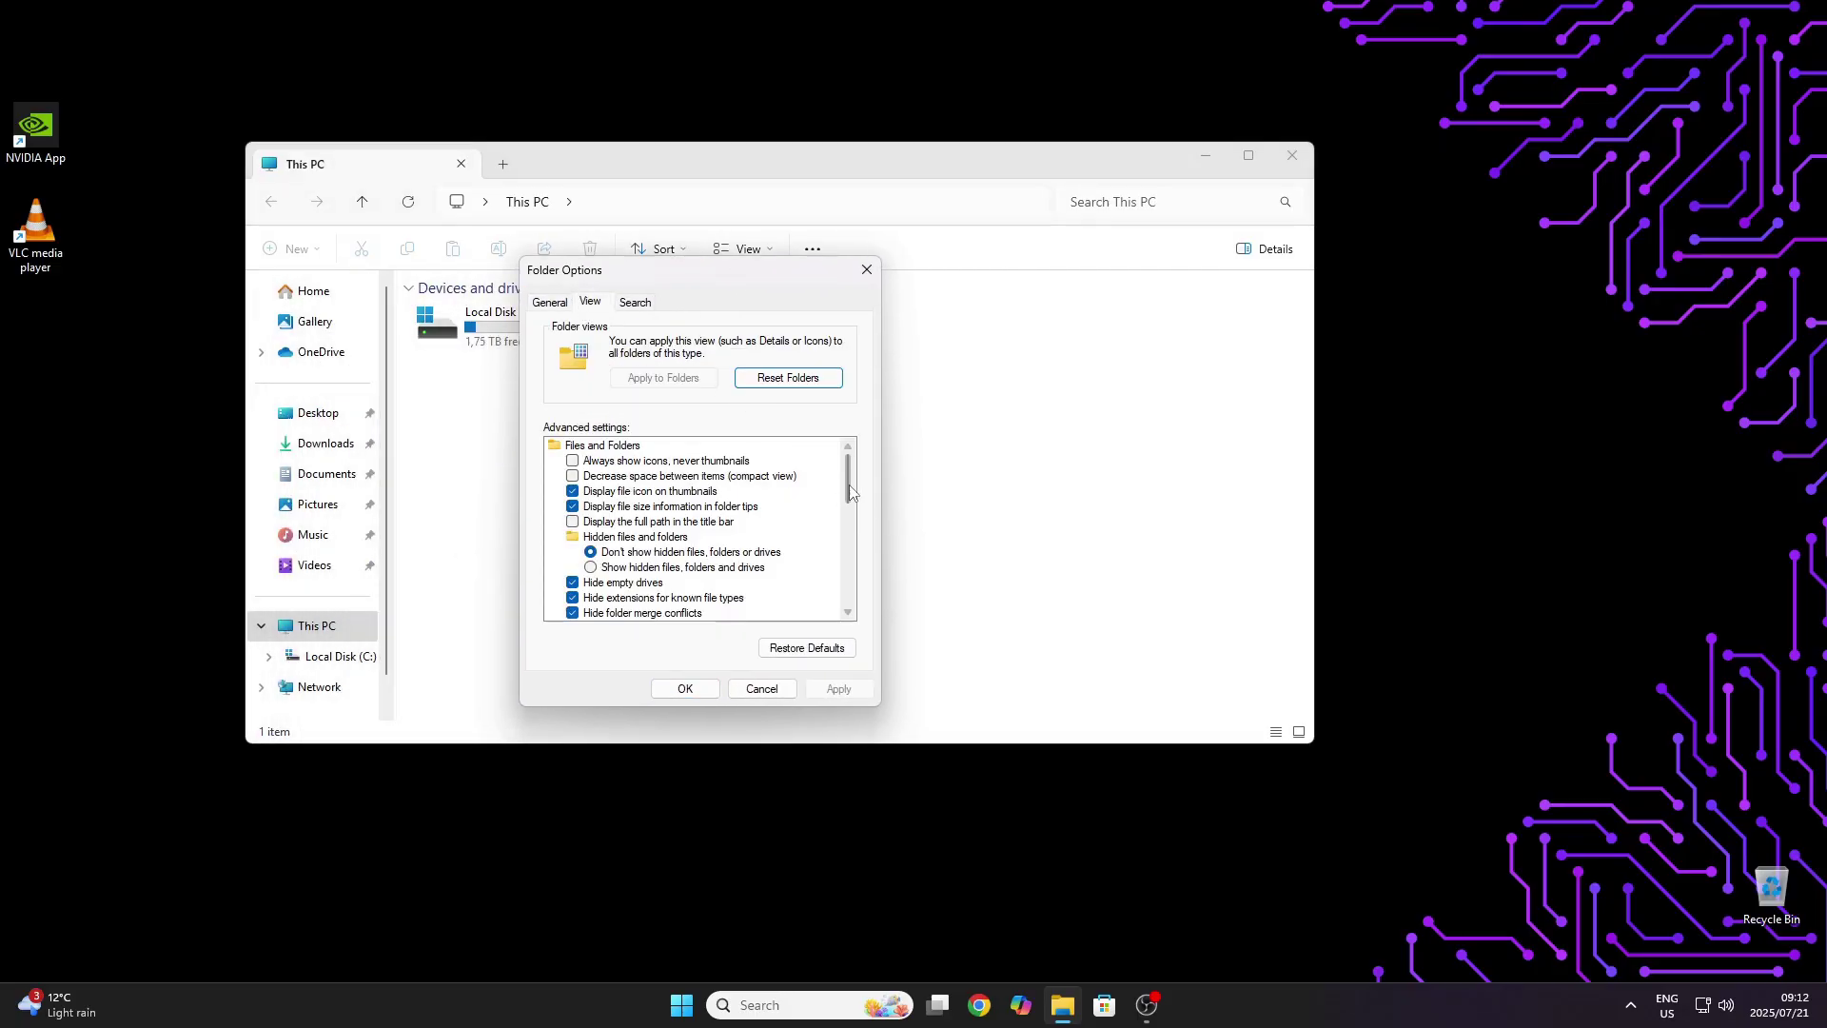
left_click(591, 569)
left_click(573, 599)
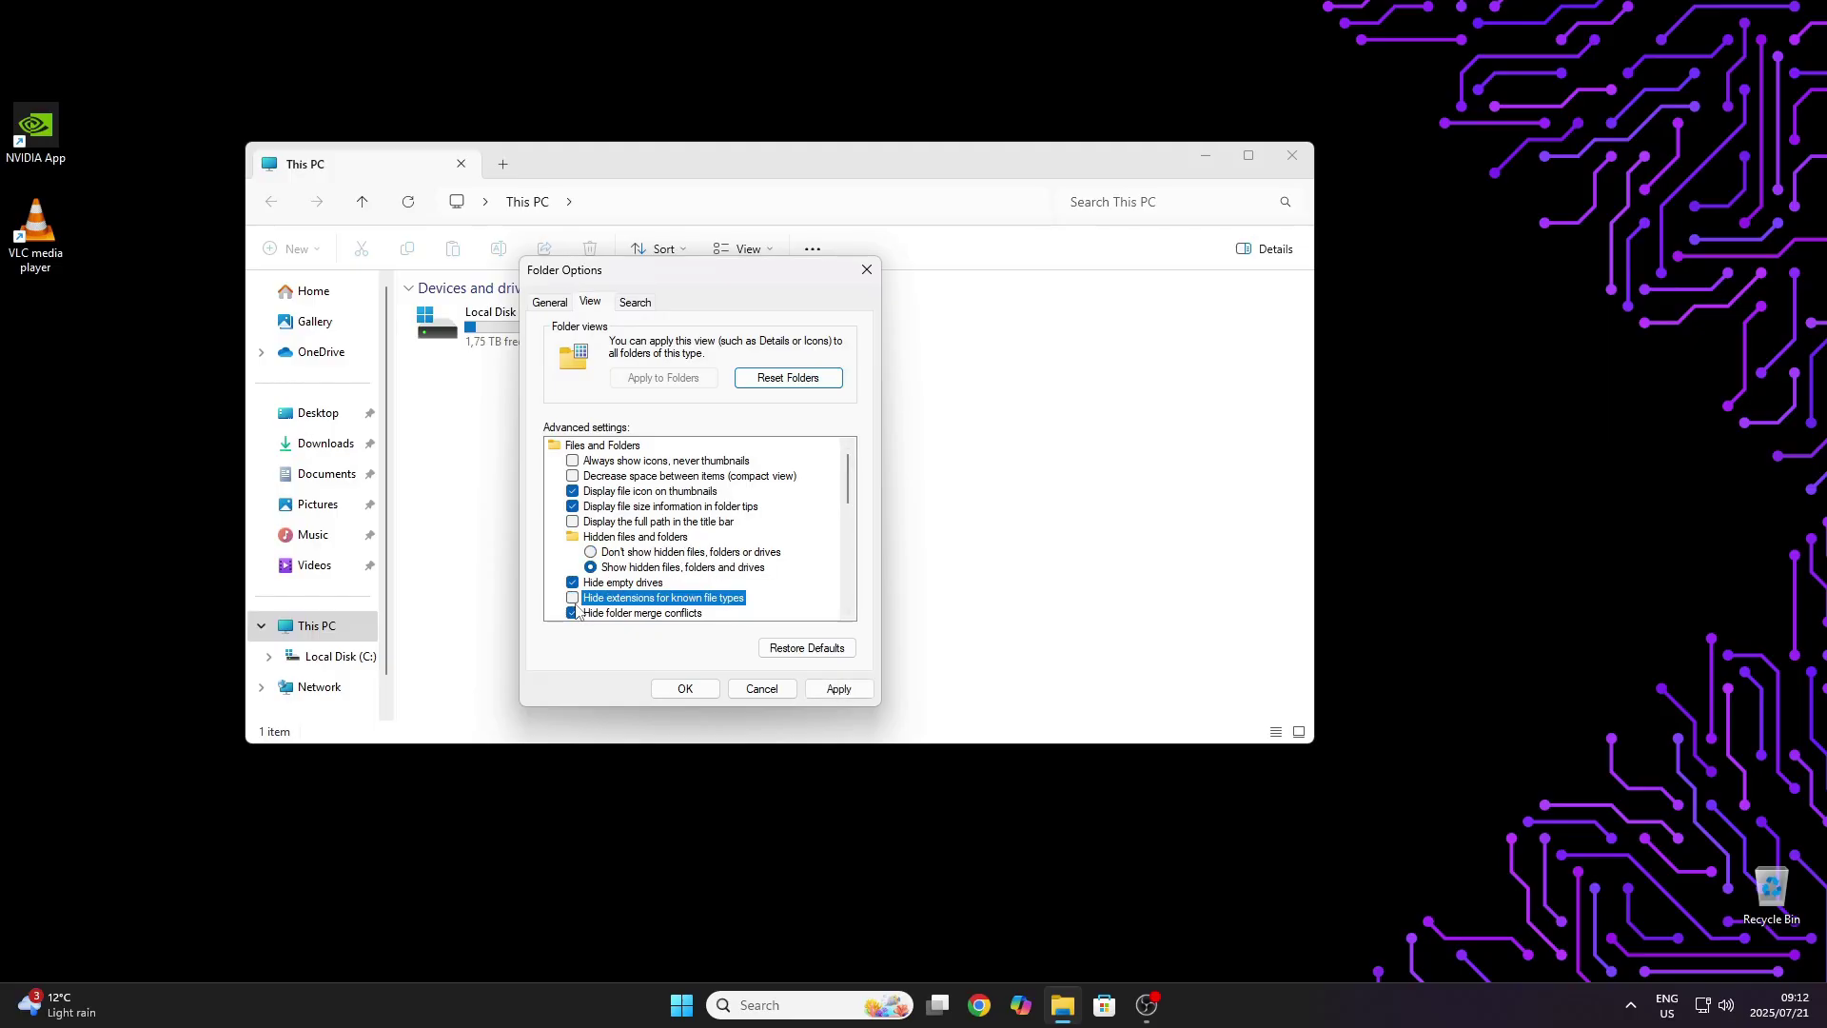
left_click(685, 688)
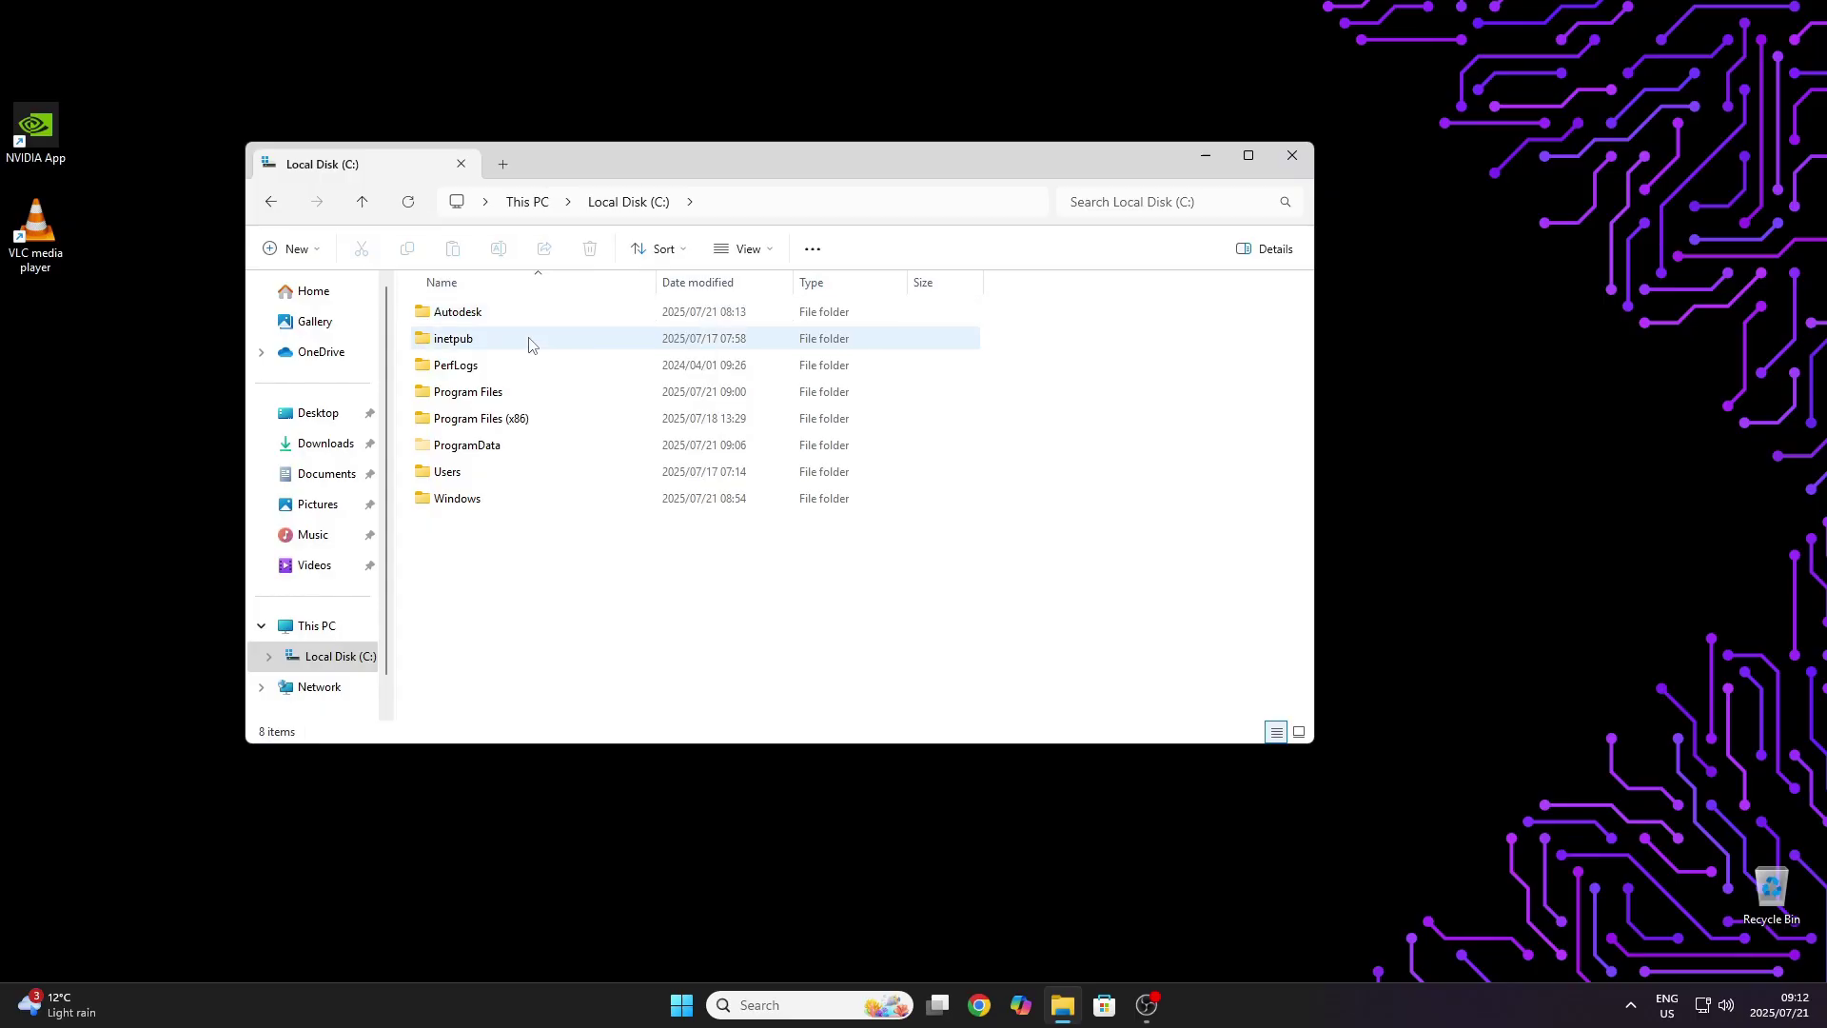
- Try to permanently delete the Autodesk folder in C:\Program Files with administrator permission, skipping the in-use cer_service.exe
left_click(518, 392)
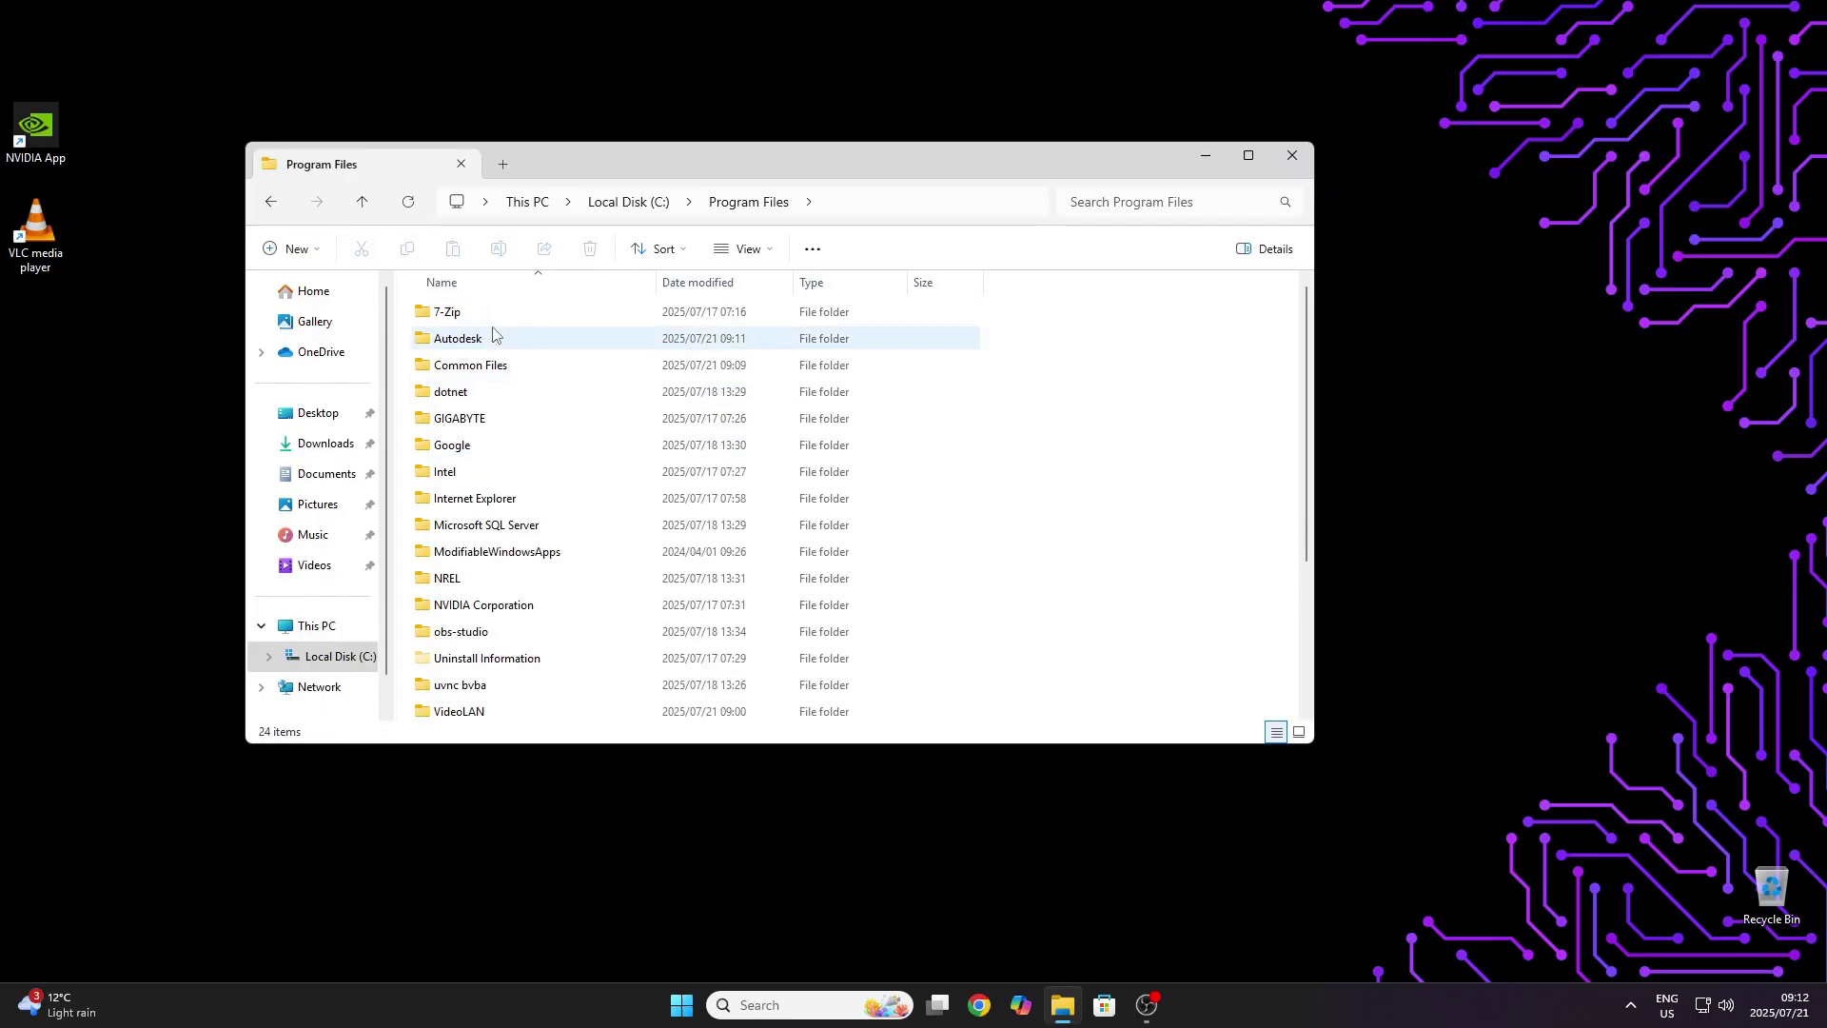
left_click(496, 339)
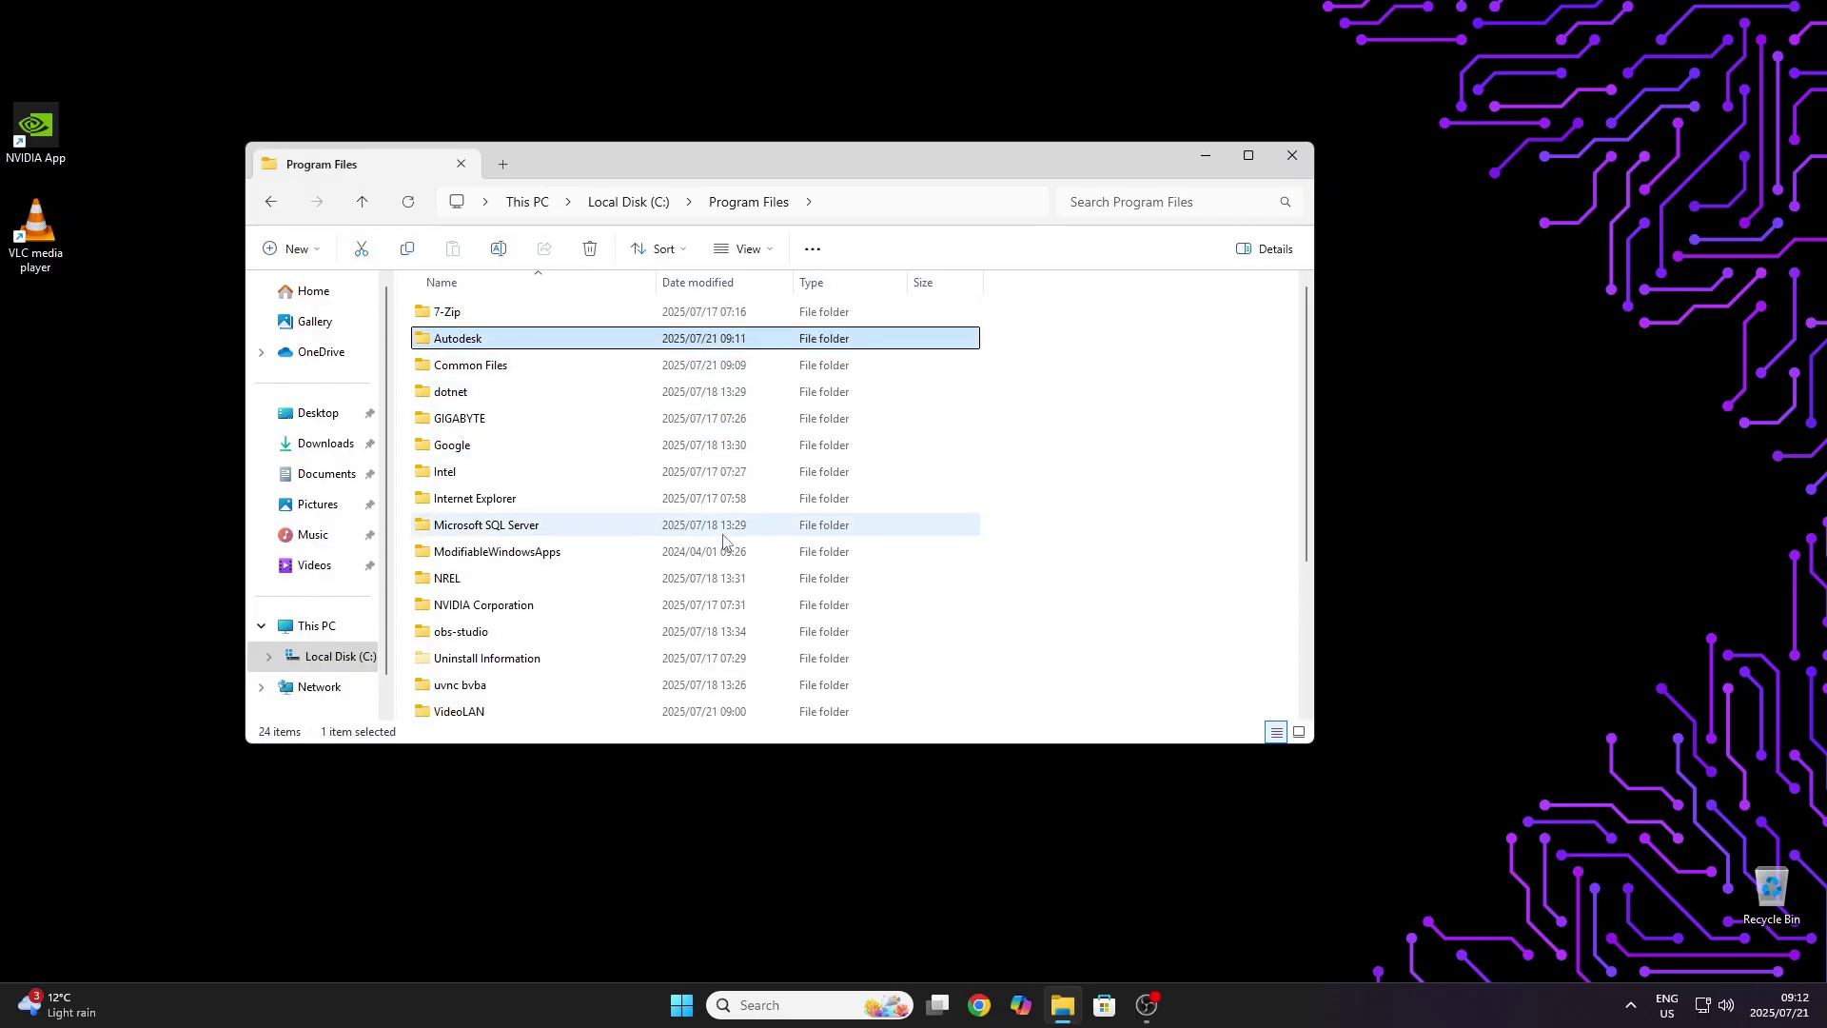
key("shift+Delete")
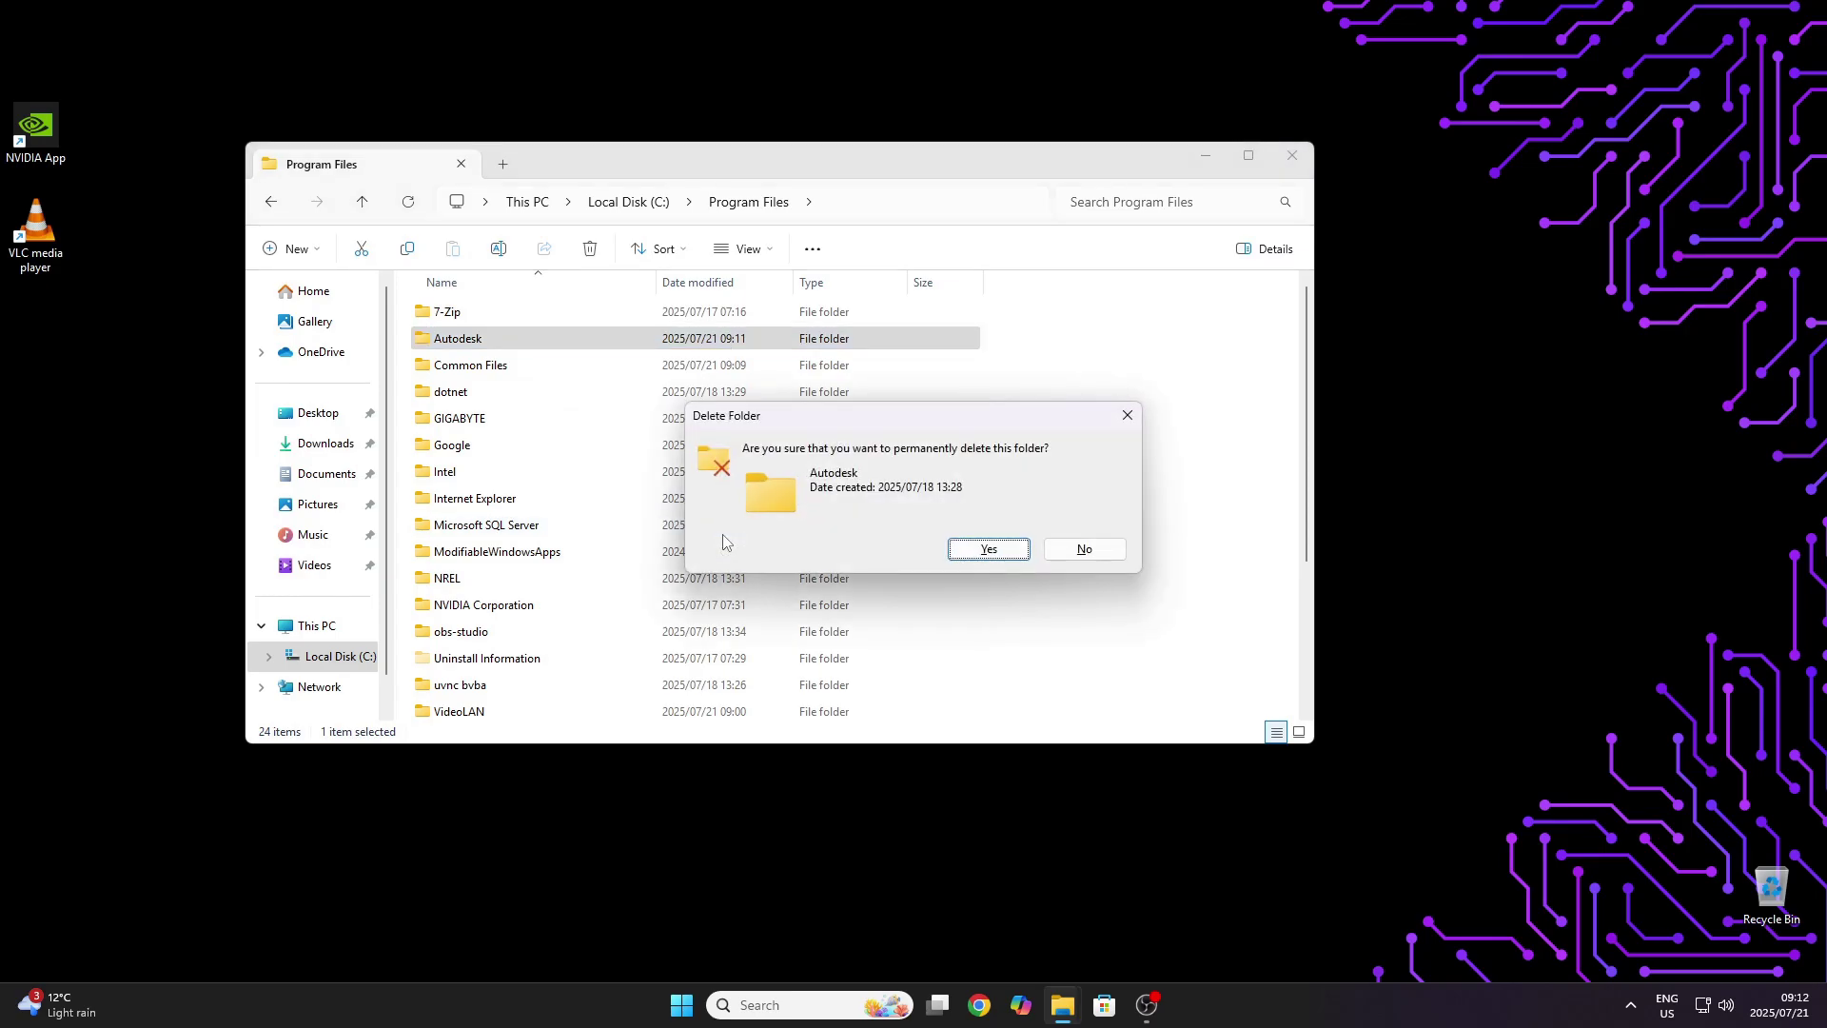
key("Return")
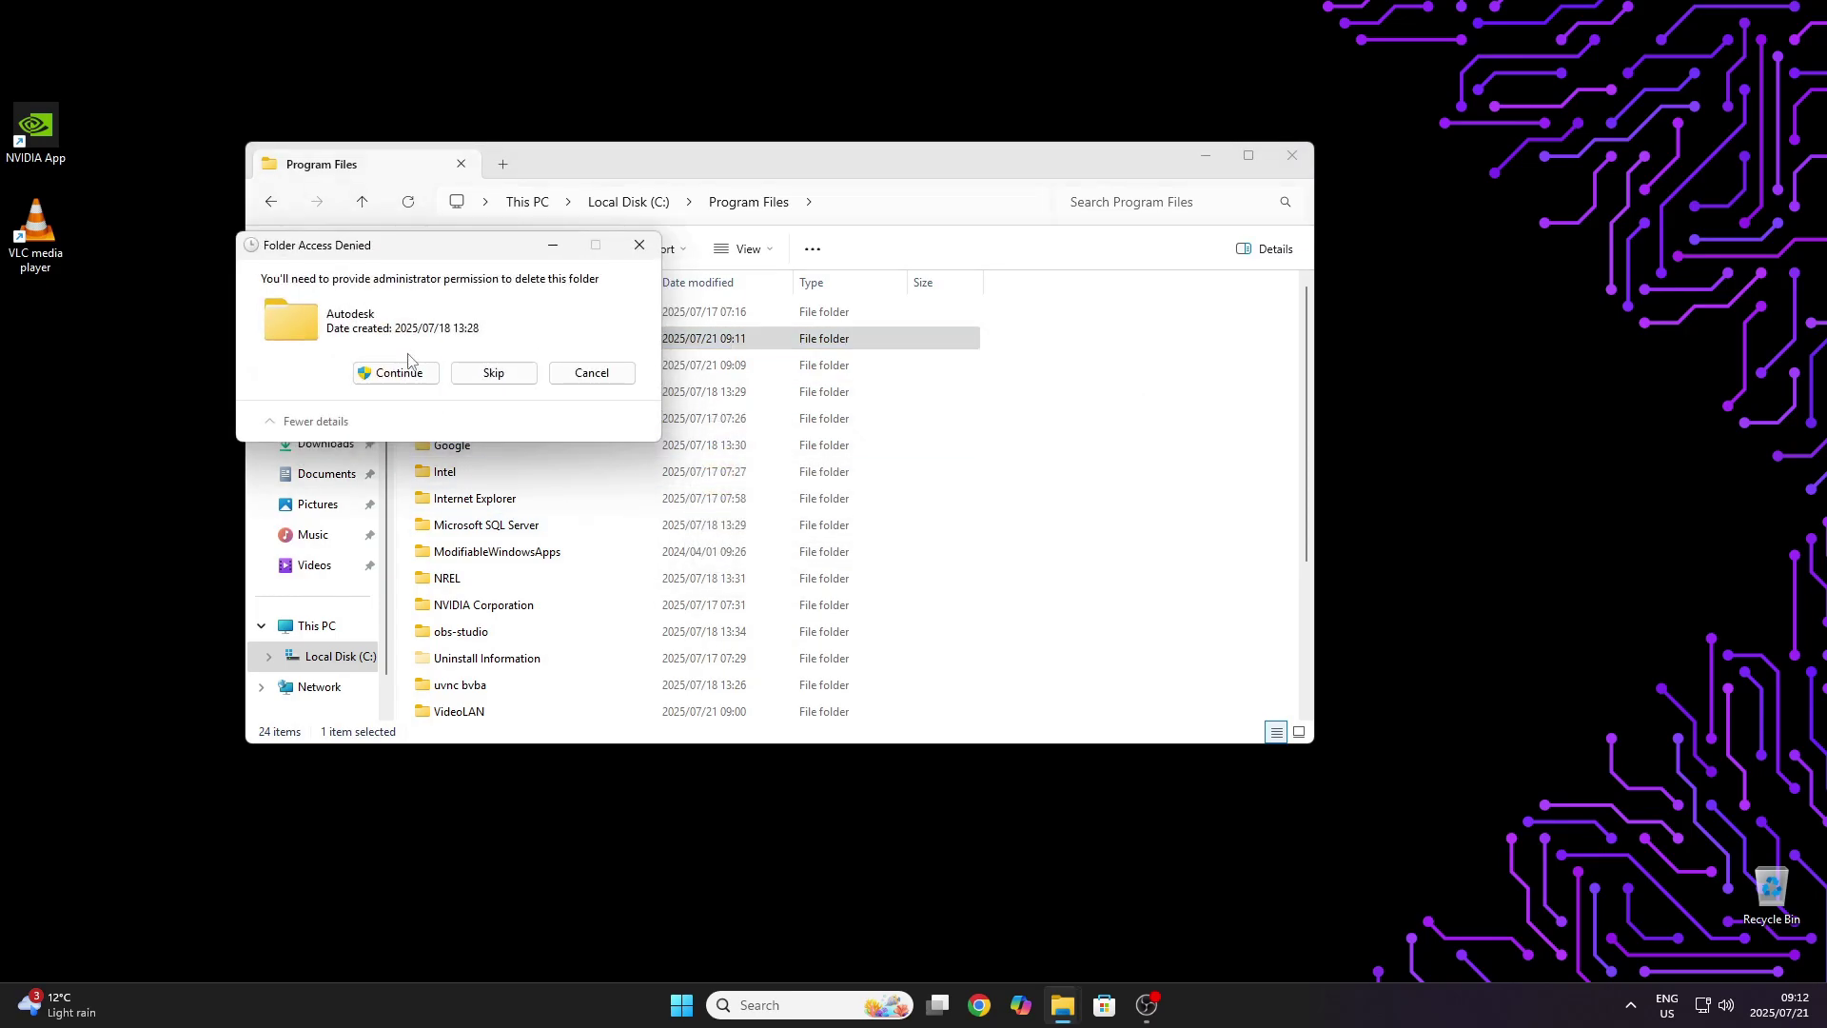
left_click(407, 374)
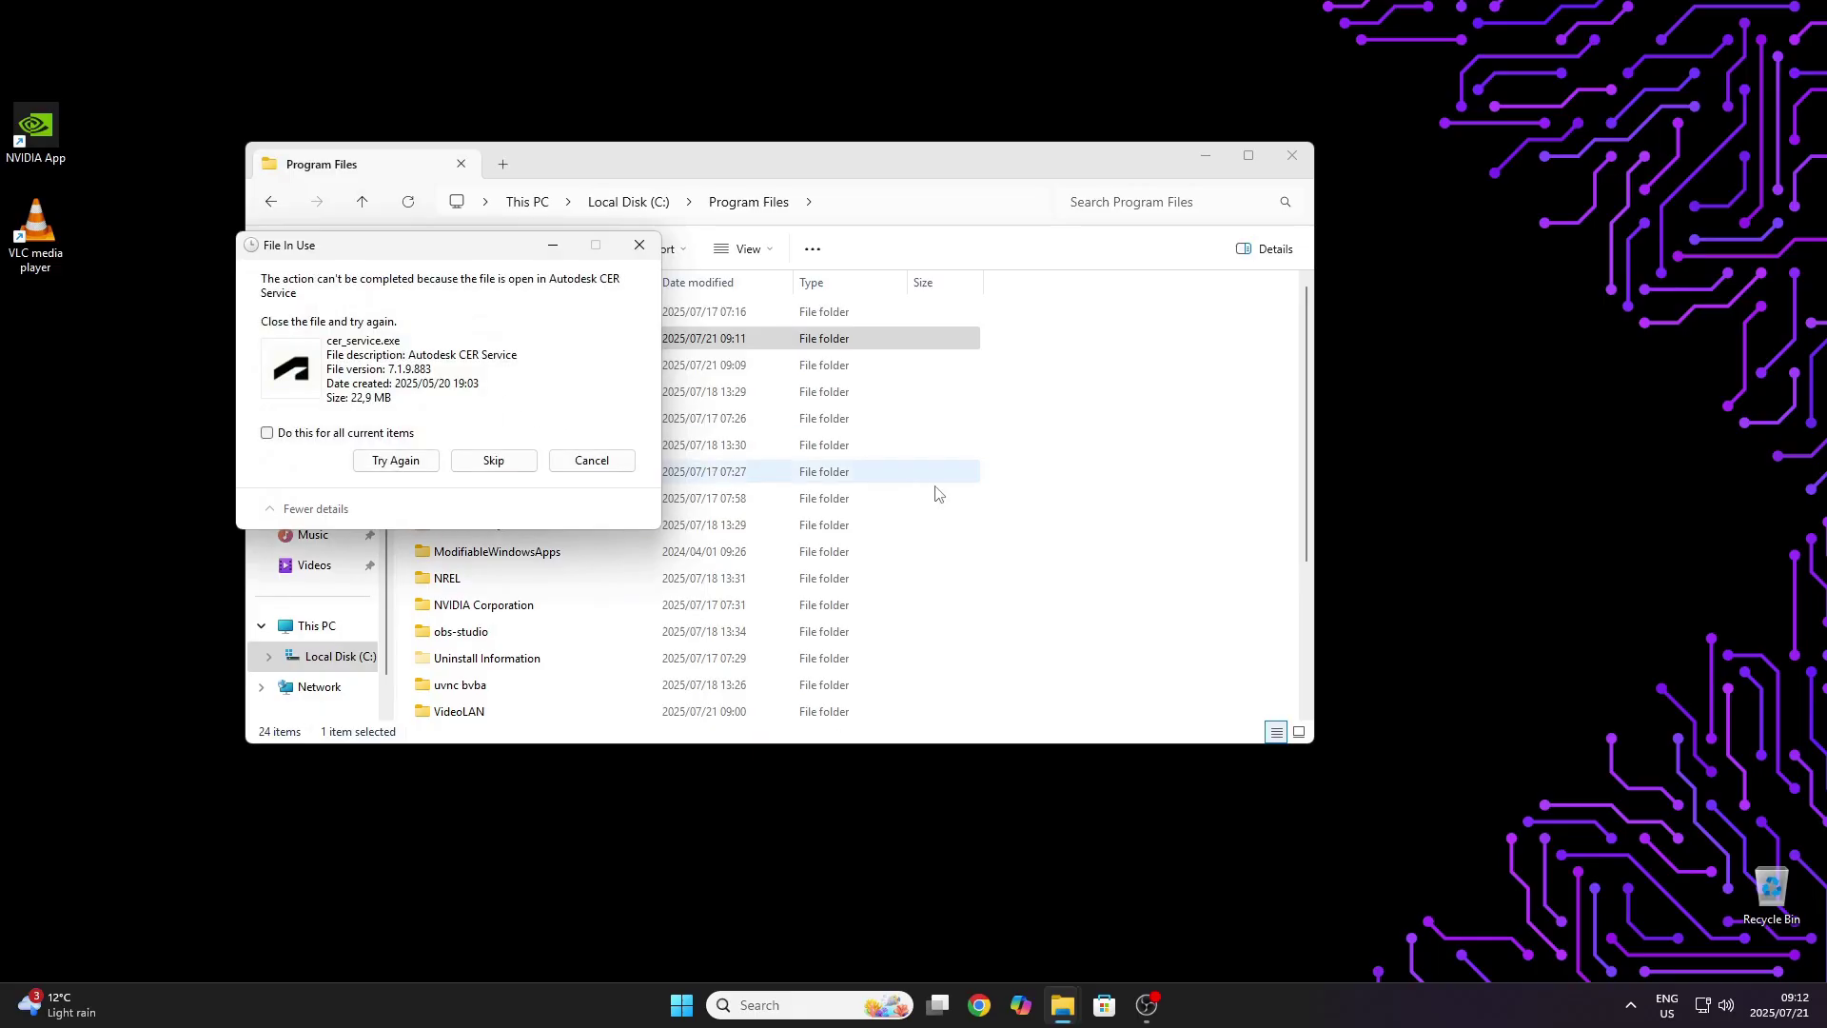
left_click(493, 458)
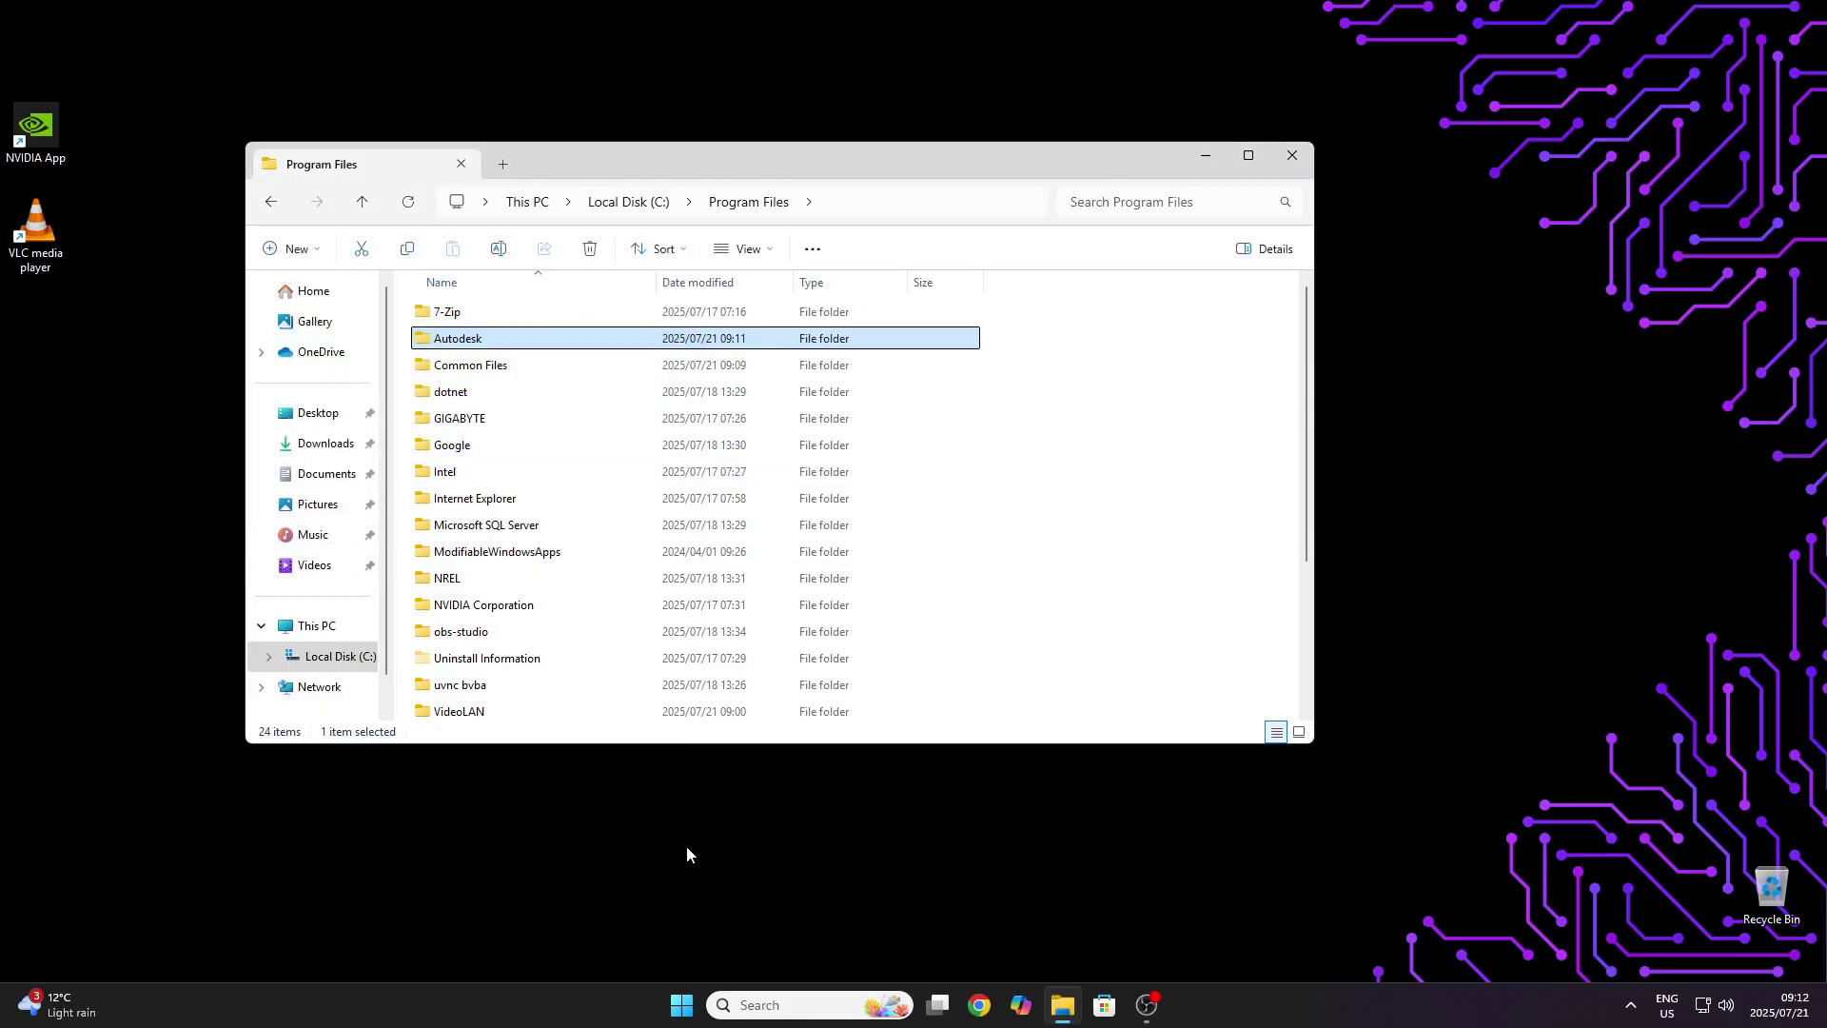
- Open Task Manager, end the Autodesk CER Service background process and close Task Manager
left_click(682, 1007)
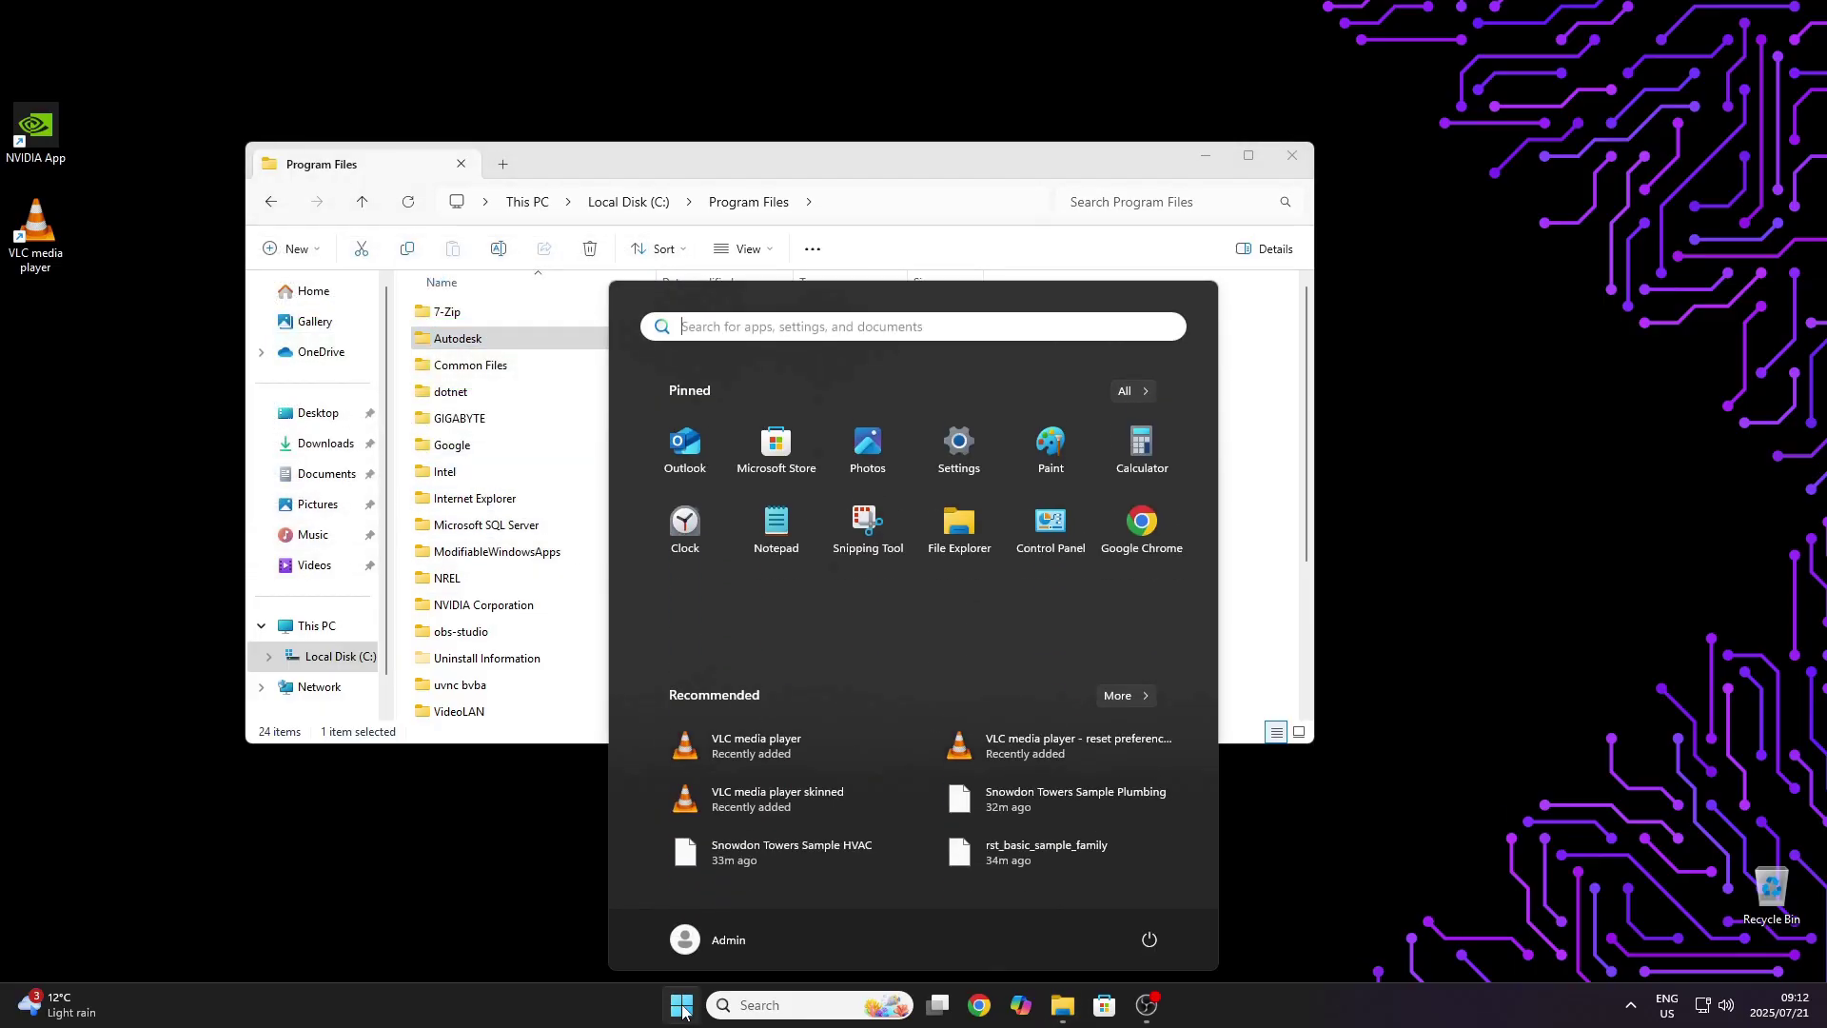
type("task")
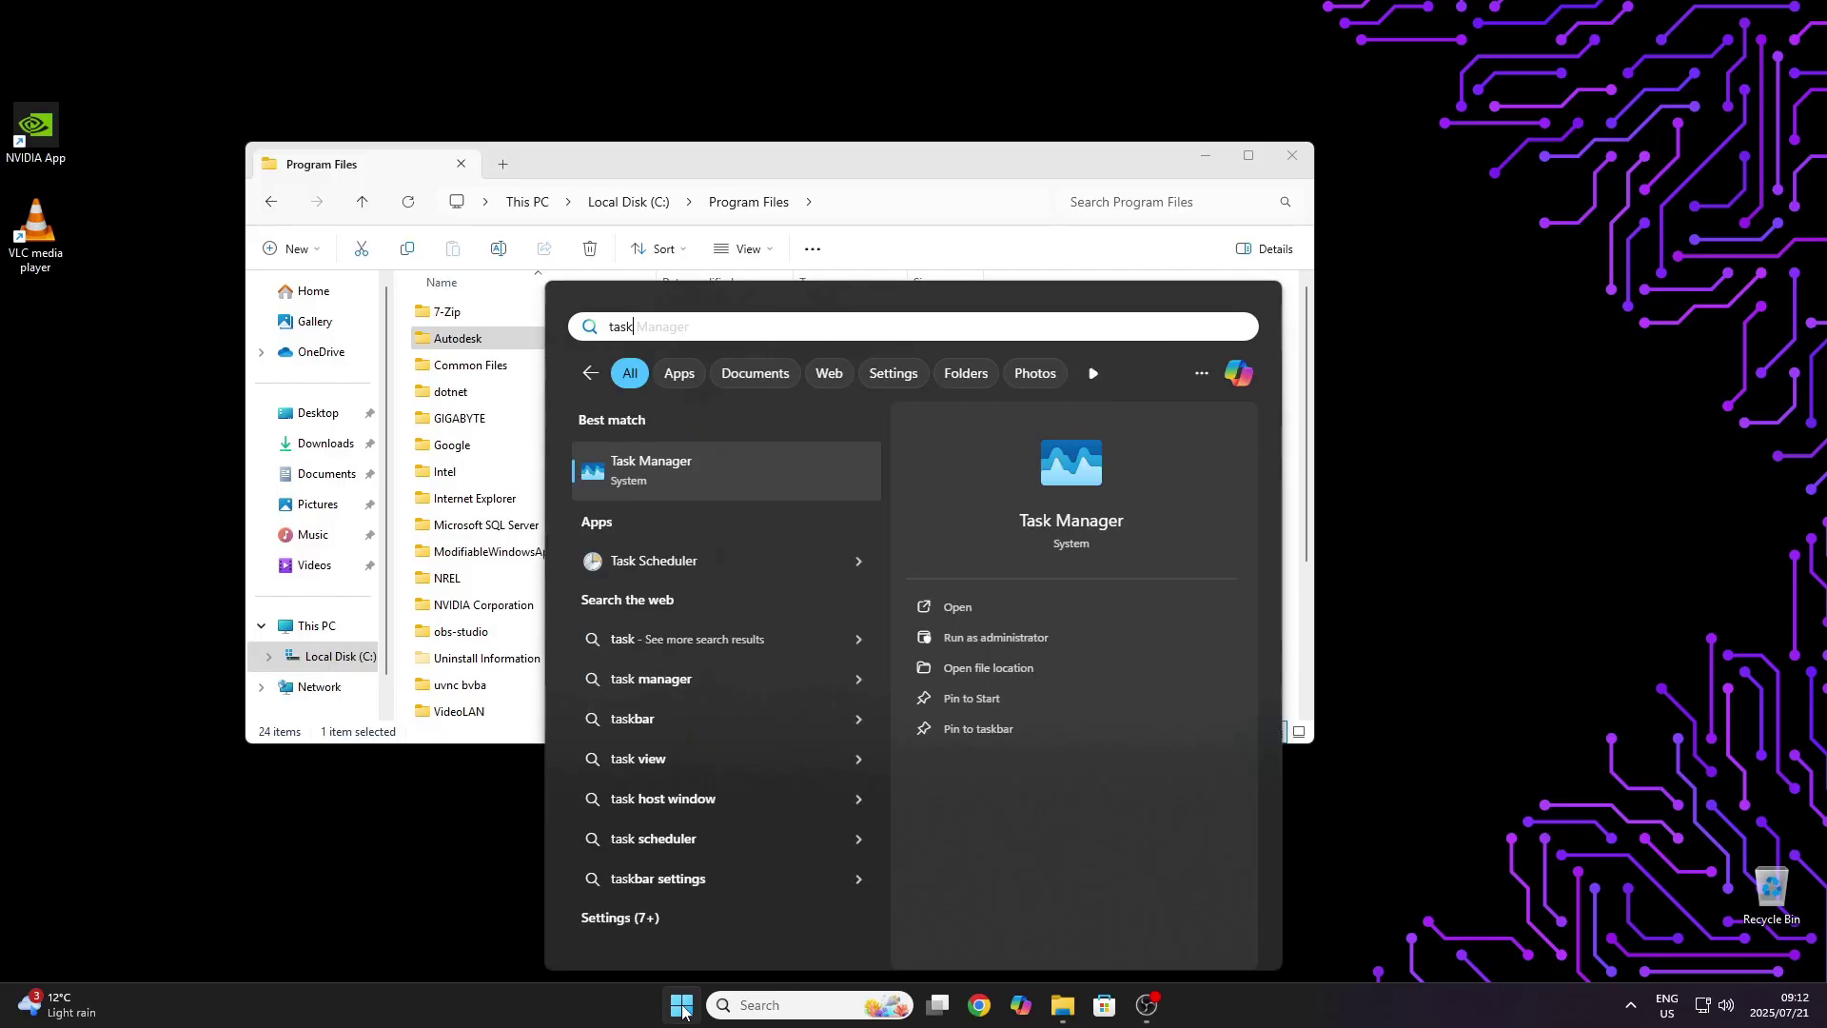
key("Return")
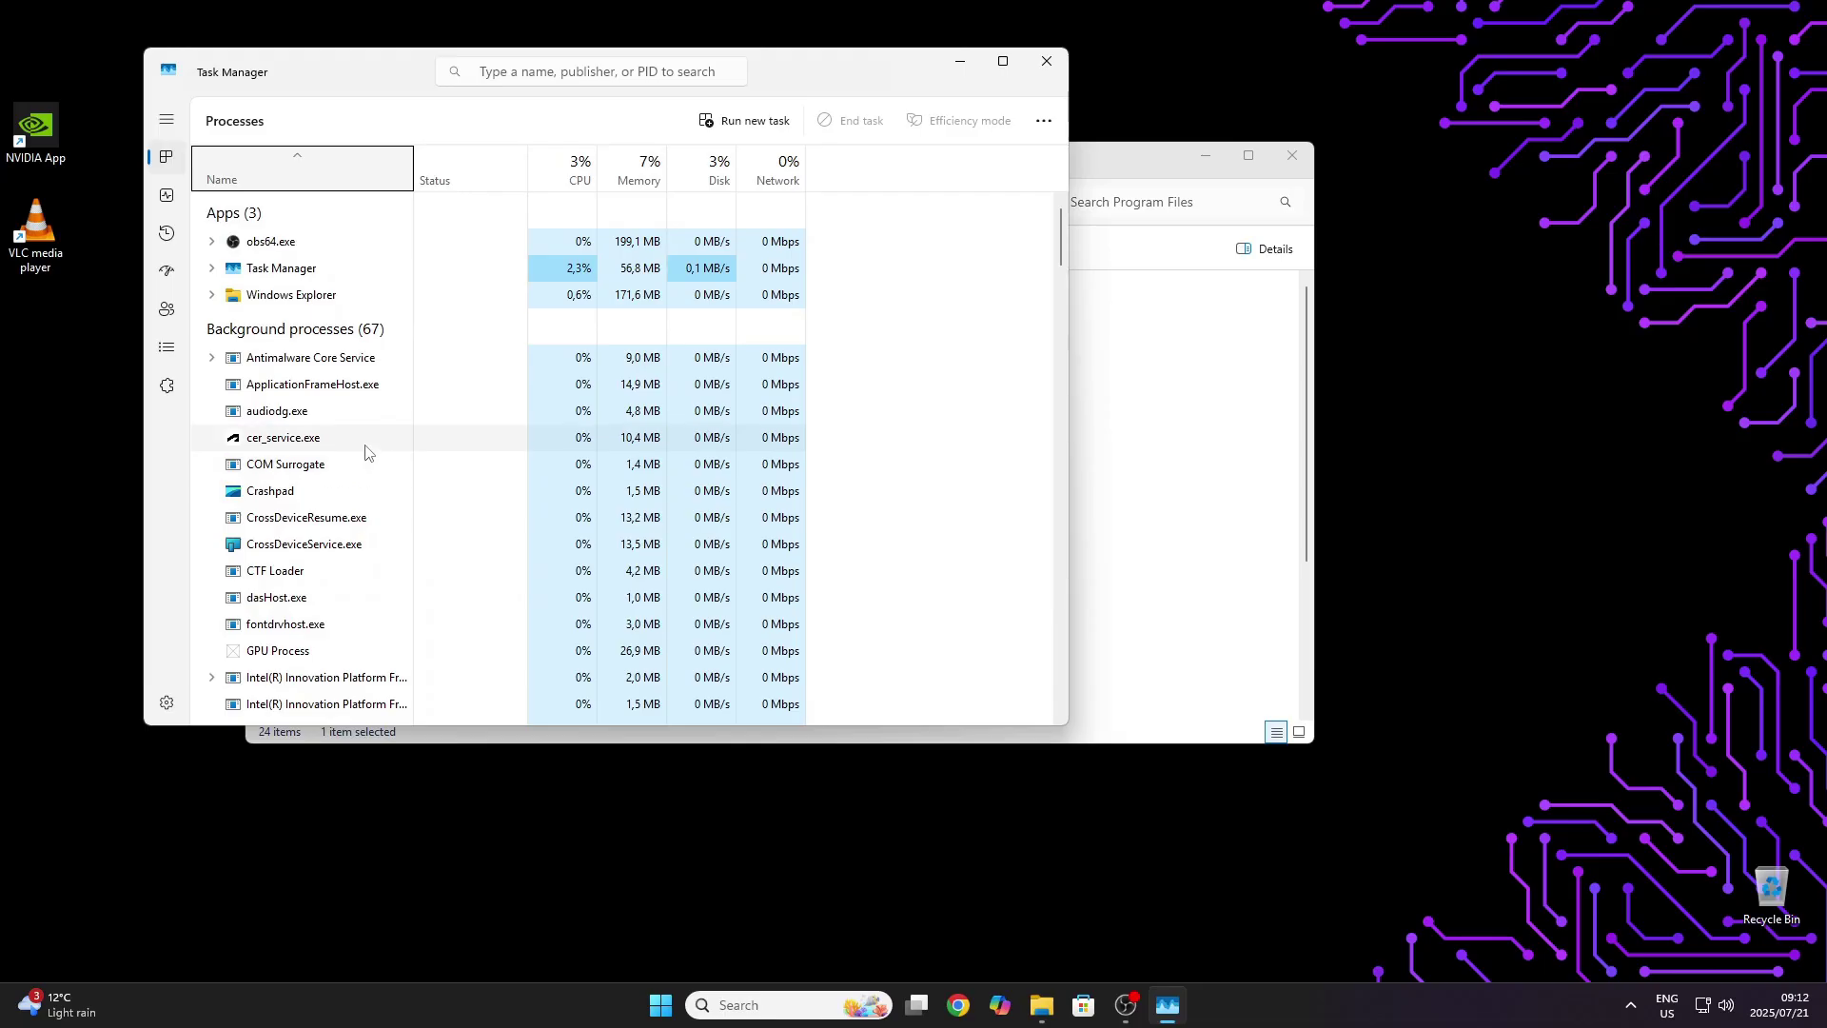
right_click(365, 446)
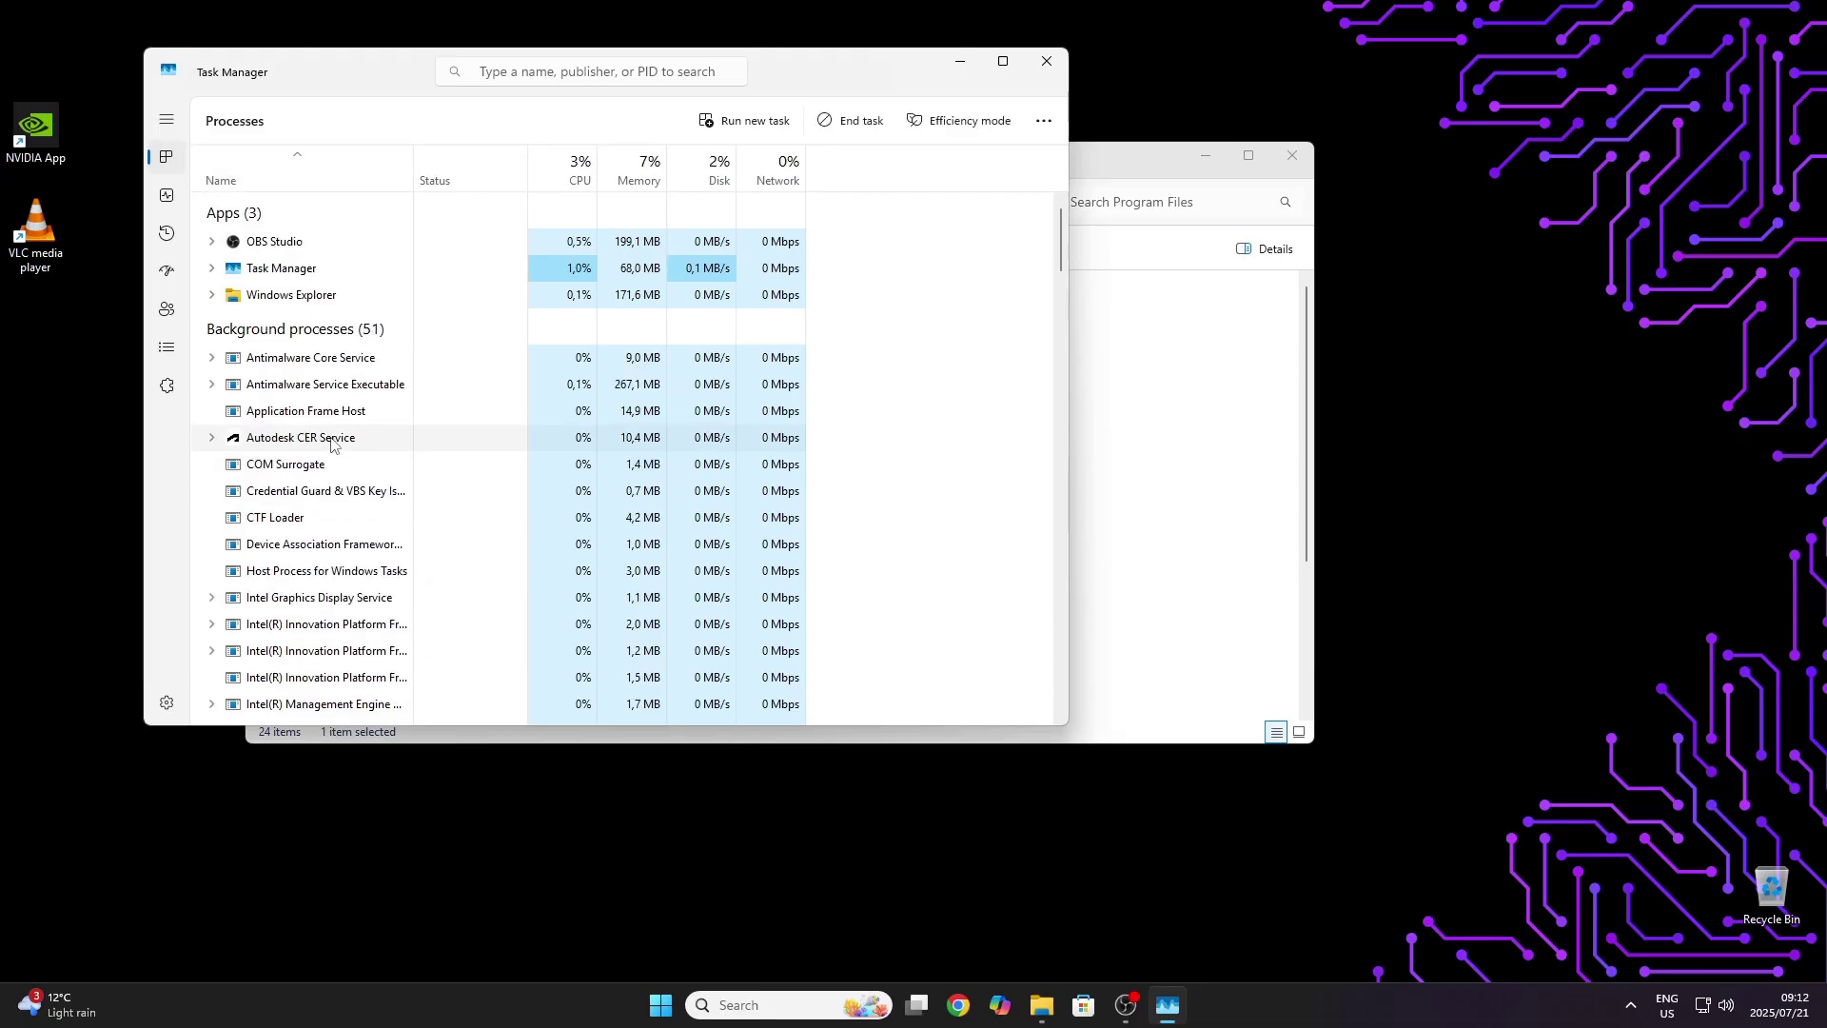
left_click(367, 473)
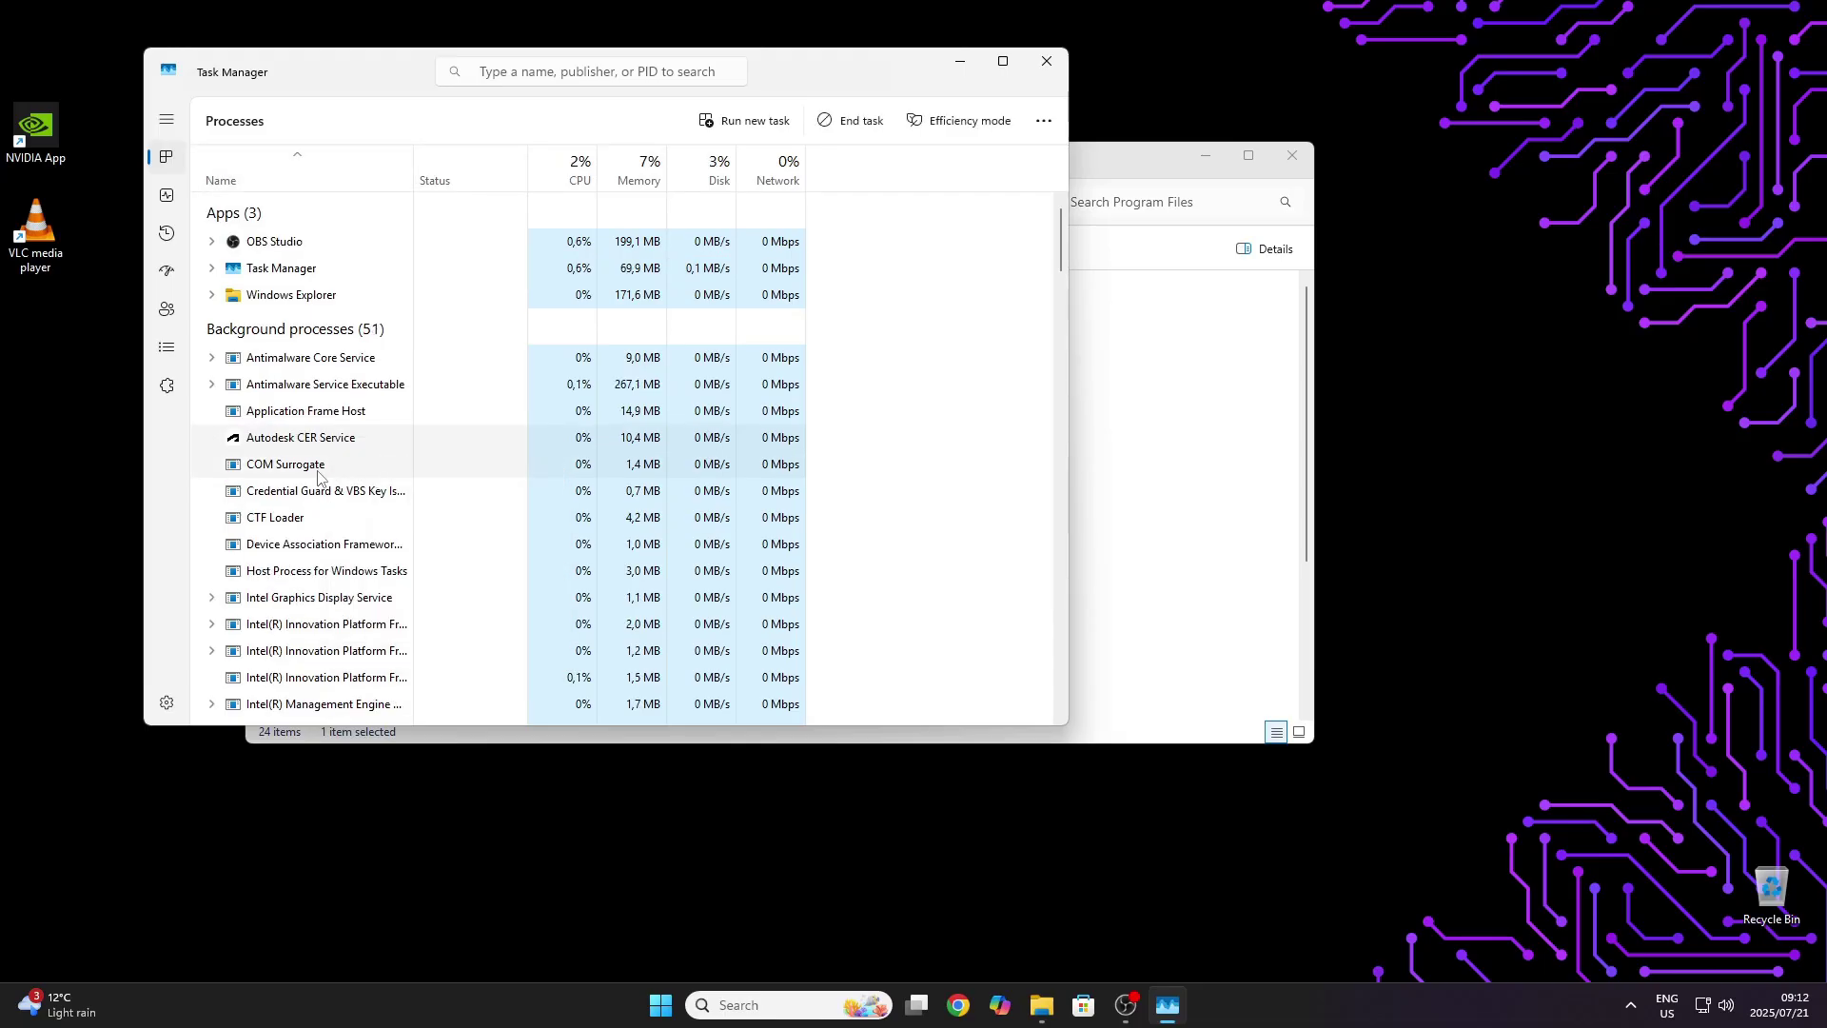
left_click(1046, 60)
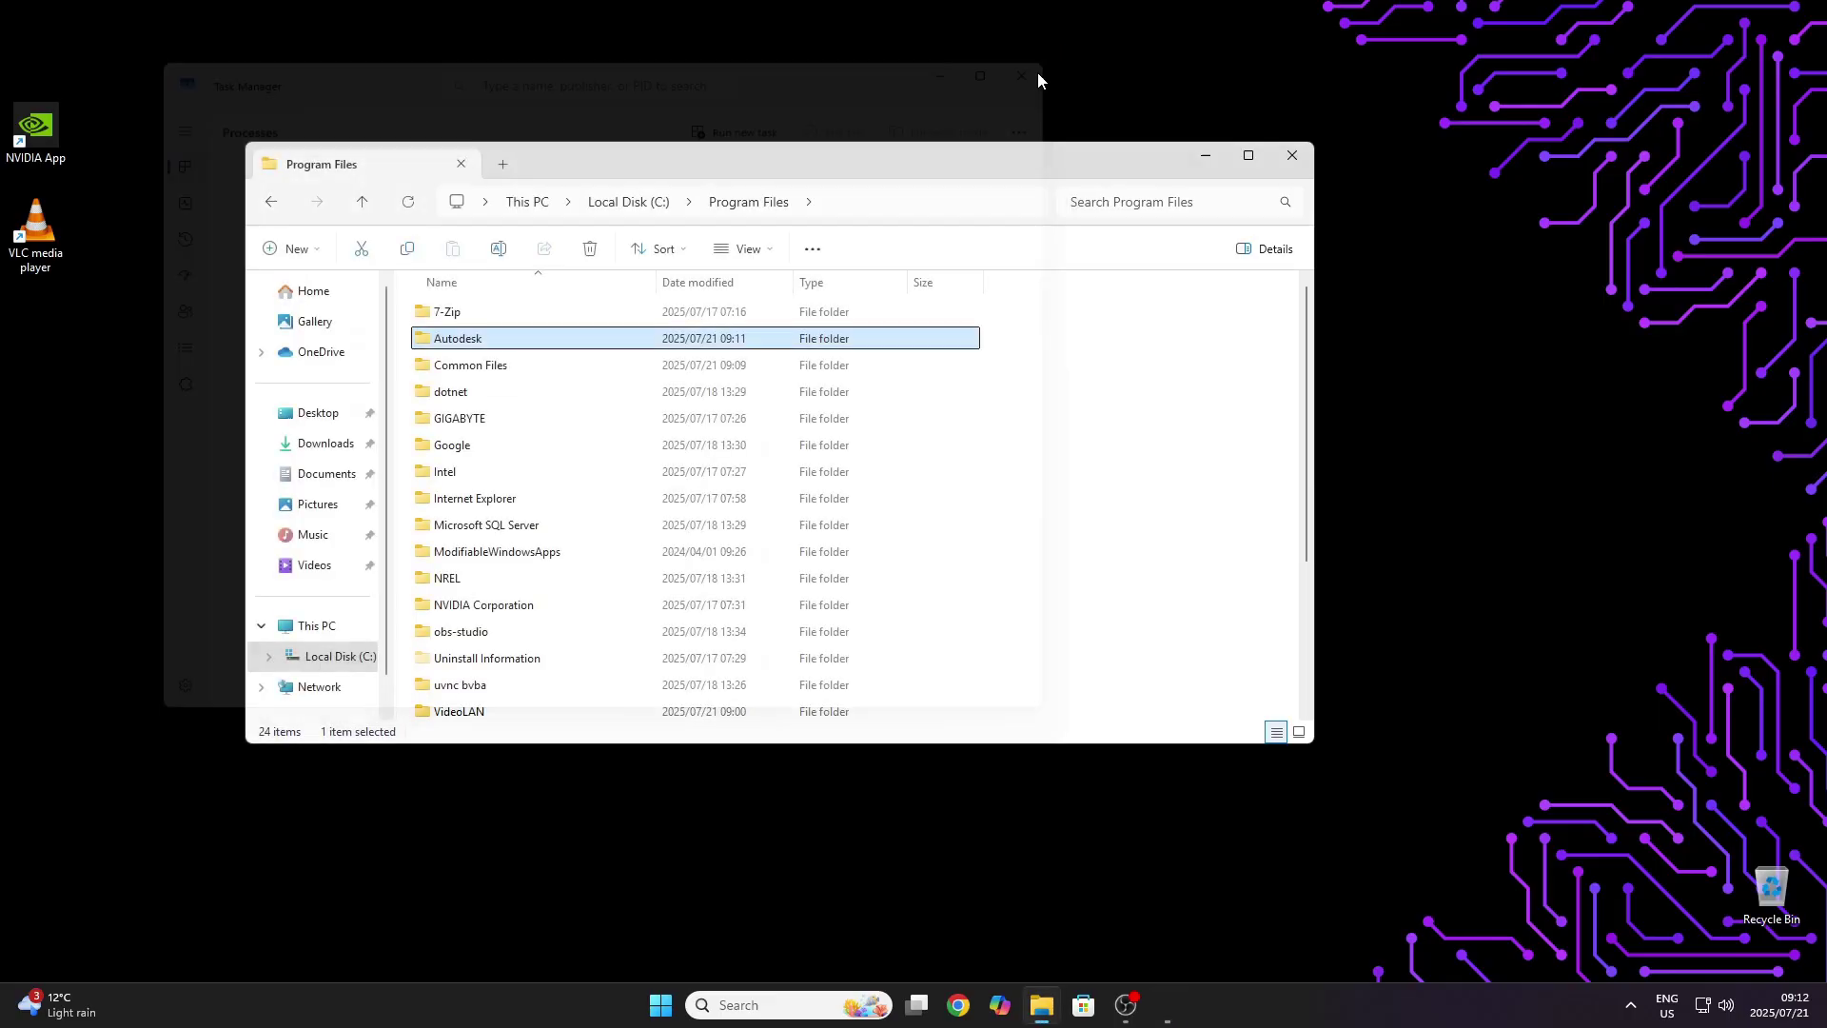
- Delete the remaining Autodesk folder from C:\Program Files
right_click(476, 344)
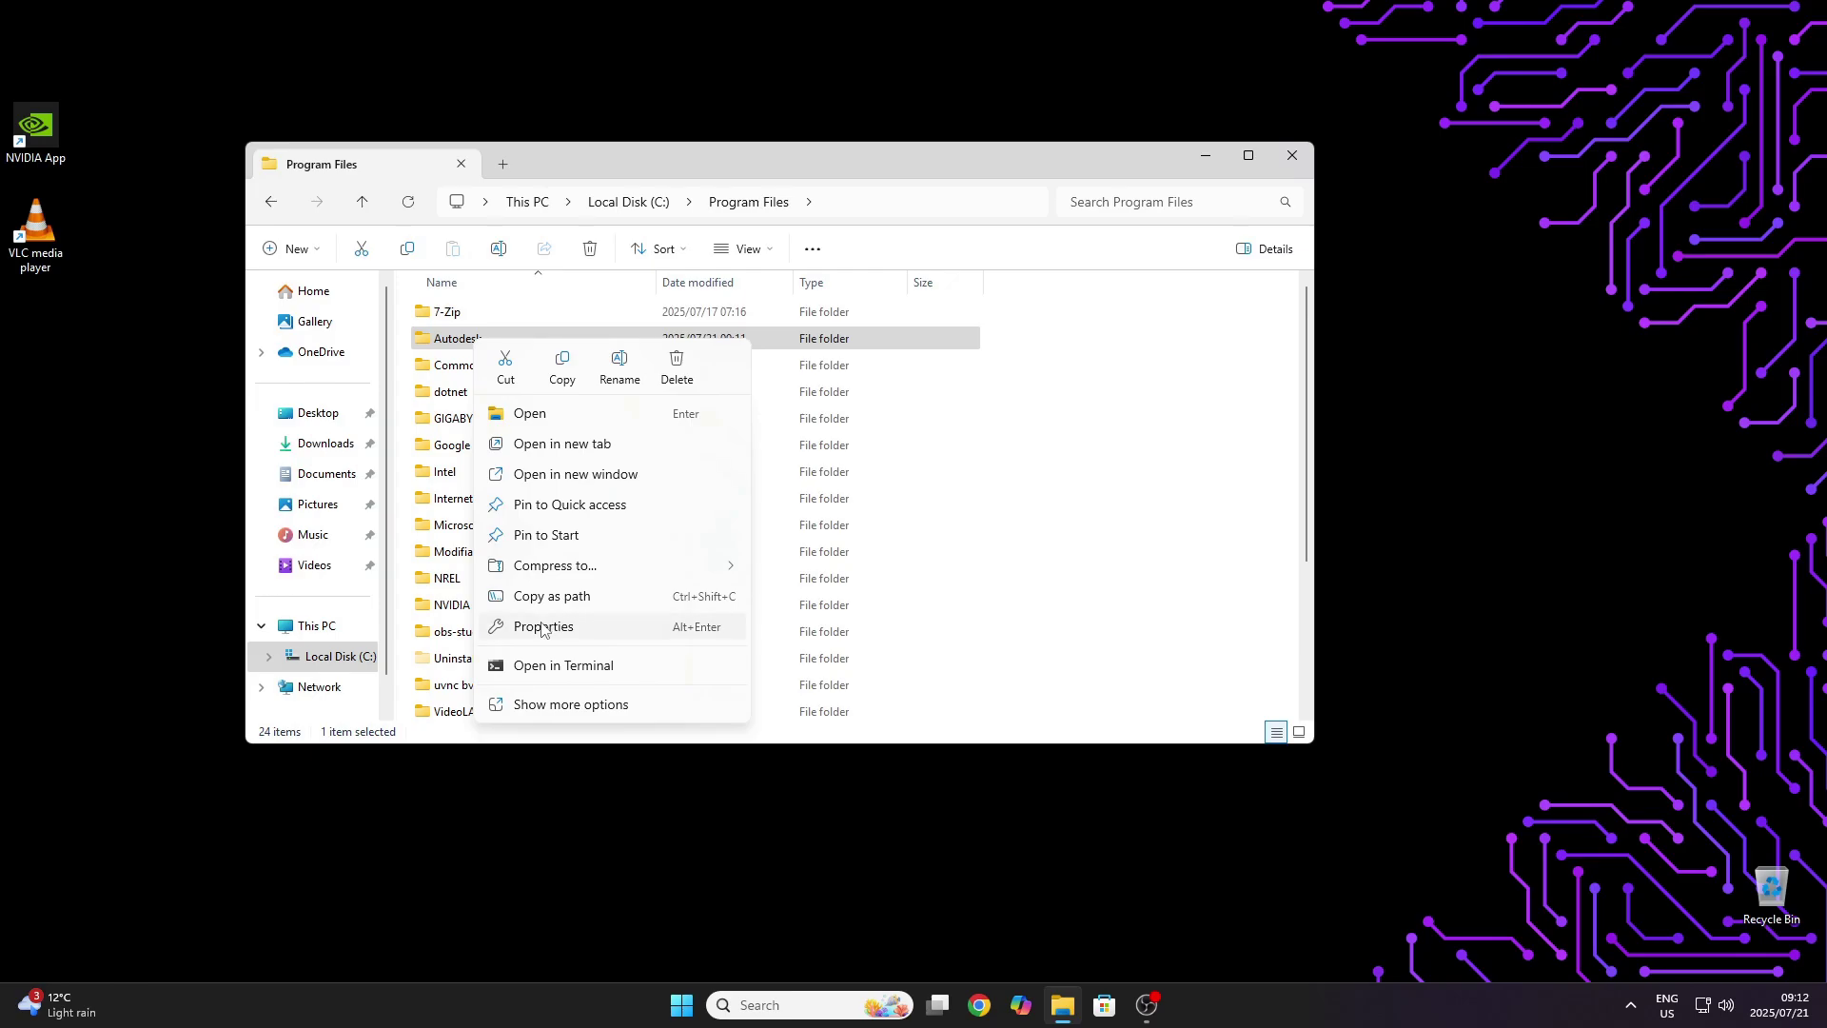
left_click(676, 366)
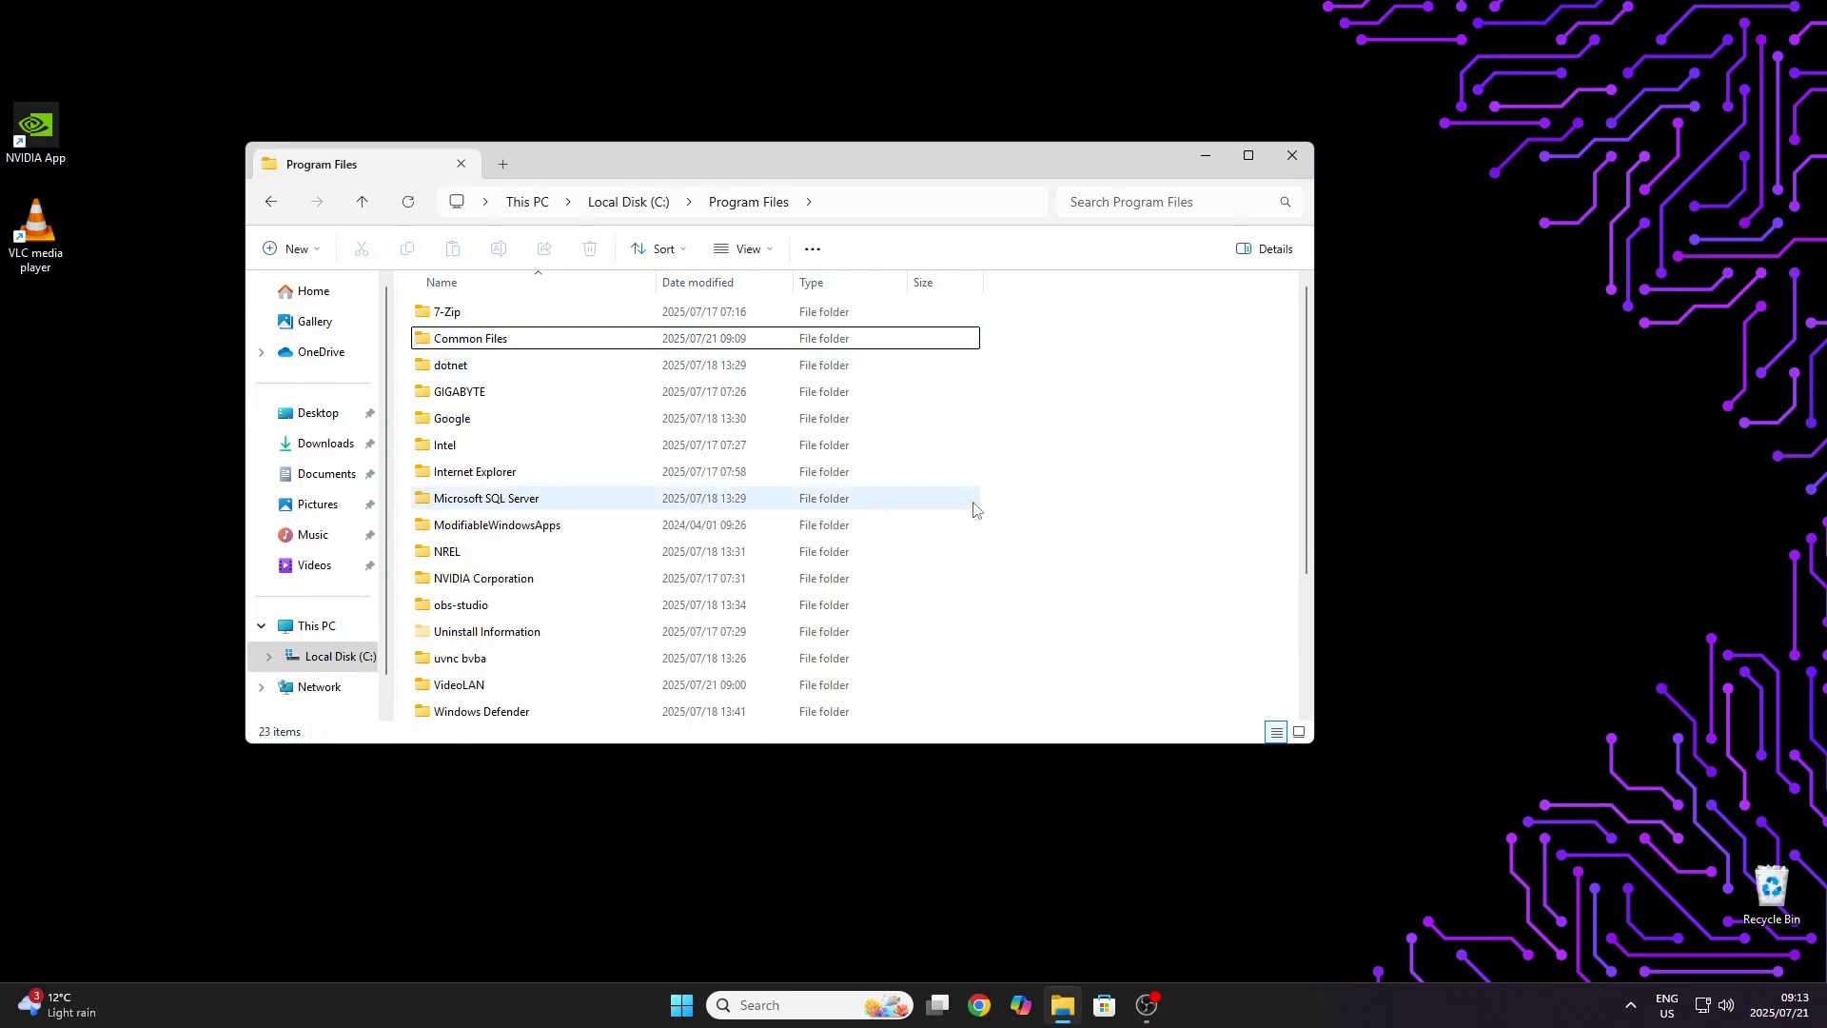
- Delete the Autodesk folder from C:\Program Files\Common Files
double_click(519, 339)
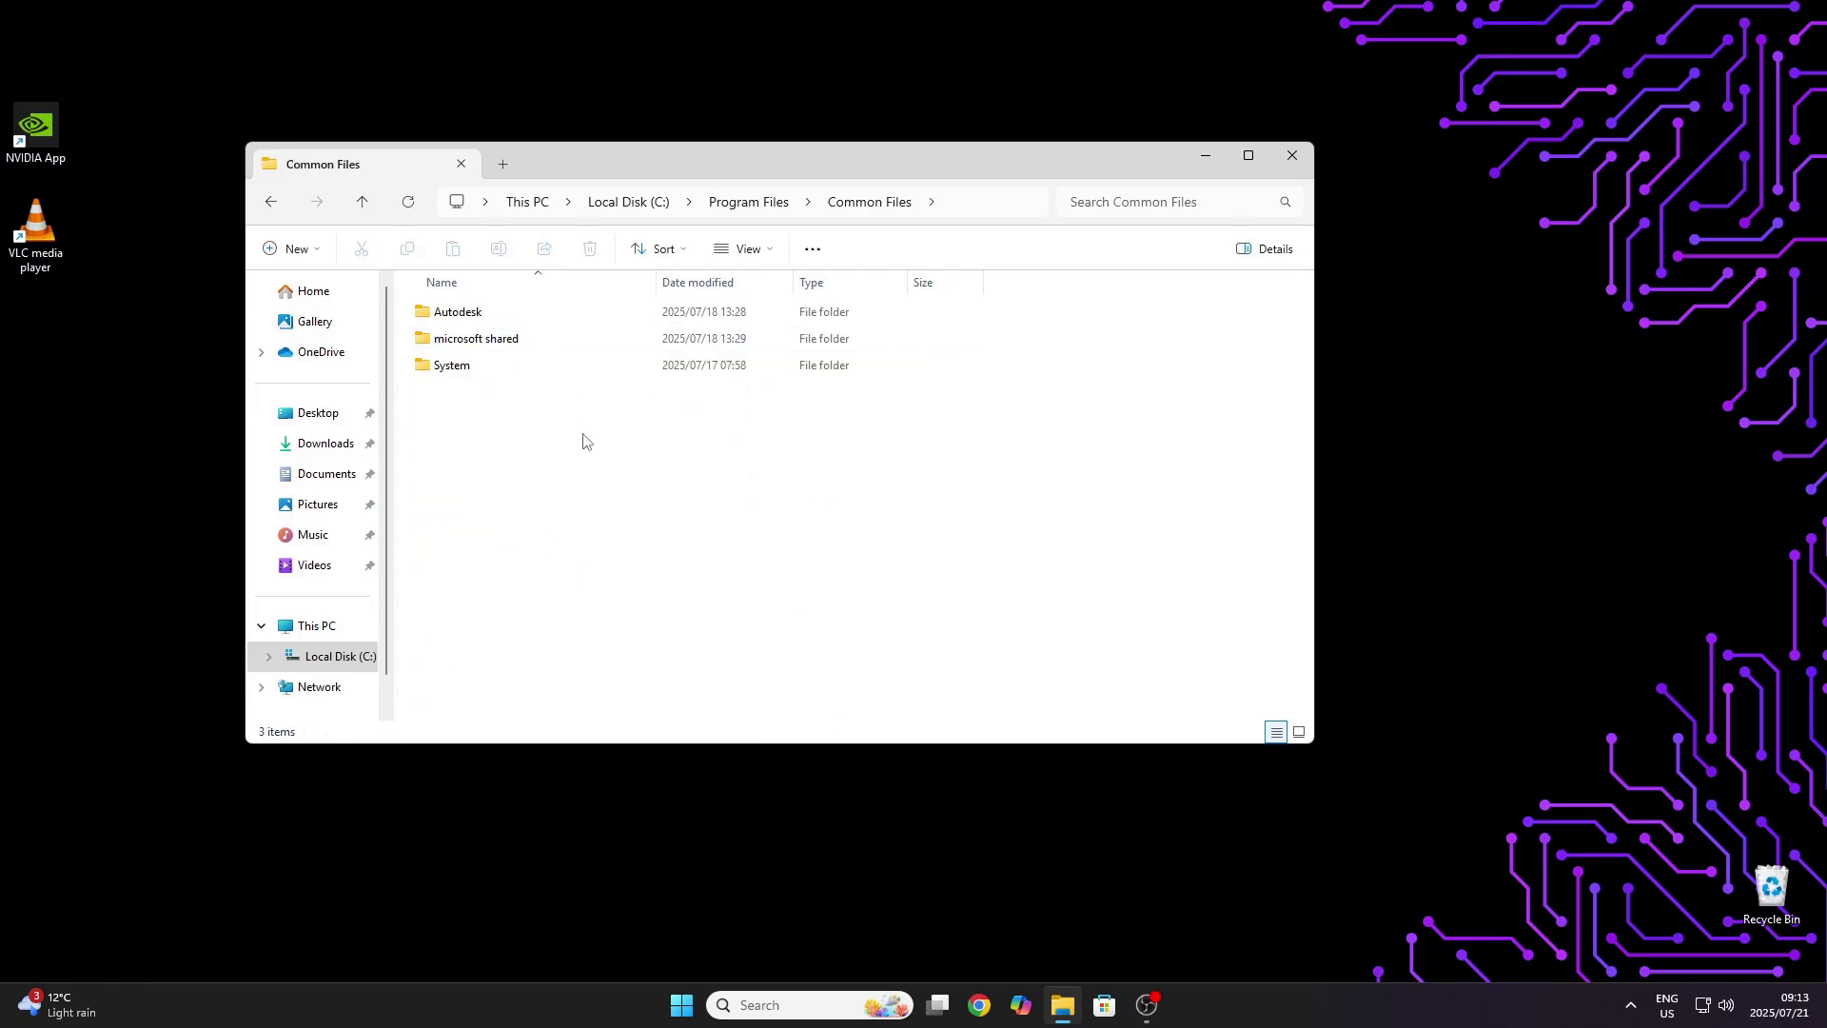
left_click(457, 317)
right_click(456, 317)
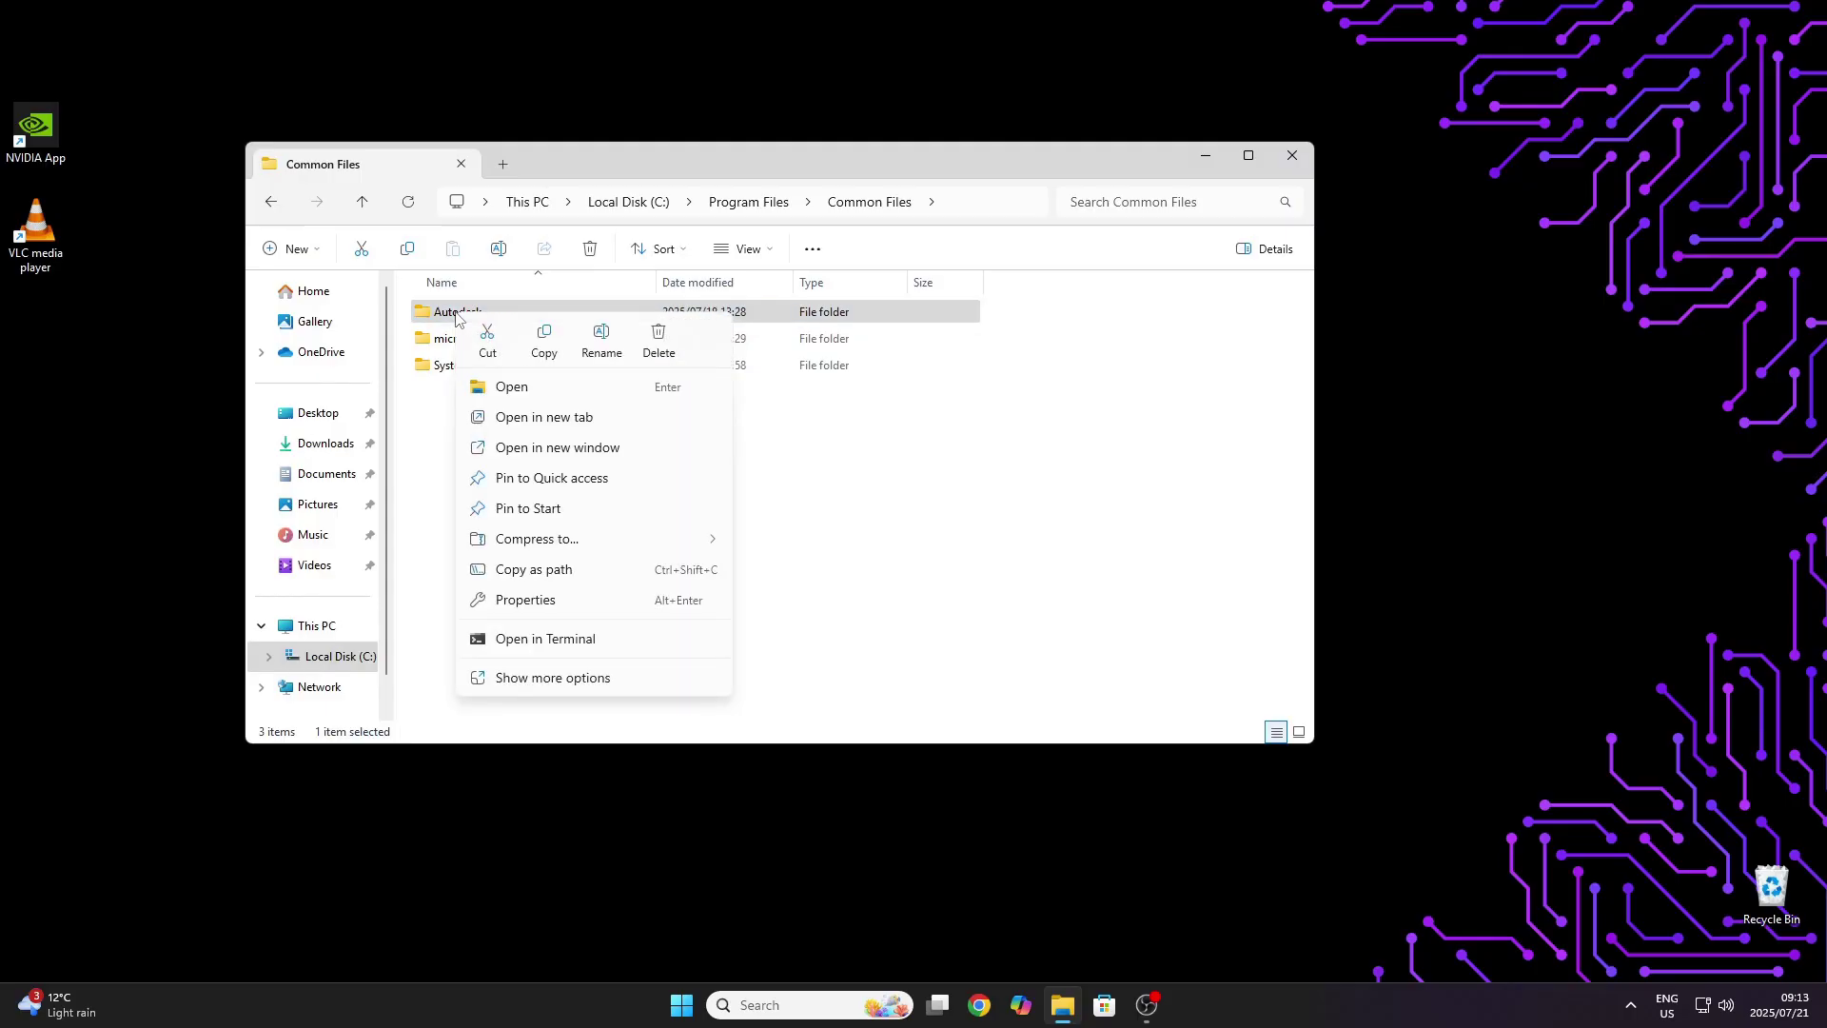
left_click(658, 340)
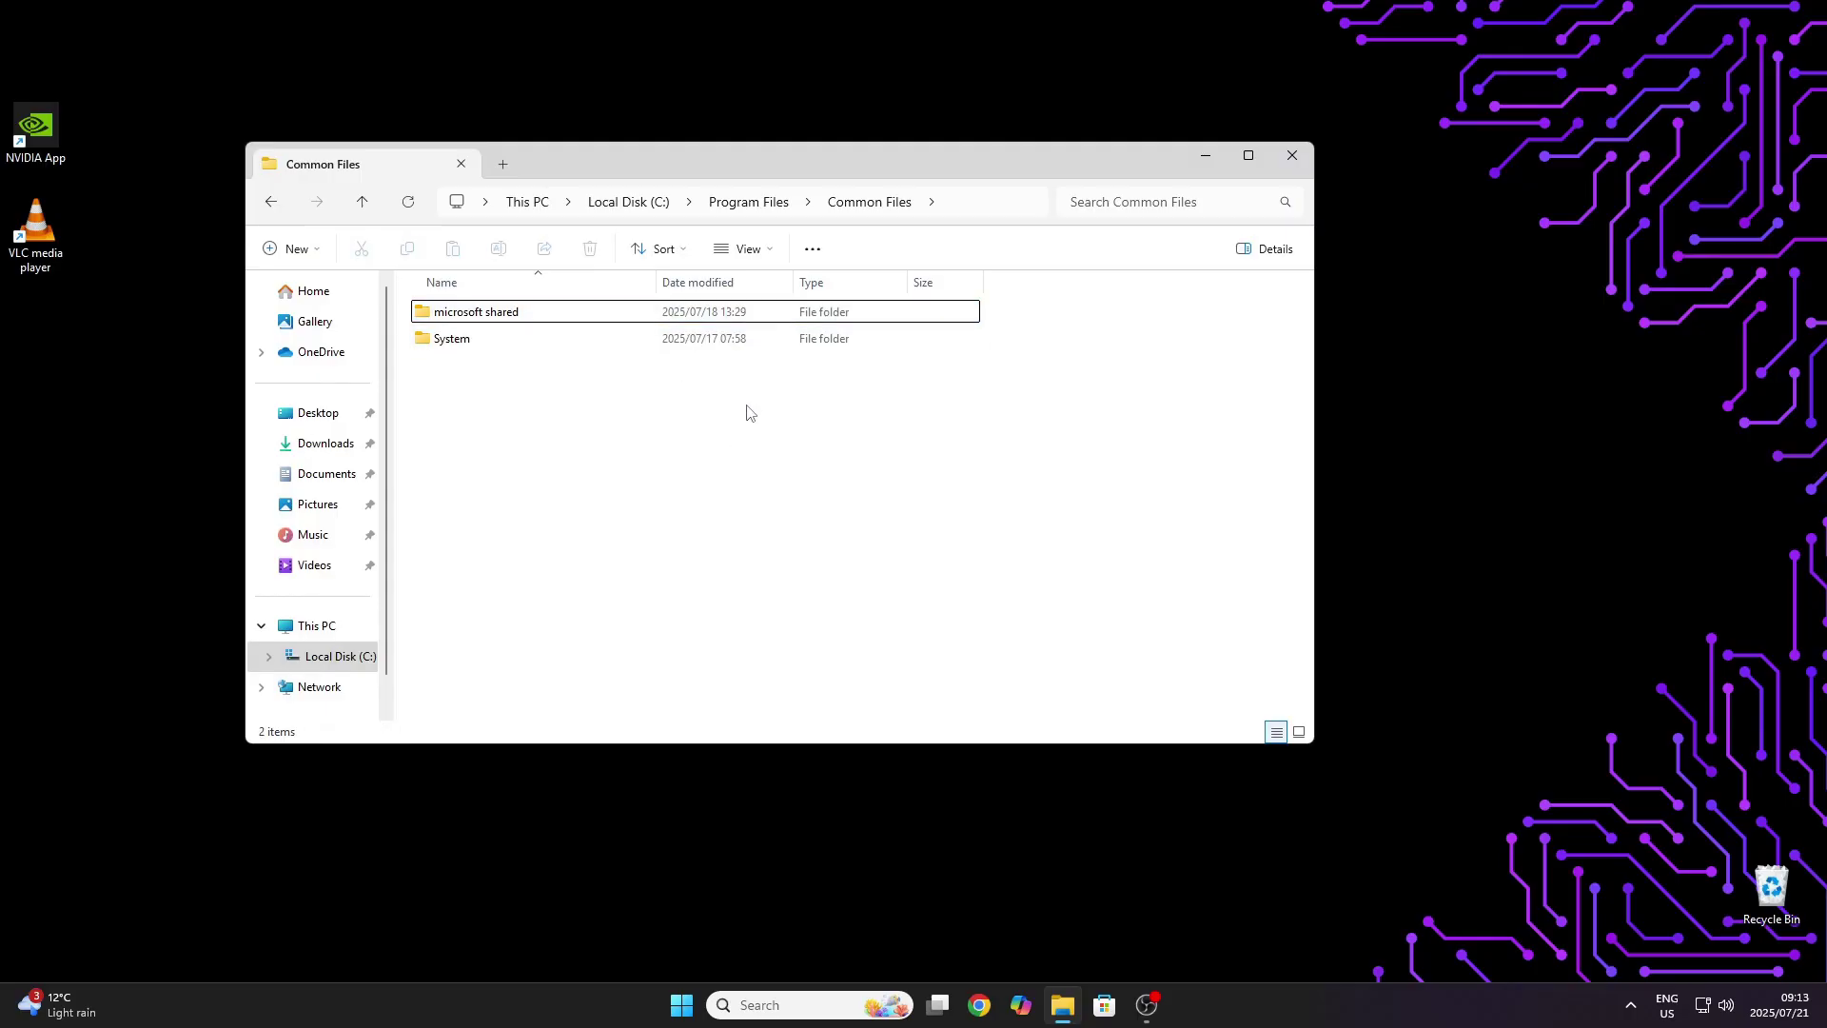
- Check C:\Program Files (x86) and its Common Files subfolder for leftover Autodesk folders
left_click(629, 203)
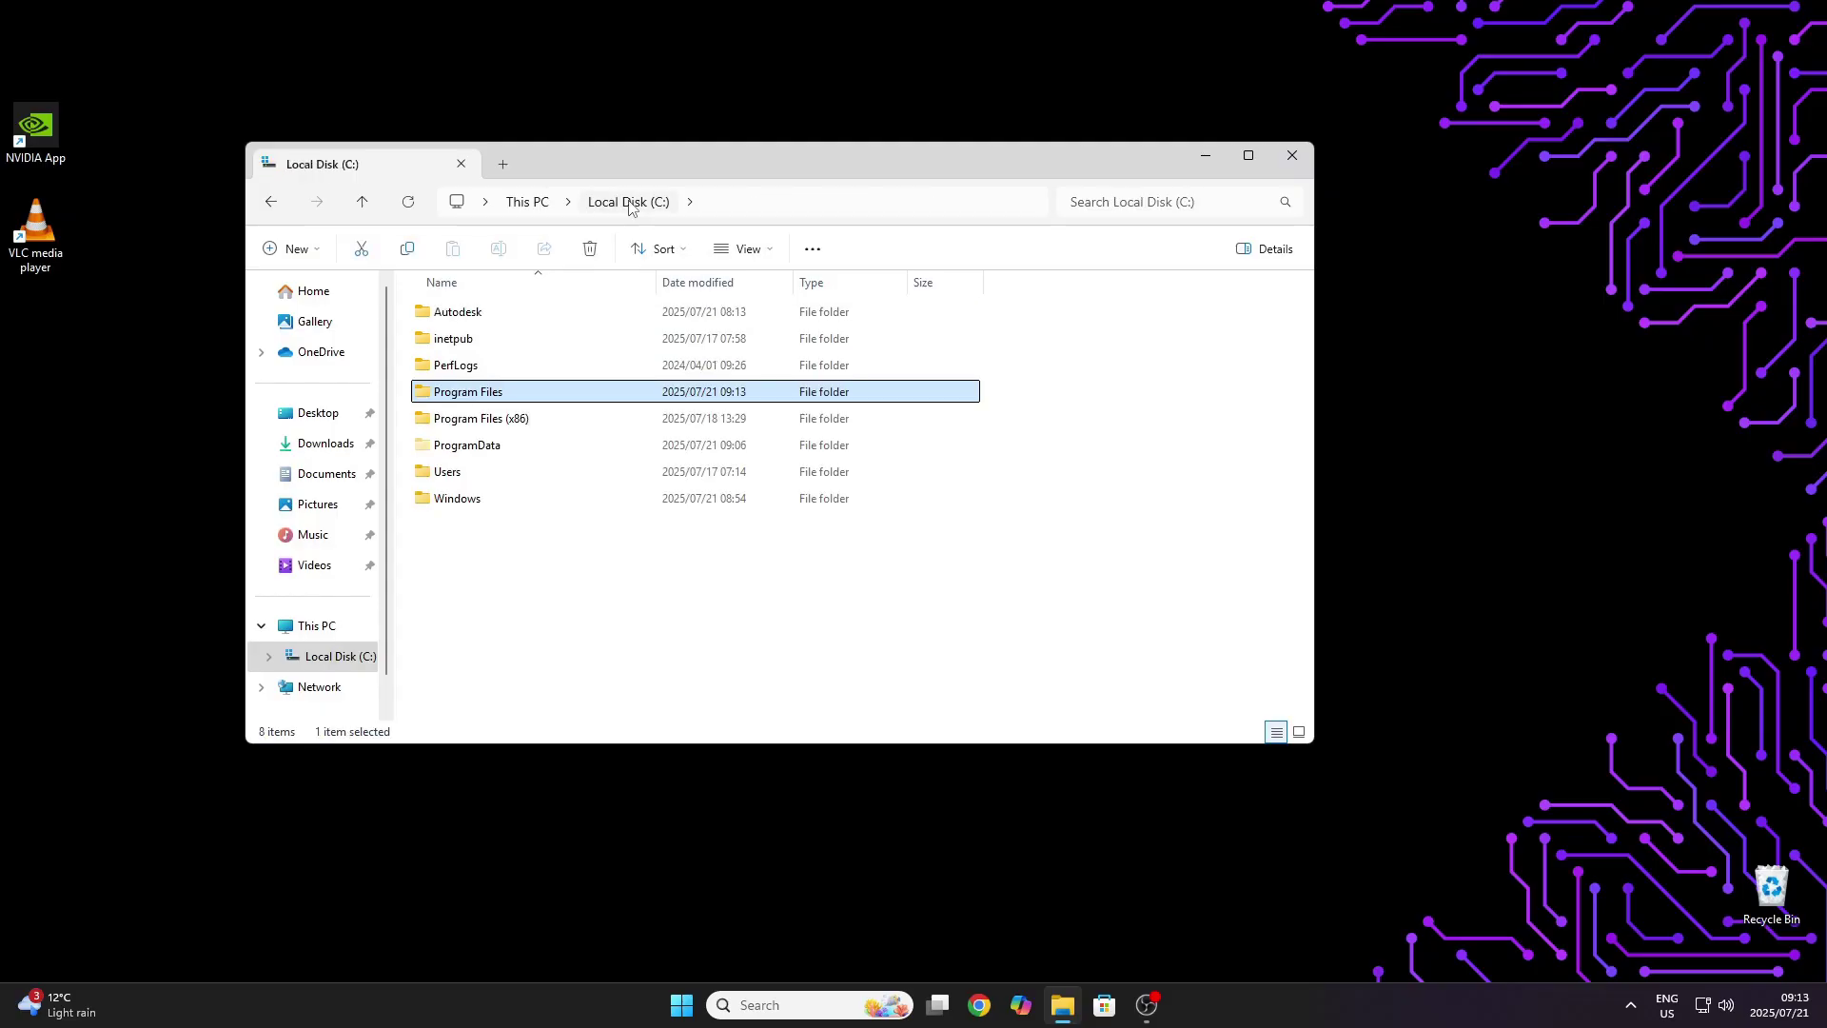
double_click(522, 423)
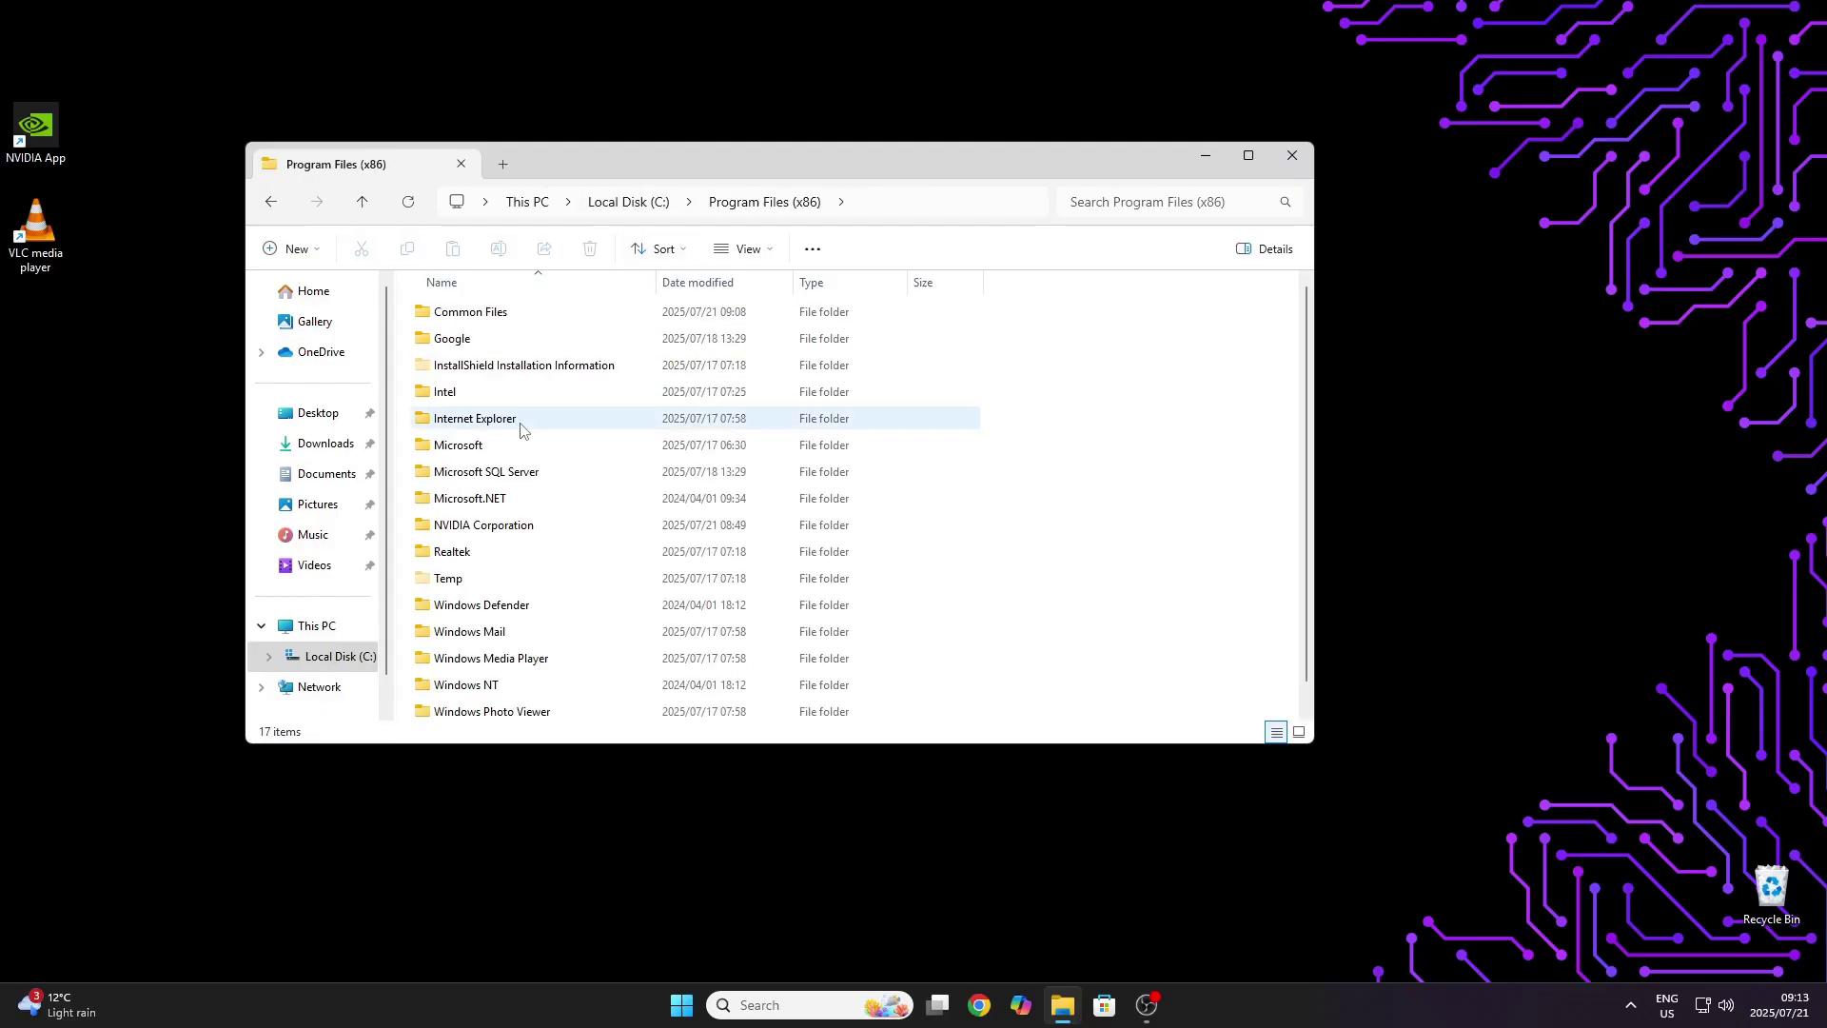
double_click(493, 317)
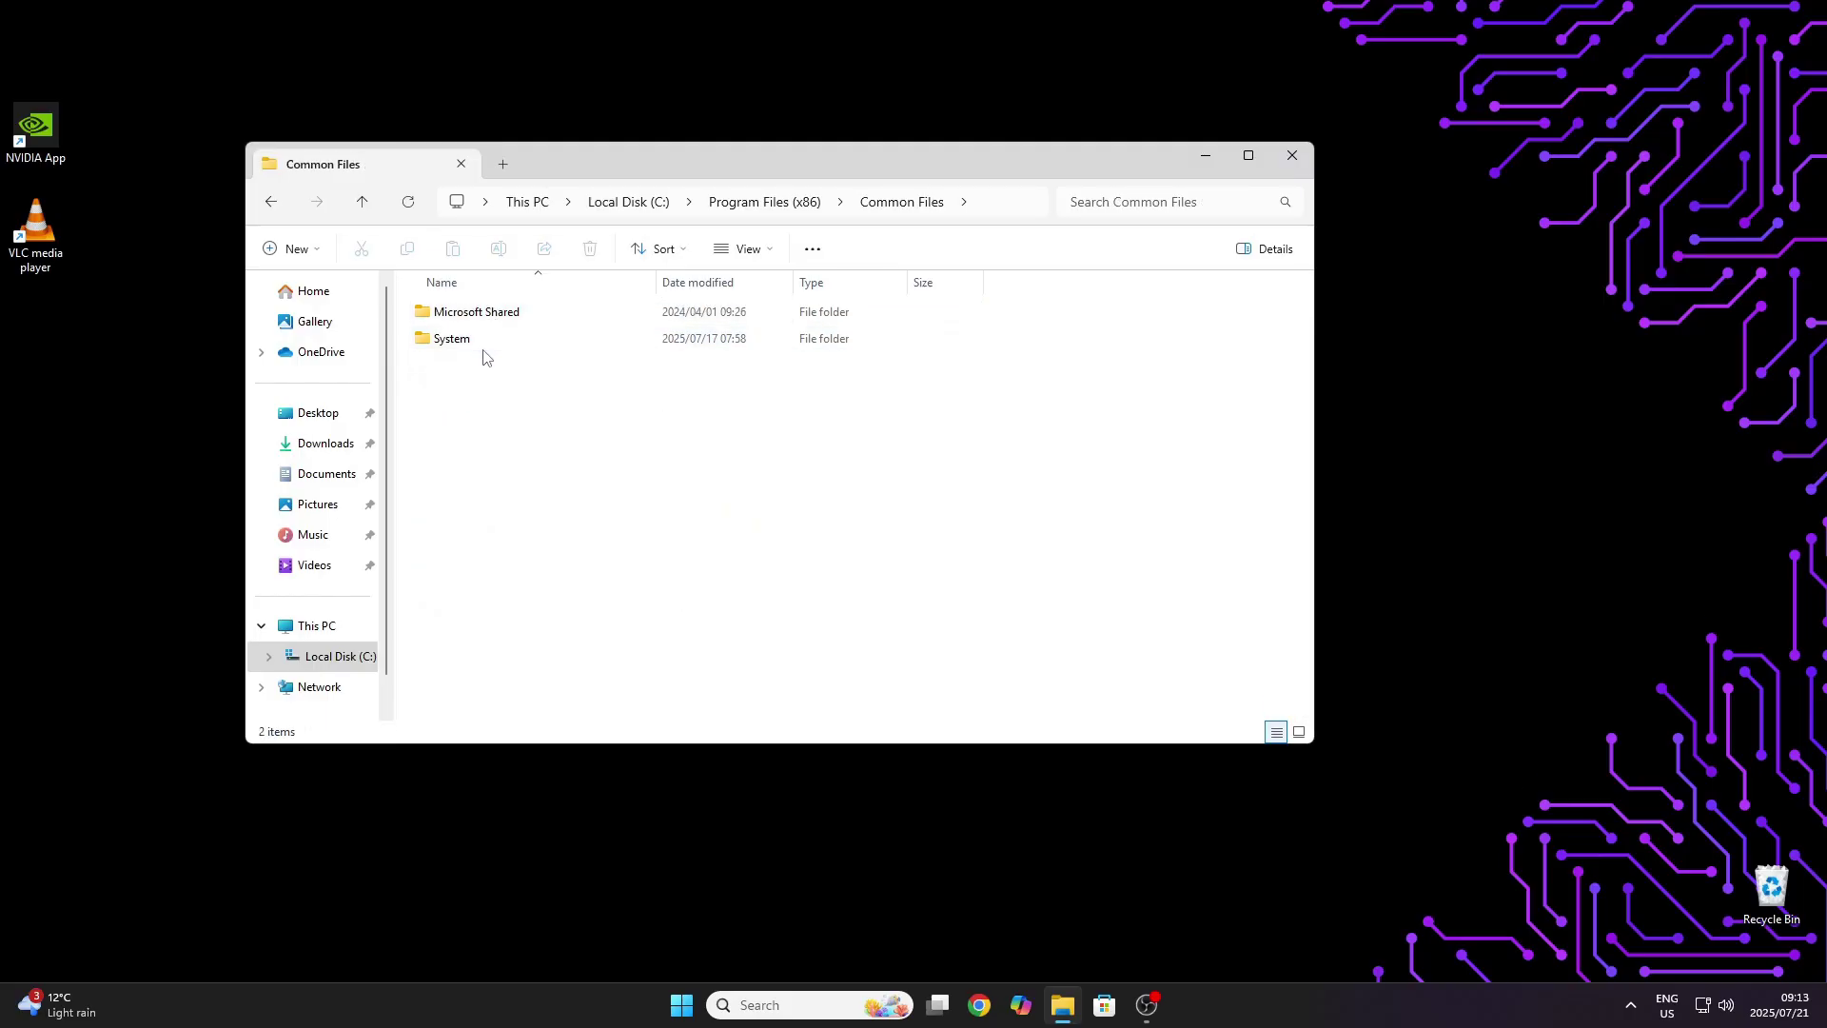
- Delete the Autodesk folder from C:\ProgramData
left_click(642, 203)
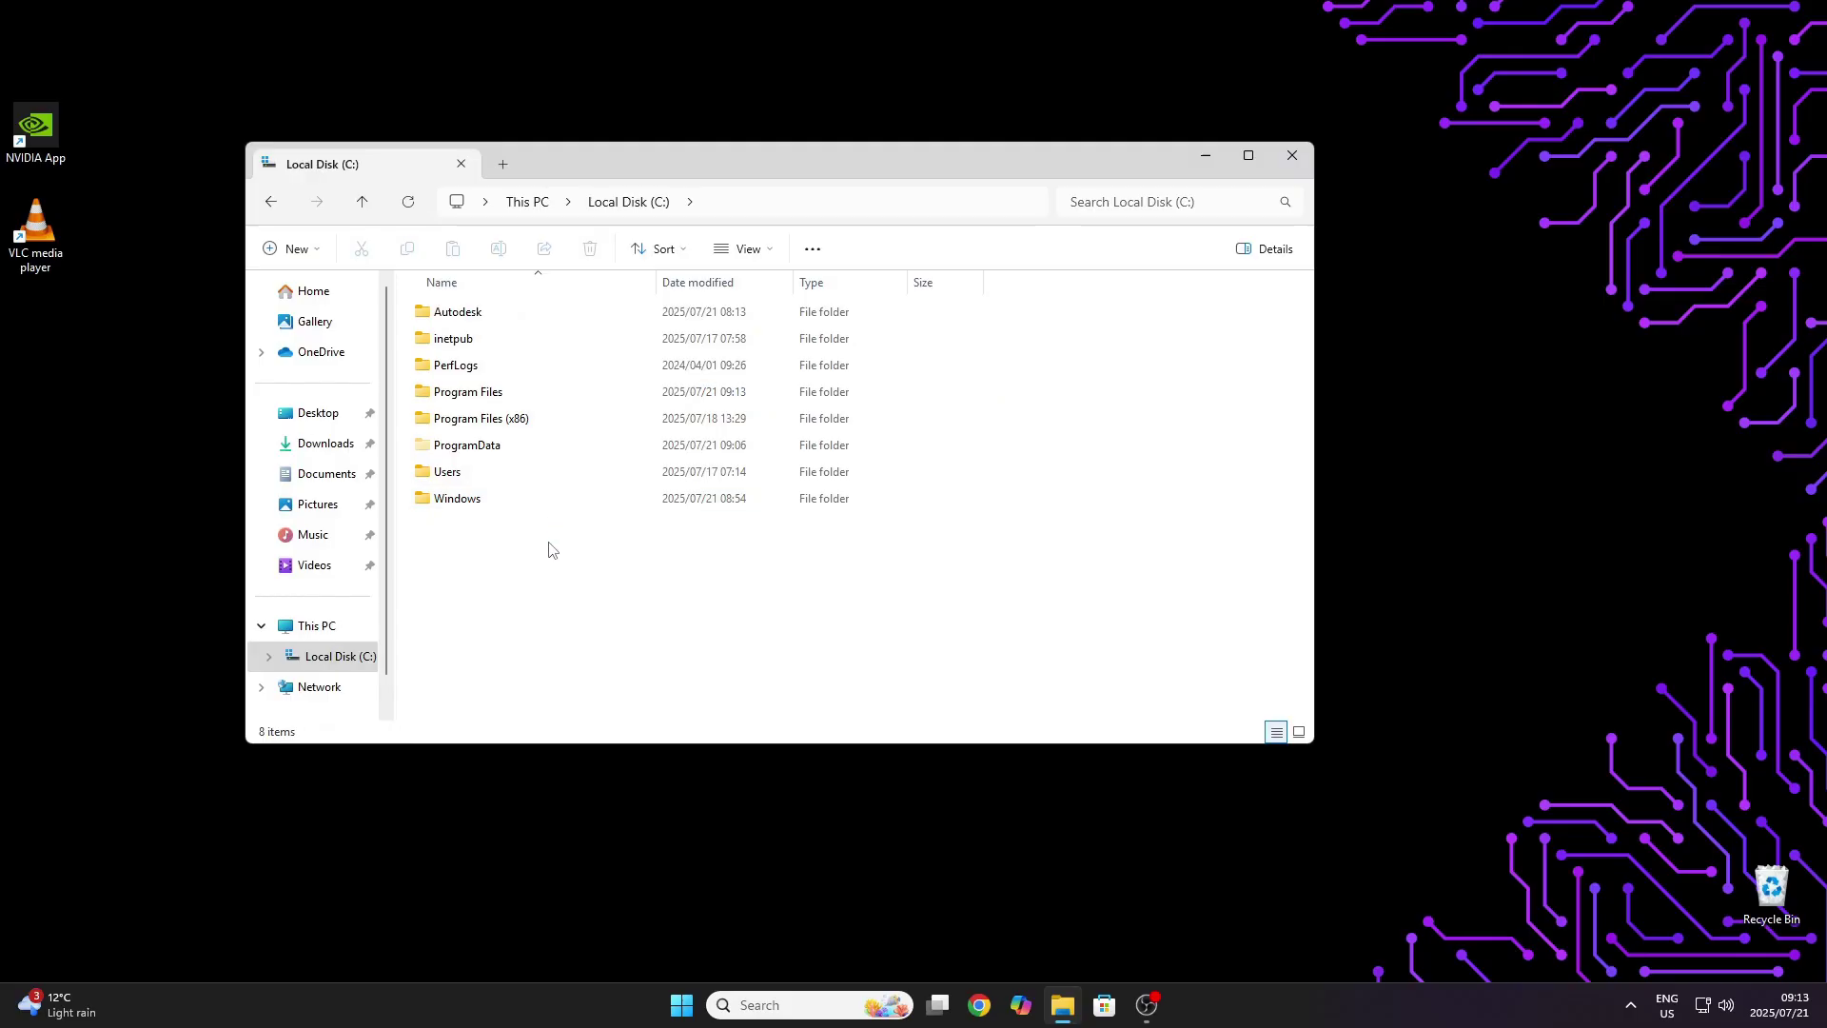
double_click(505, 445)
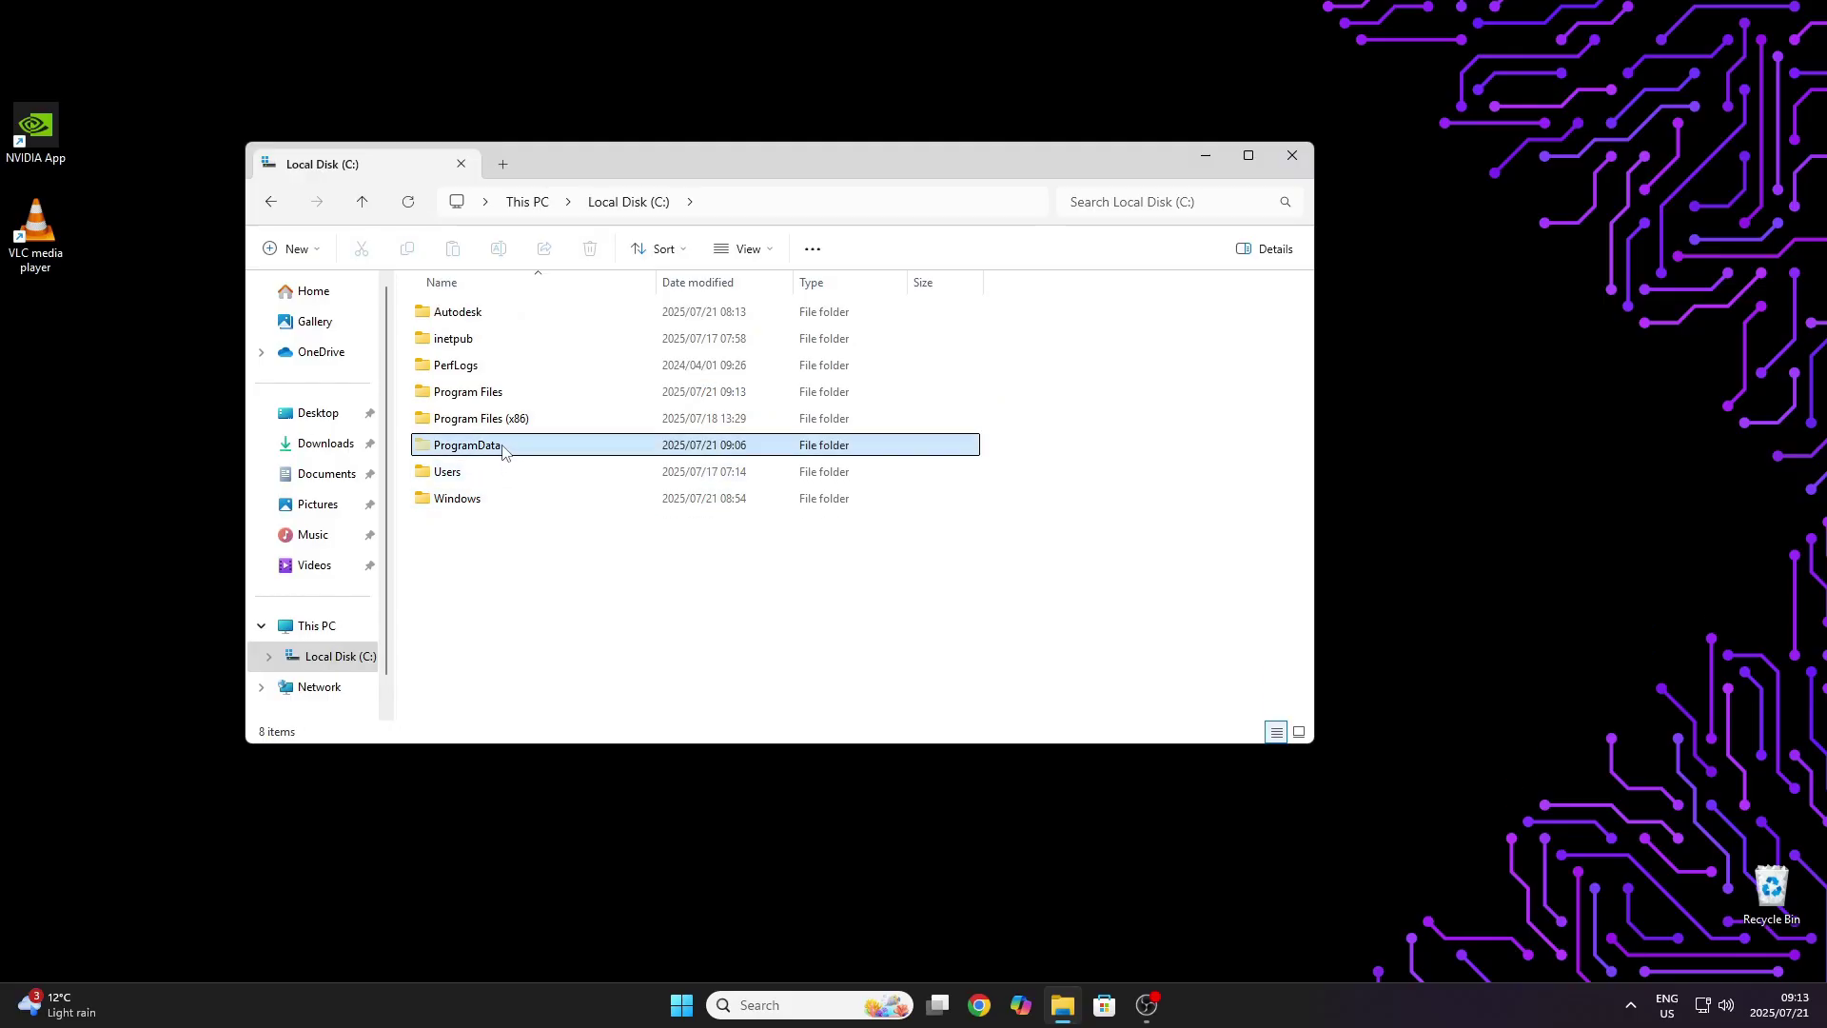
left_click(478, 318)
right_click(519, 318)
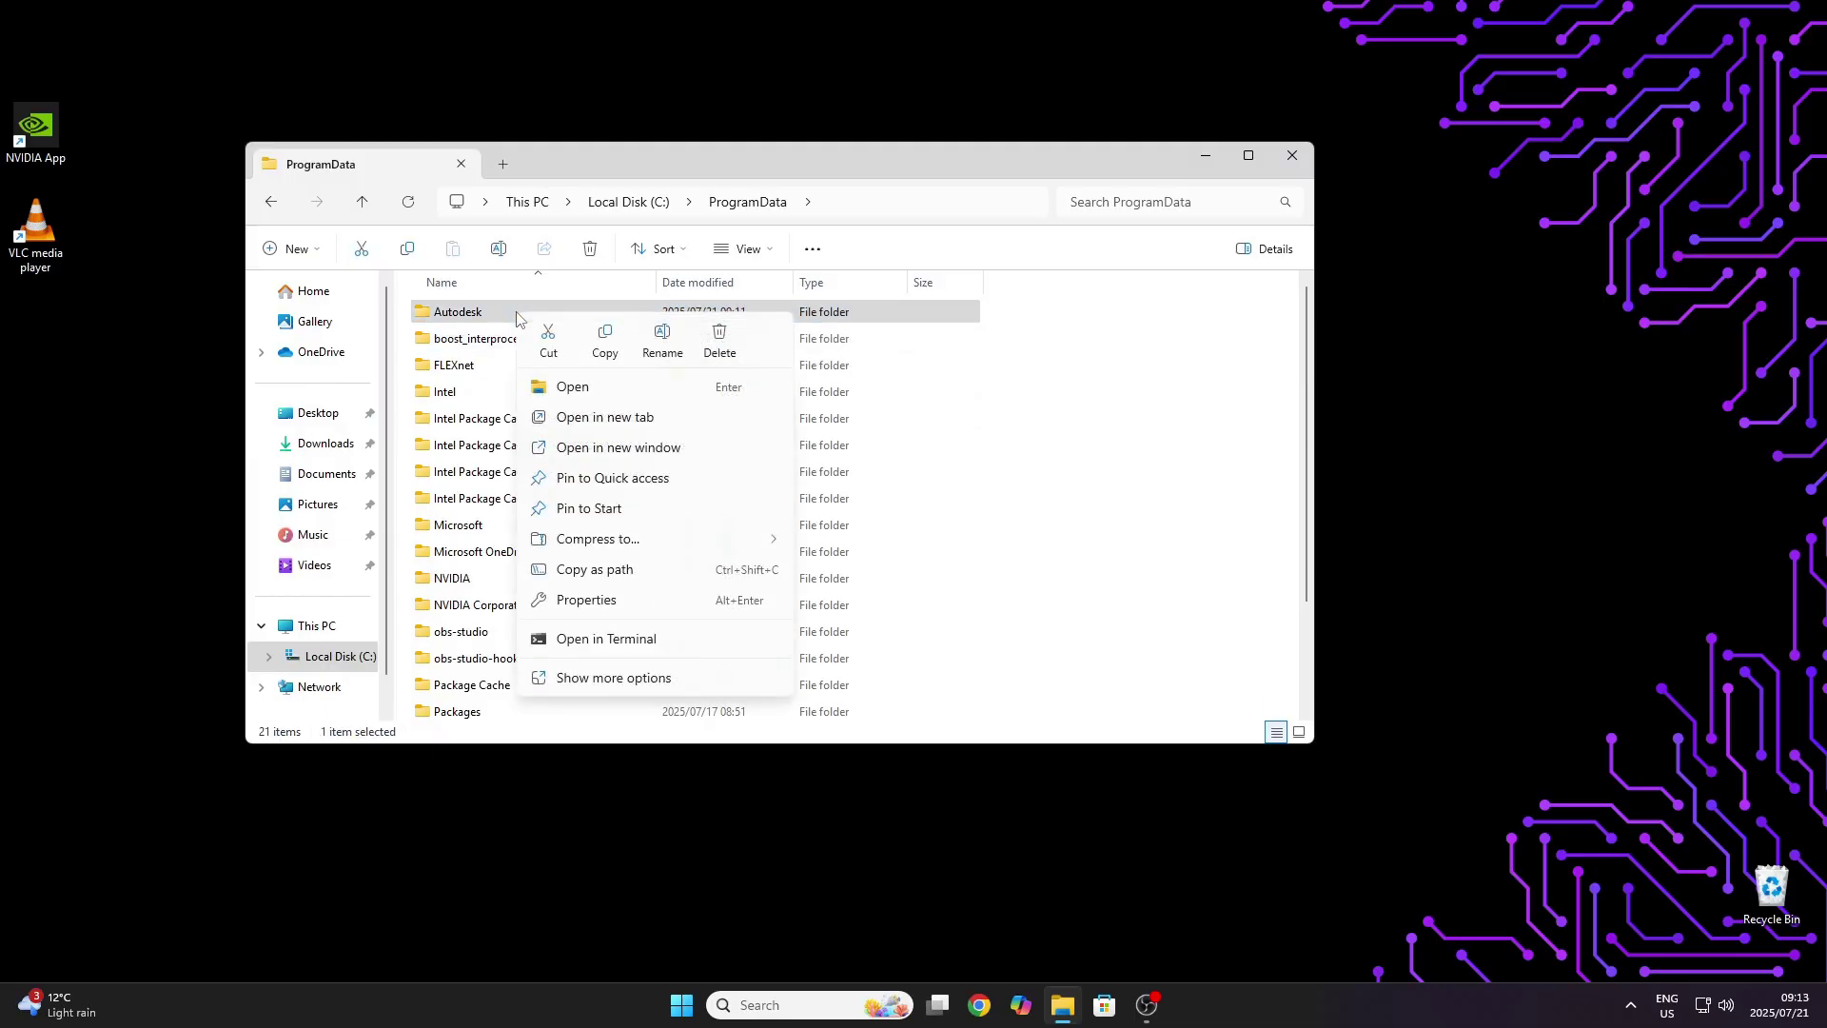
left_click(722, 339)
left_click(862, 372)
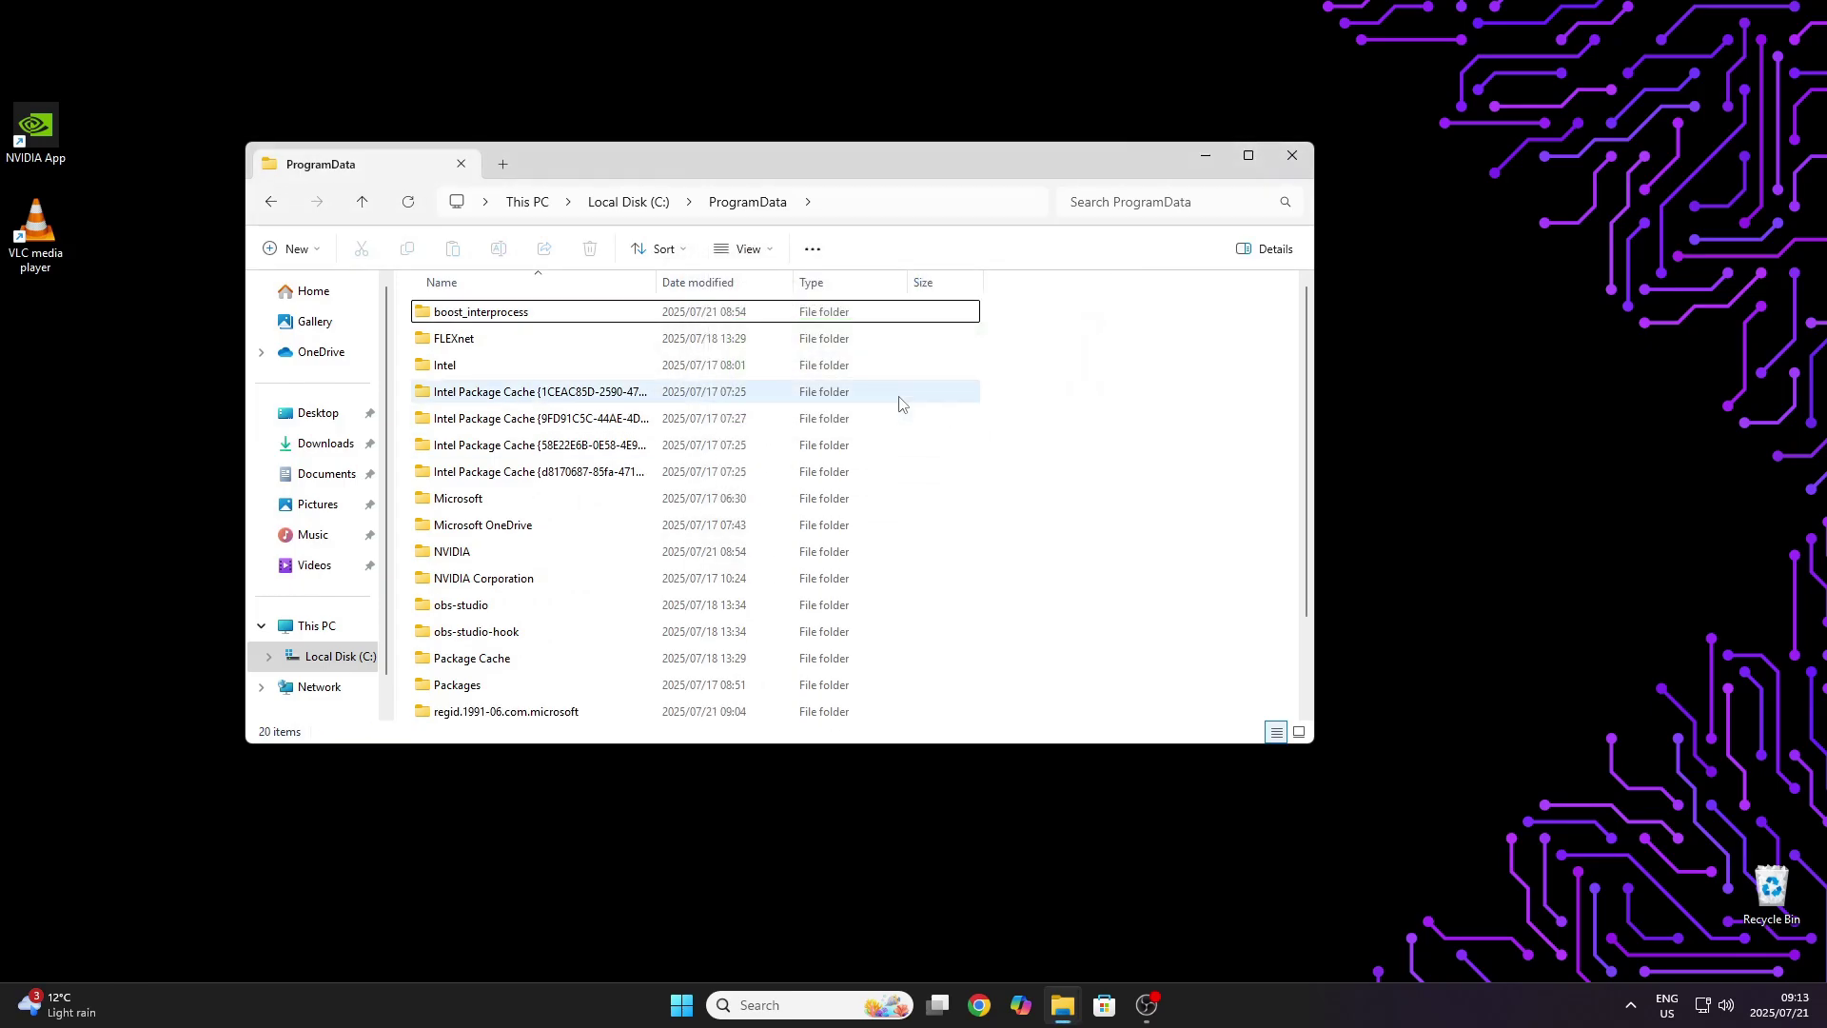
- Delete the Autodesk folder from the Admin user's AppData\Local folder on drive C
left_click(626, 204)
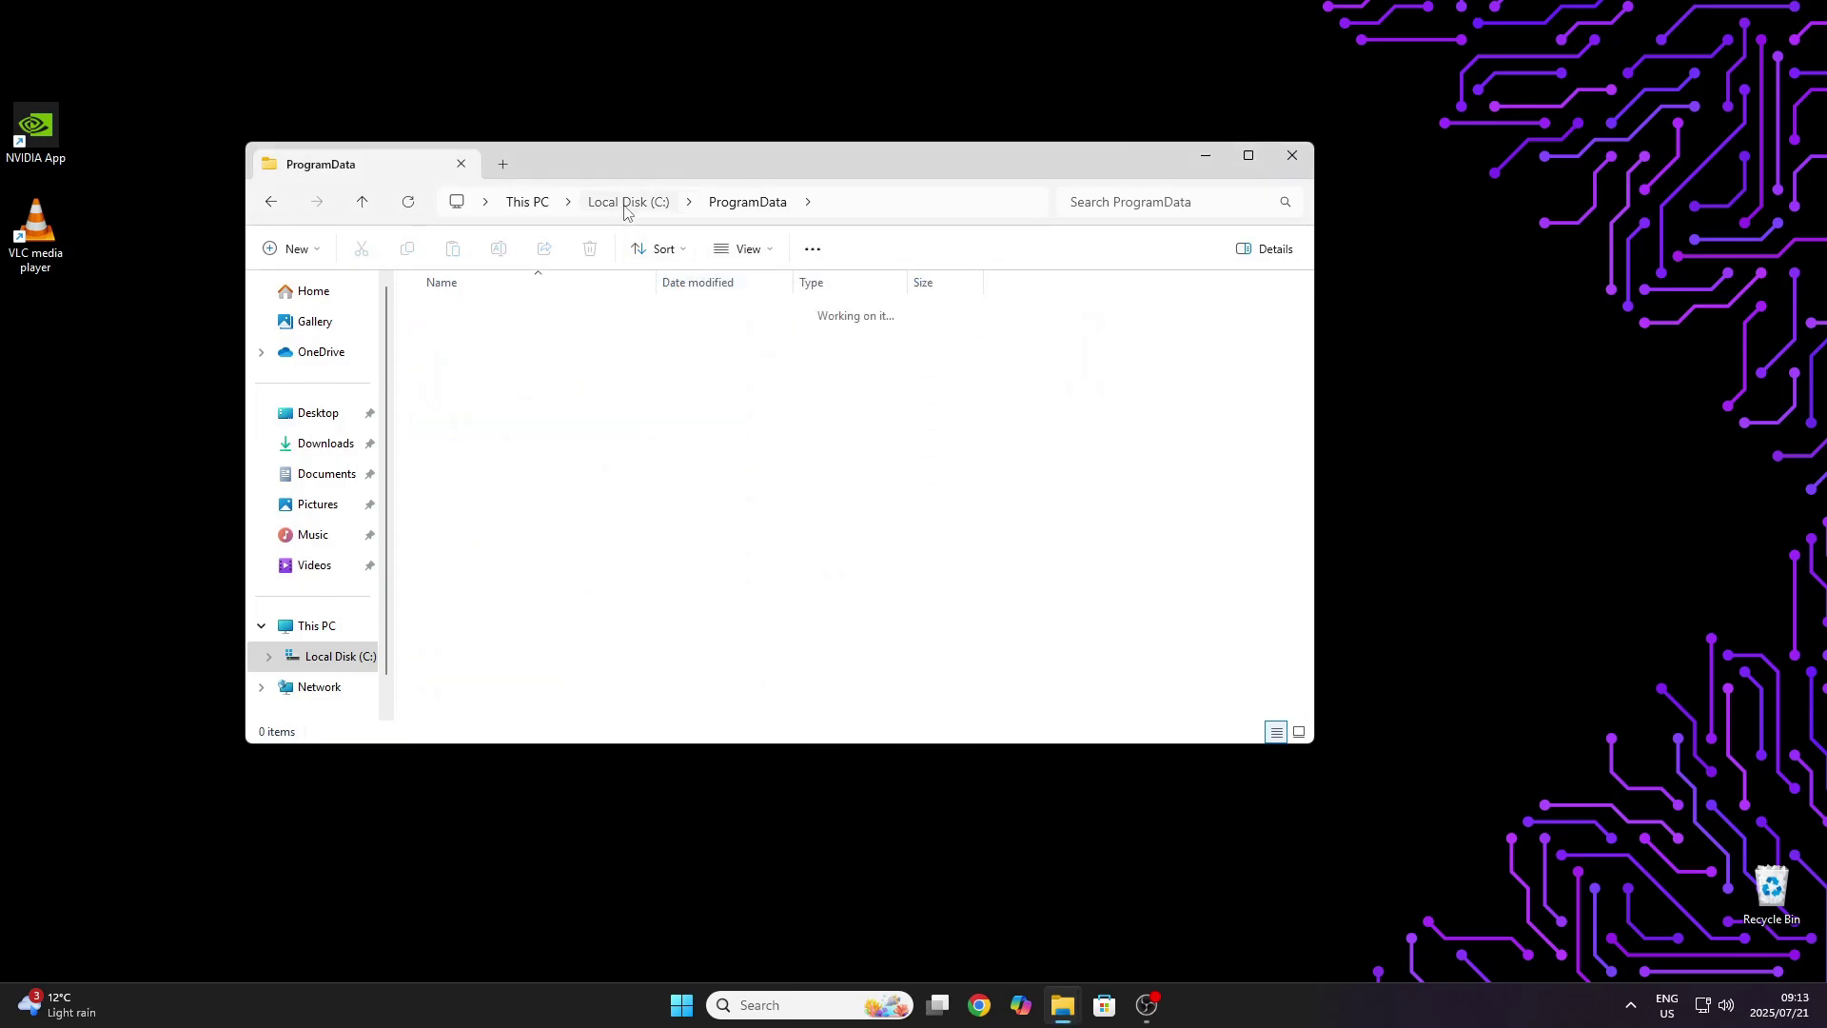
left_click(529, 560)
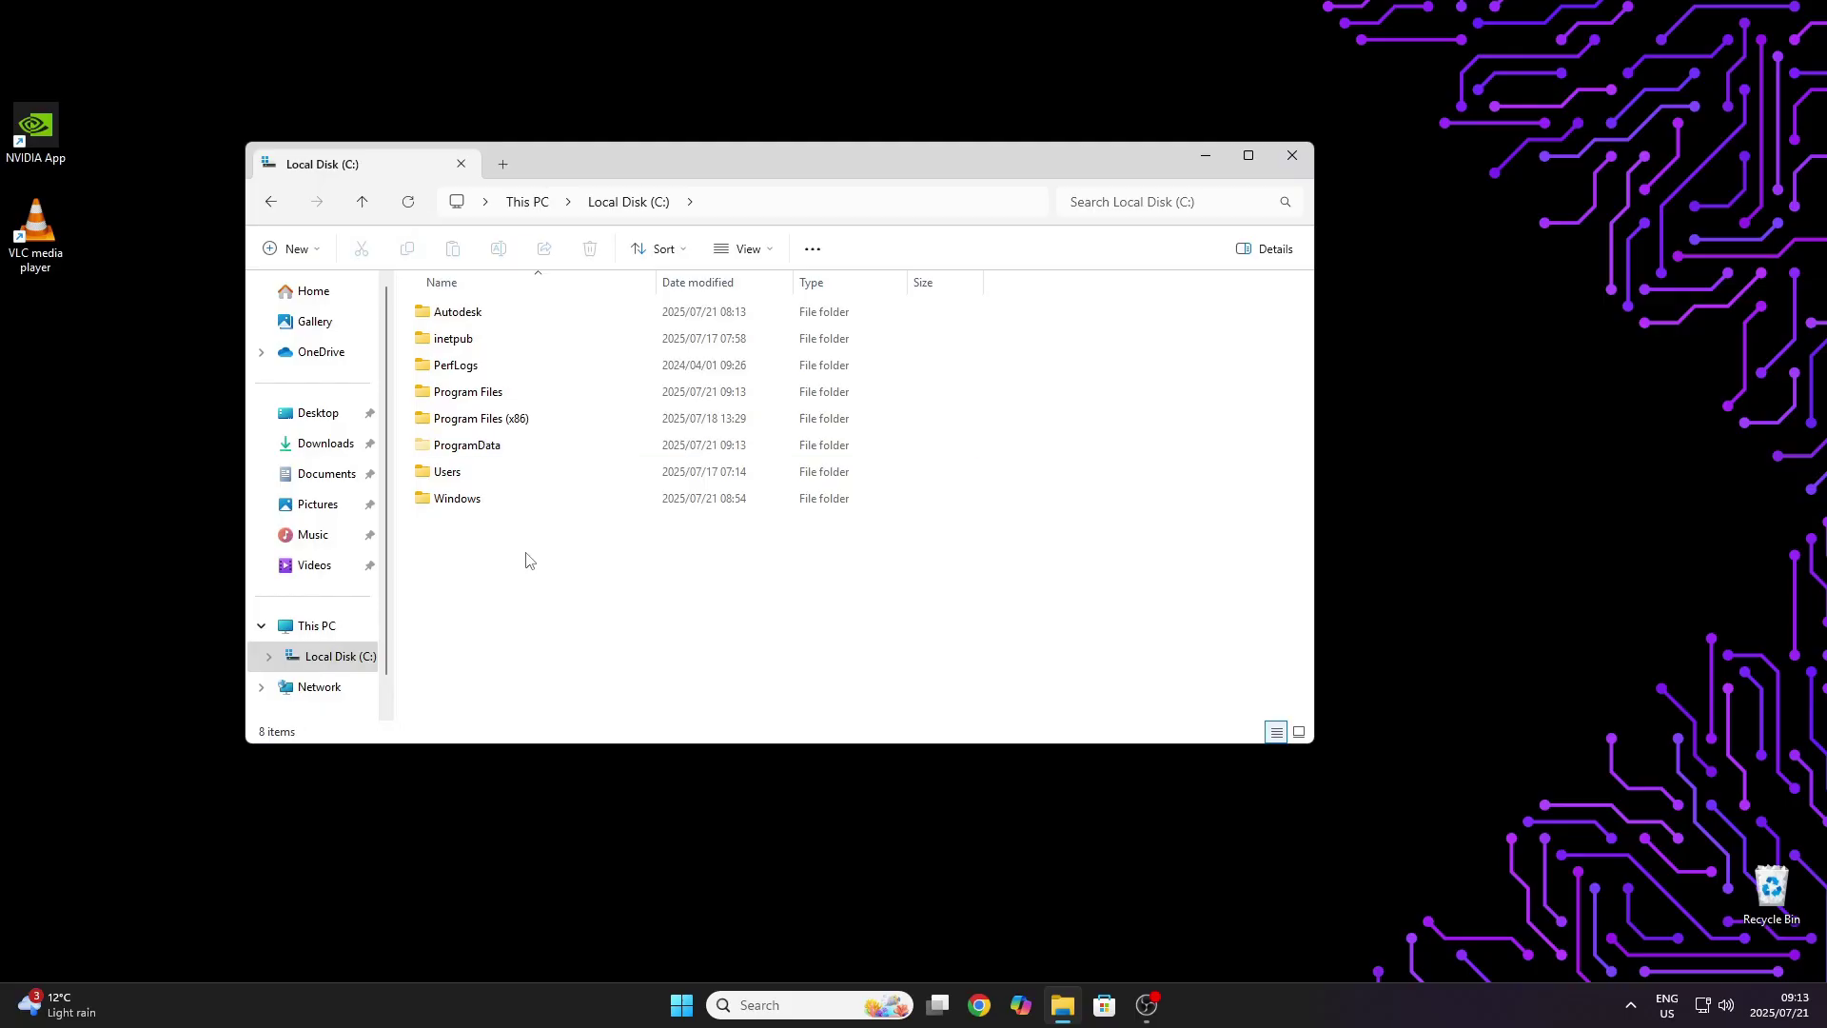
double_click(487, 480)
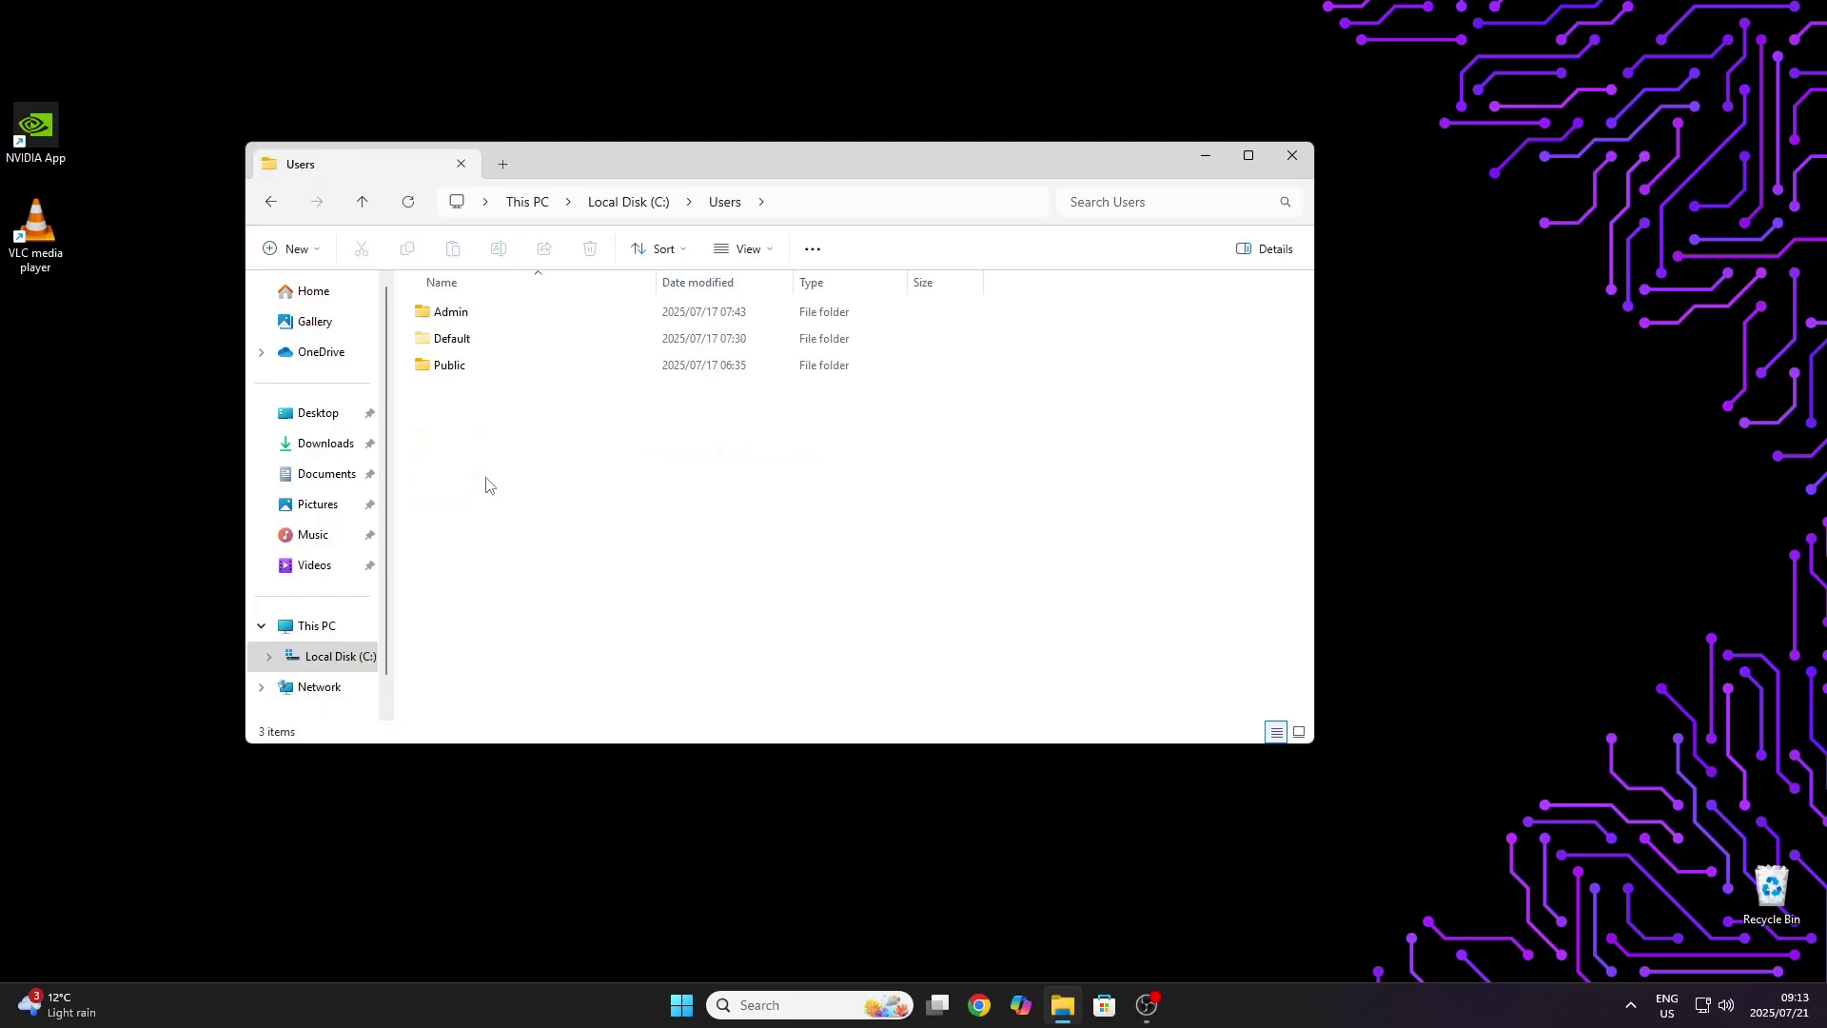
double_click(491, 321)
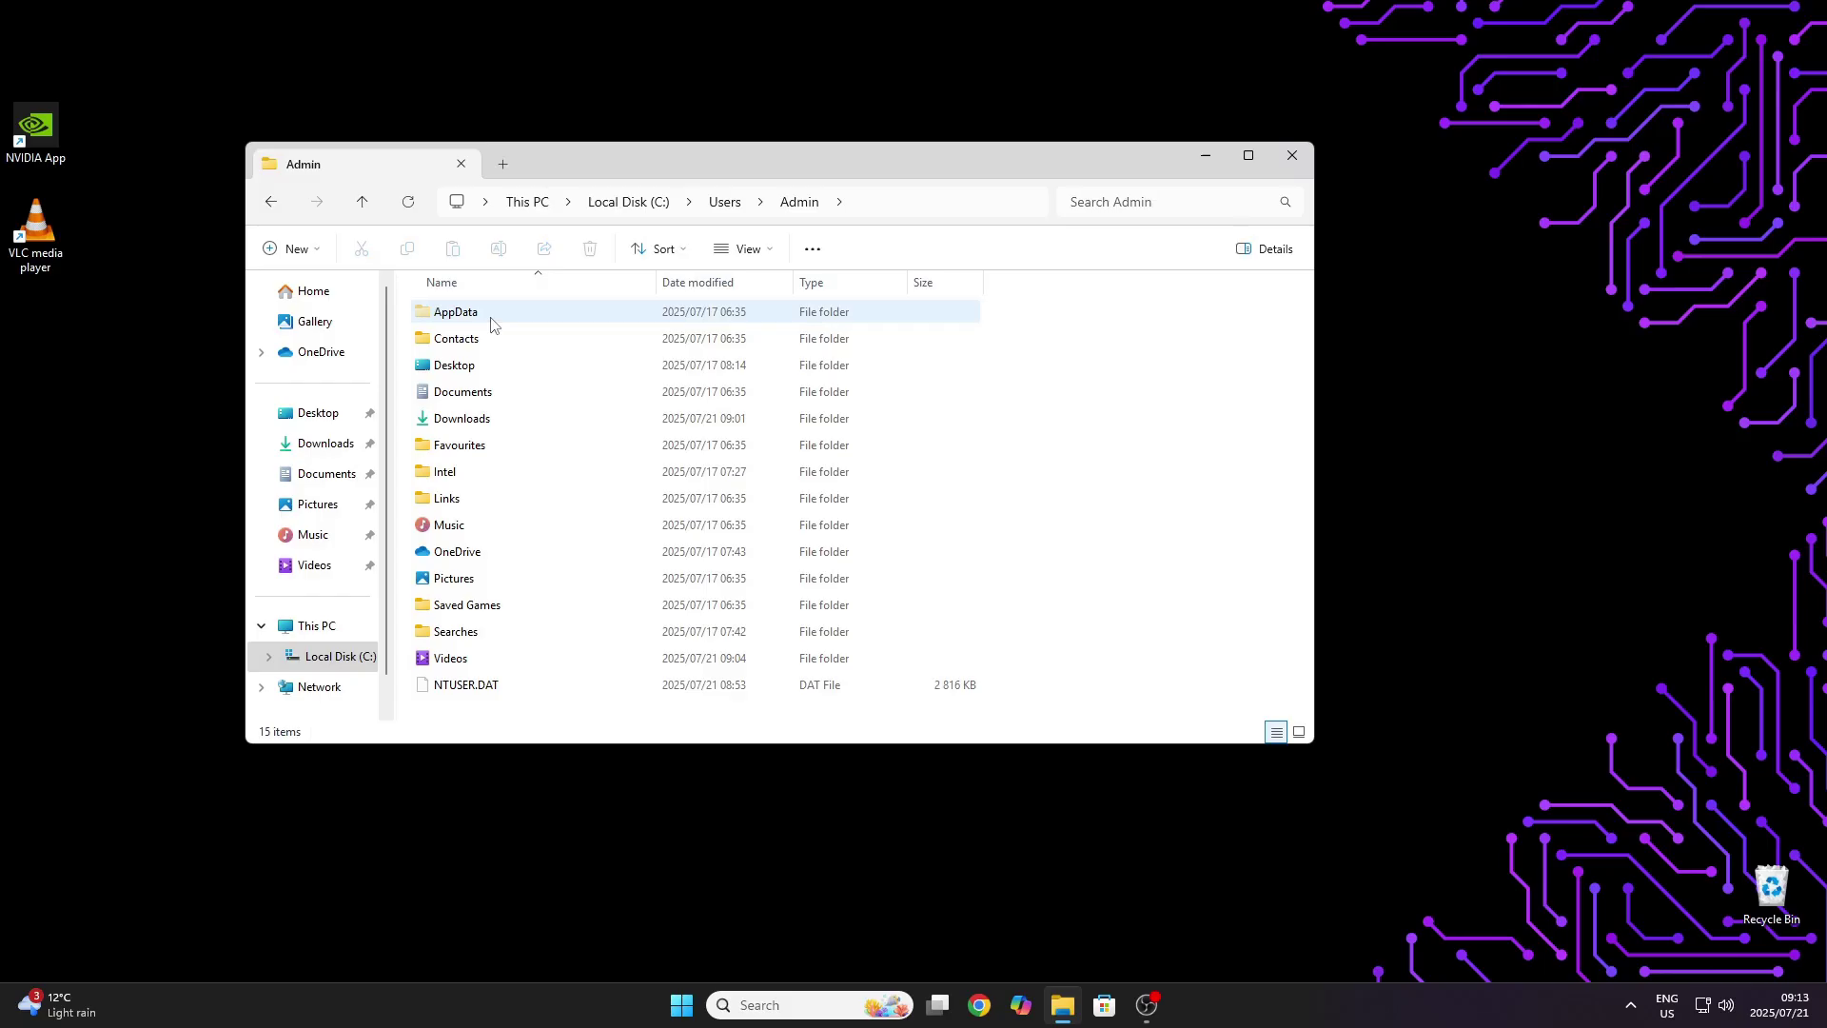
double_click(491, 320)
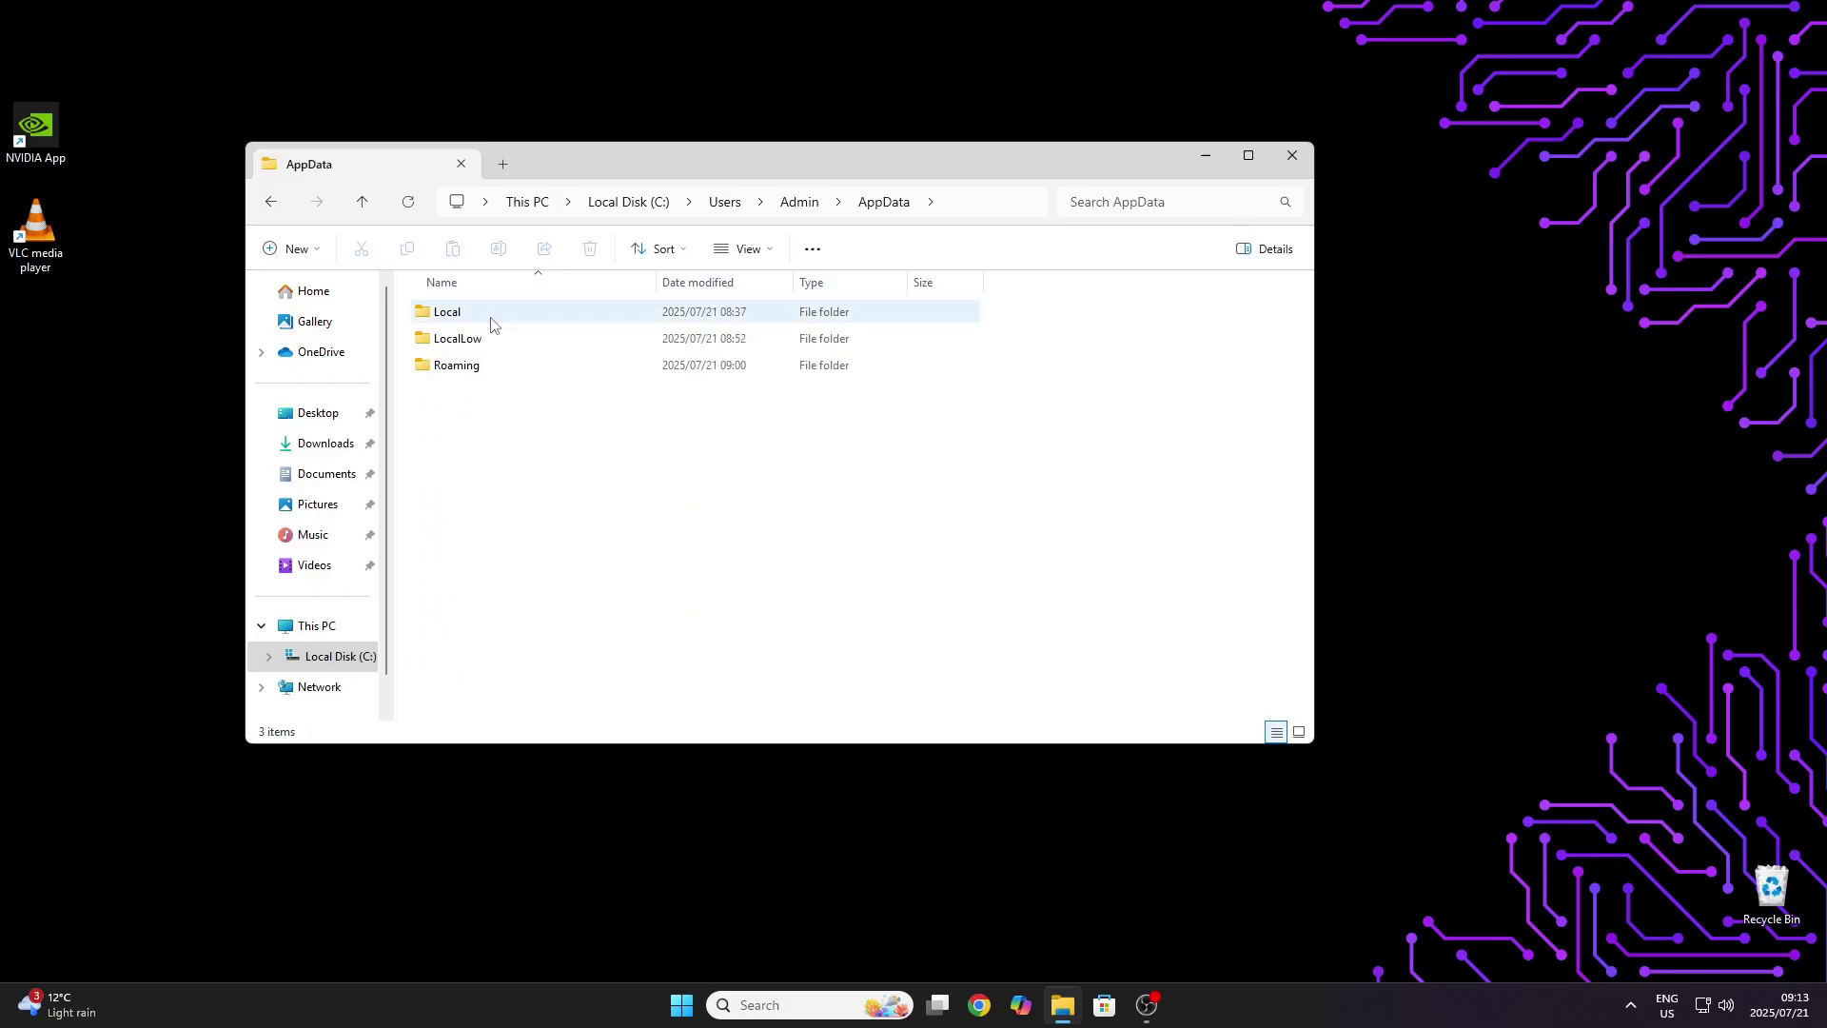
double_click(494, 324)
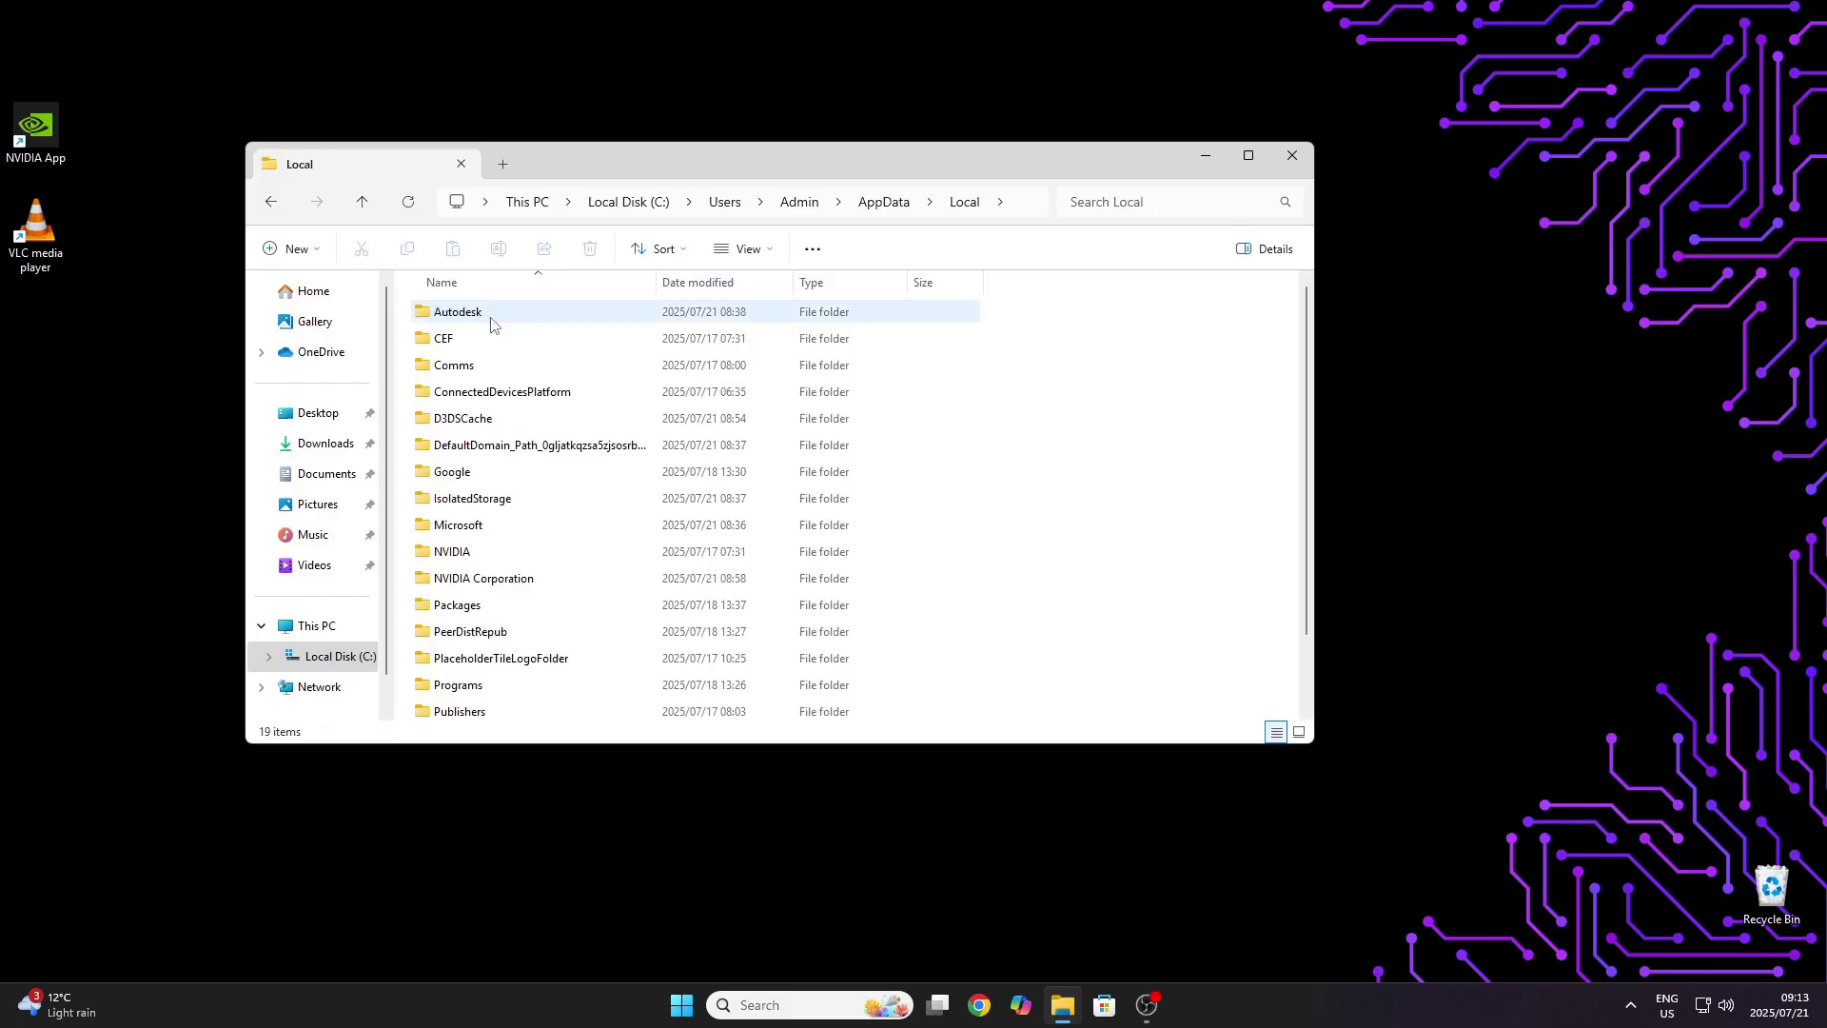
left_click(482, 321)
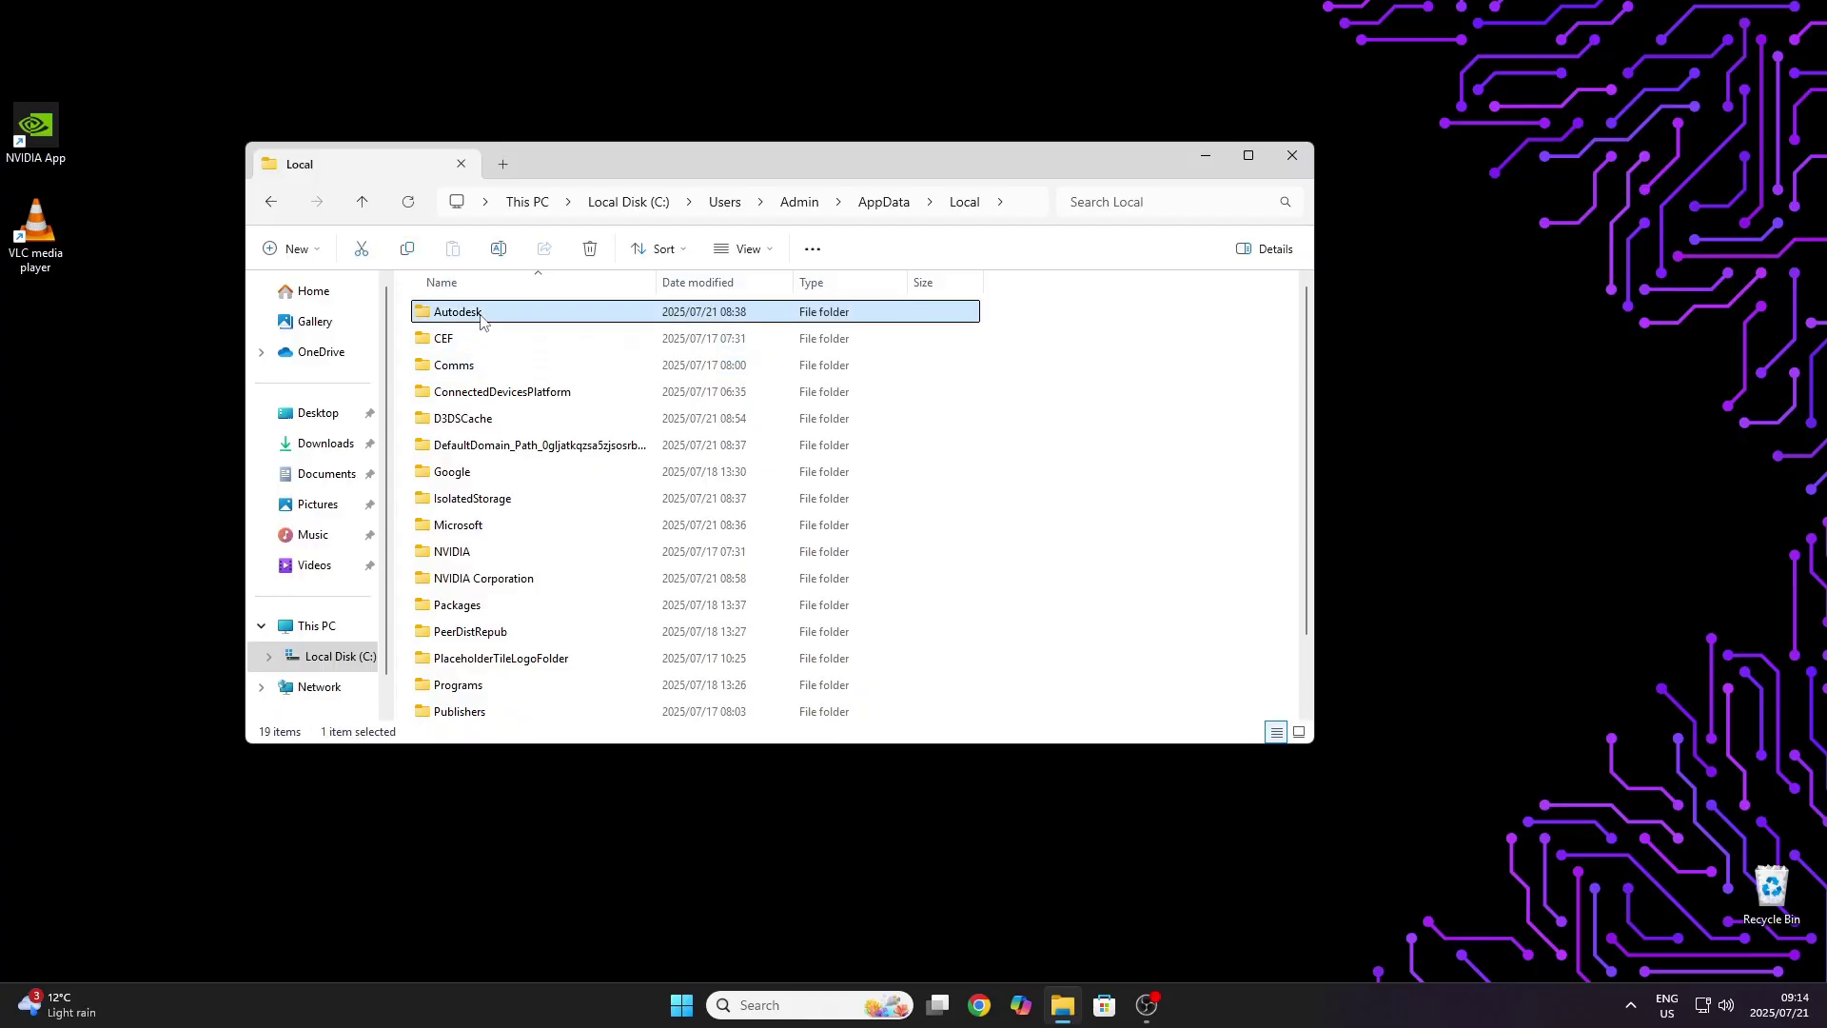
right_click(482, 321)
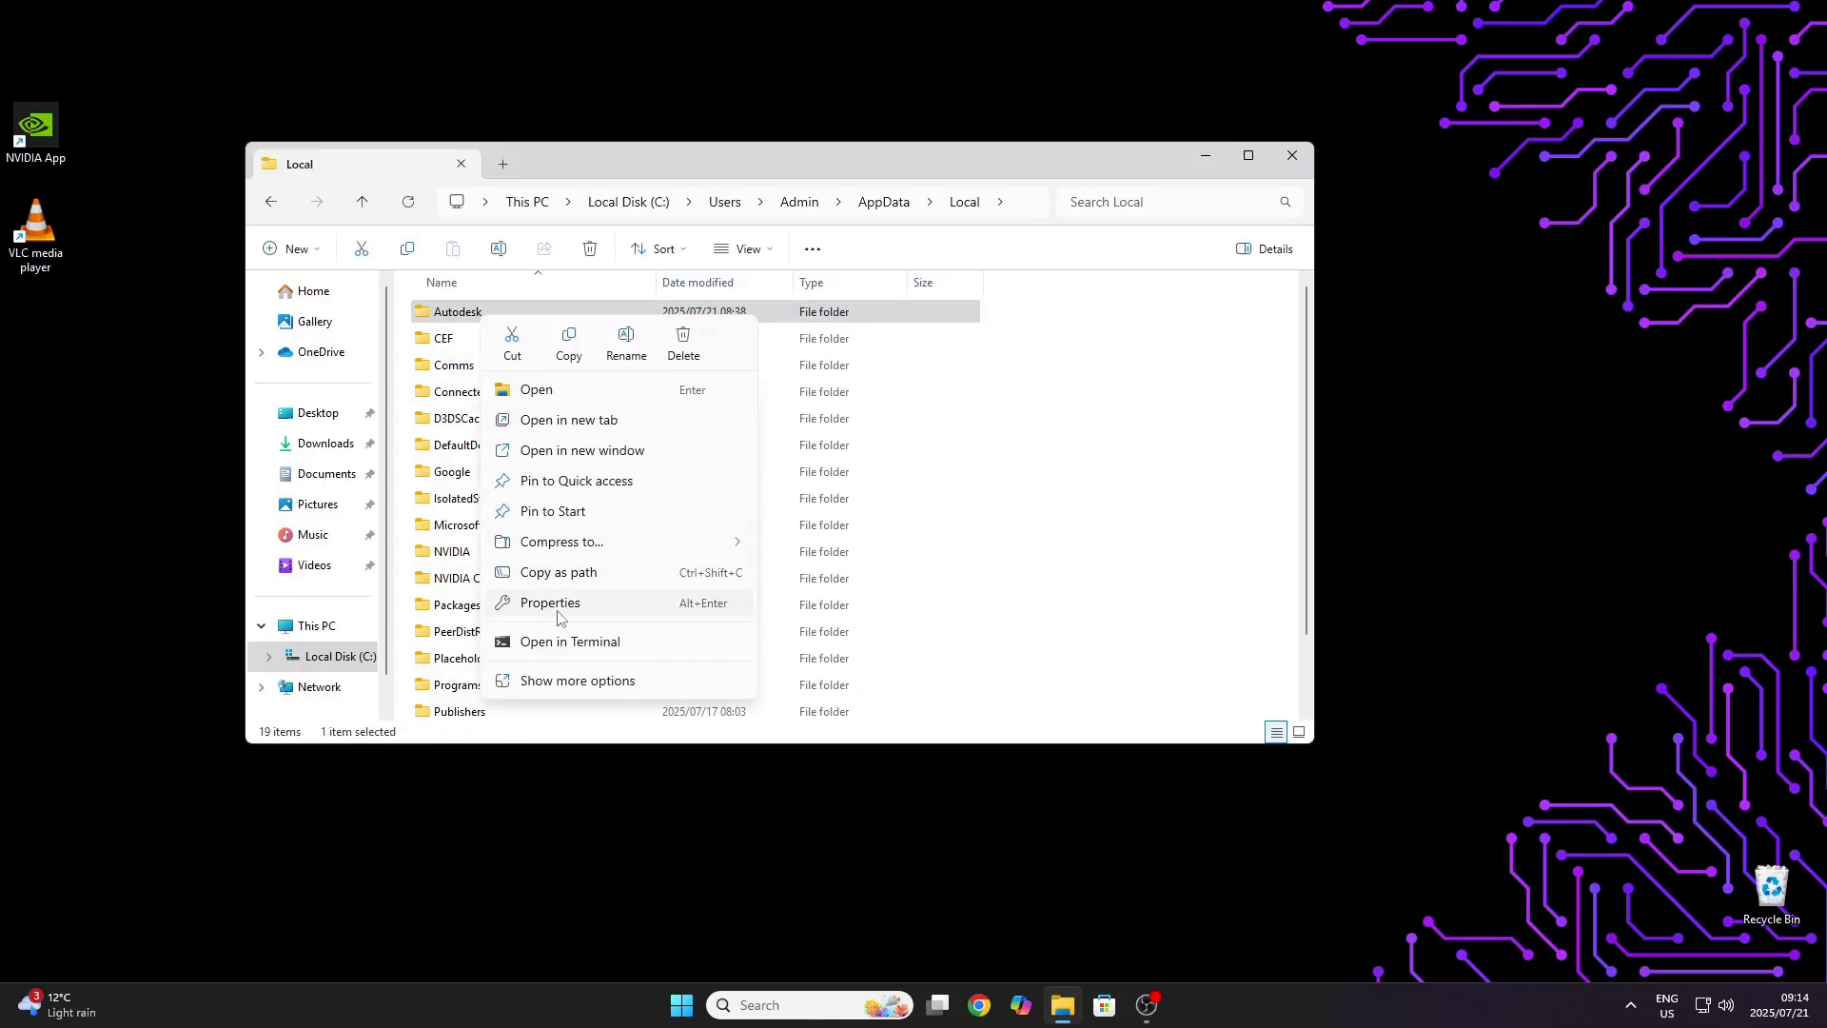
left_click(683, 342)
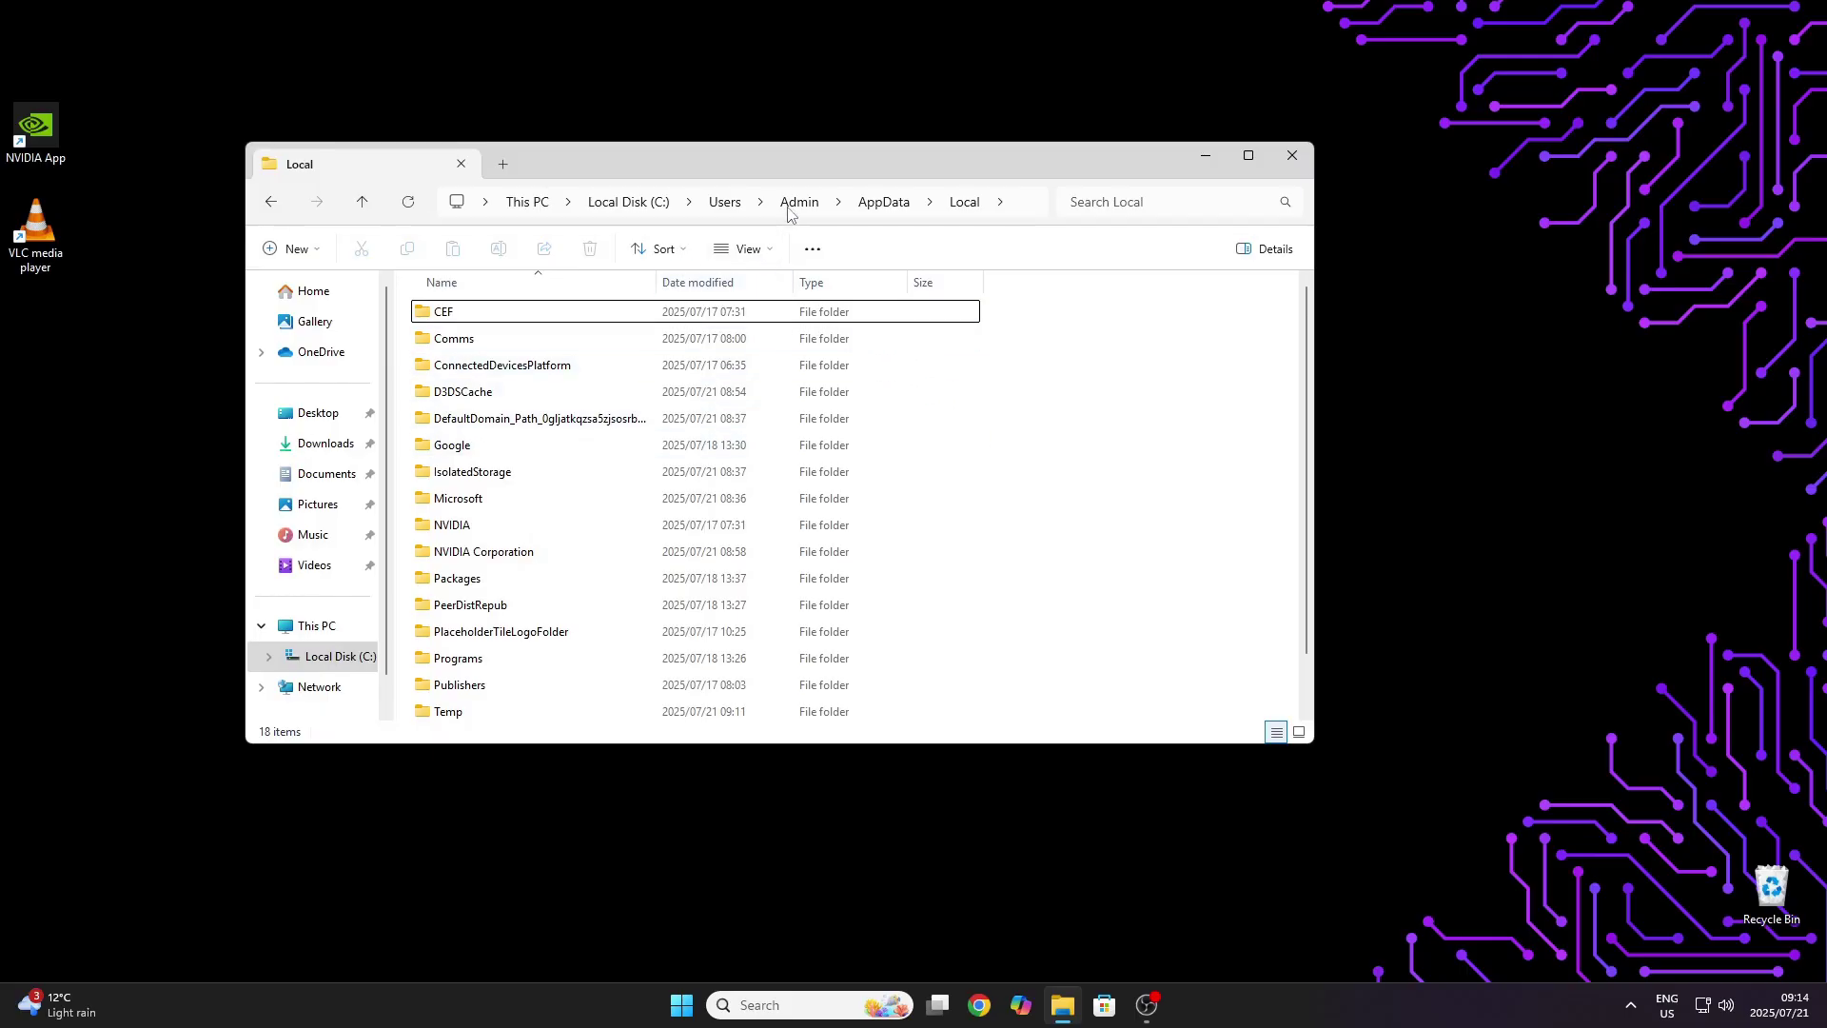
- Delete the Autodesk folder from the Admin user's AppData\Roaming folder
left_click(874, 202)
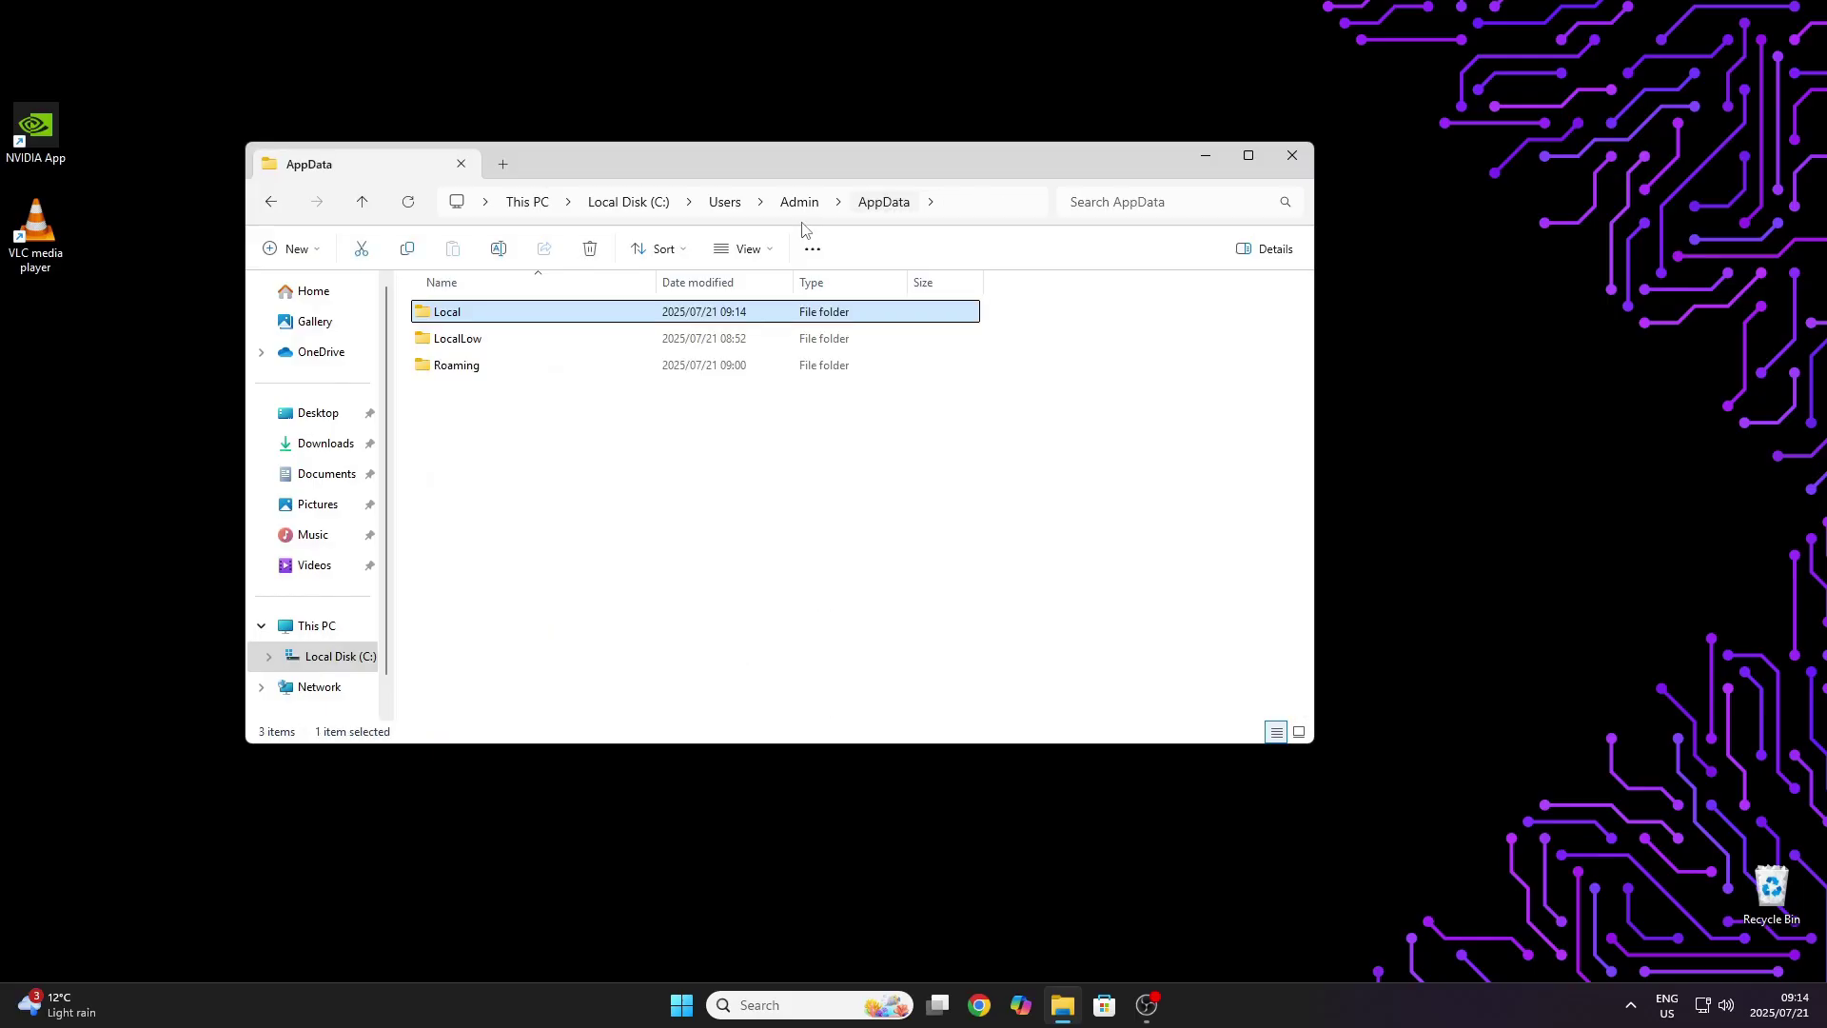
double_click(486, 369)
left_click(478, 339)
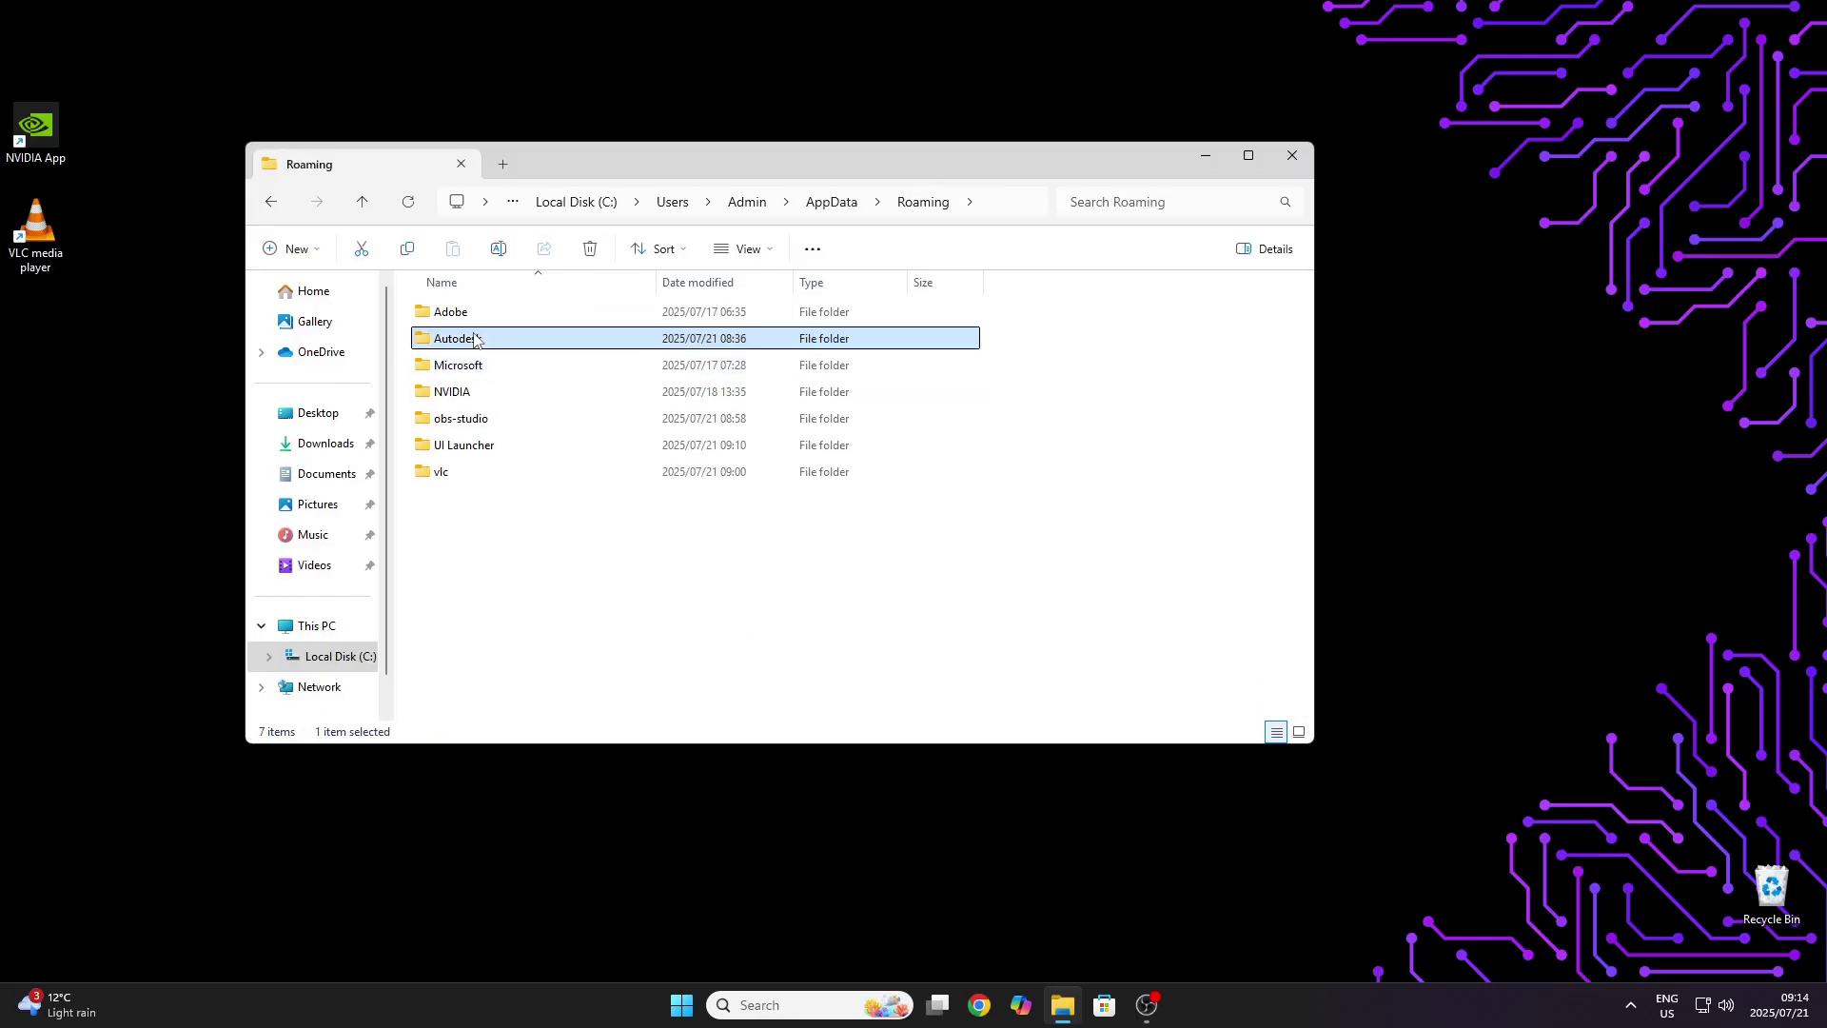
right_click(535, 345)
left_click(750, 367)
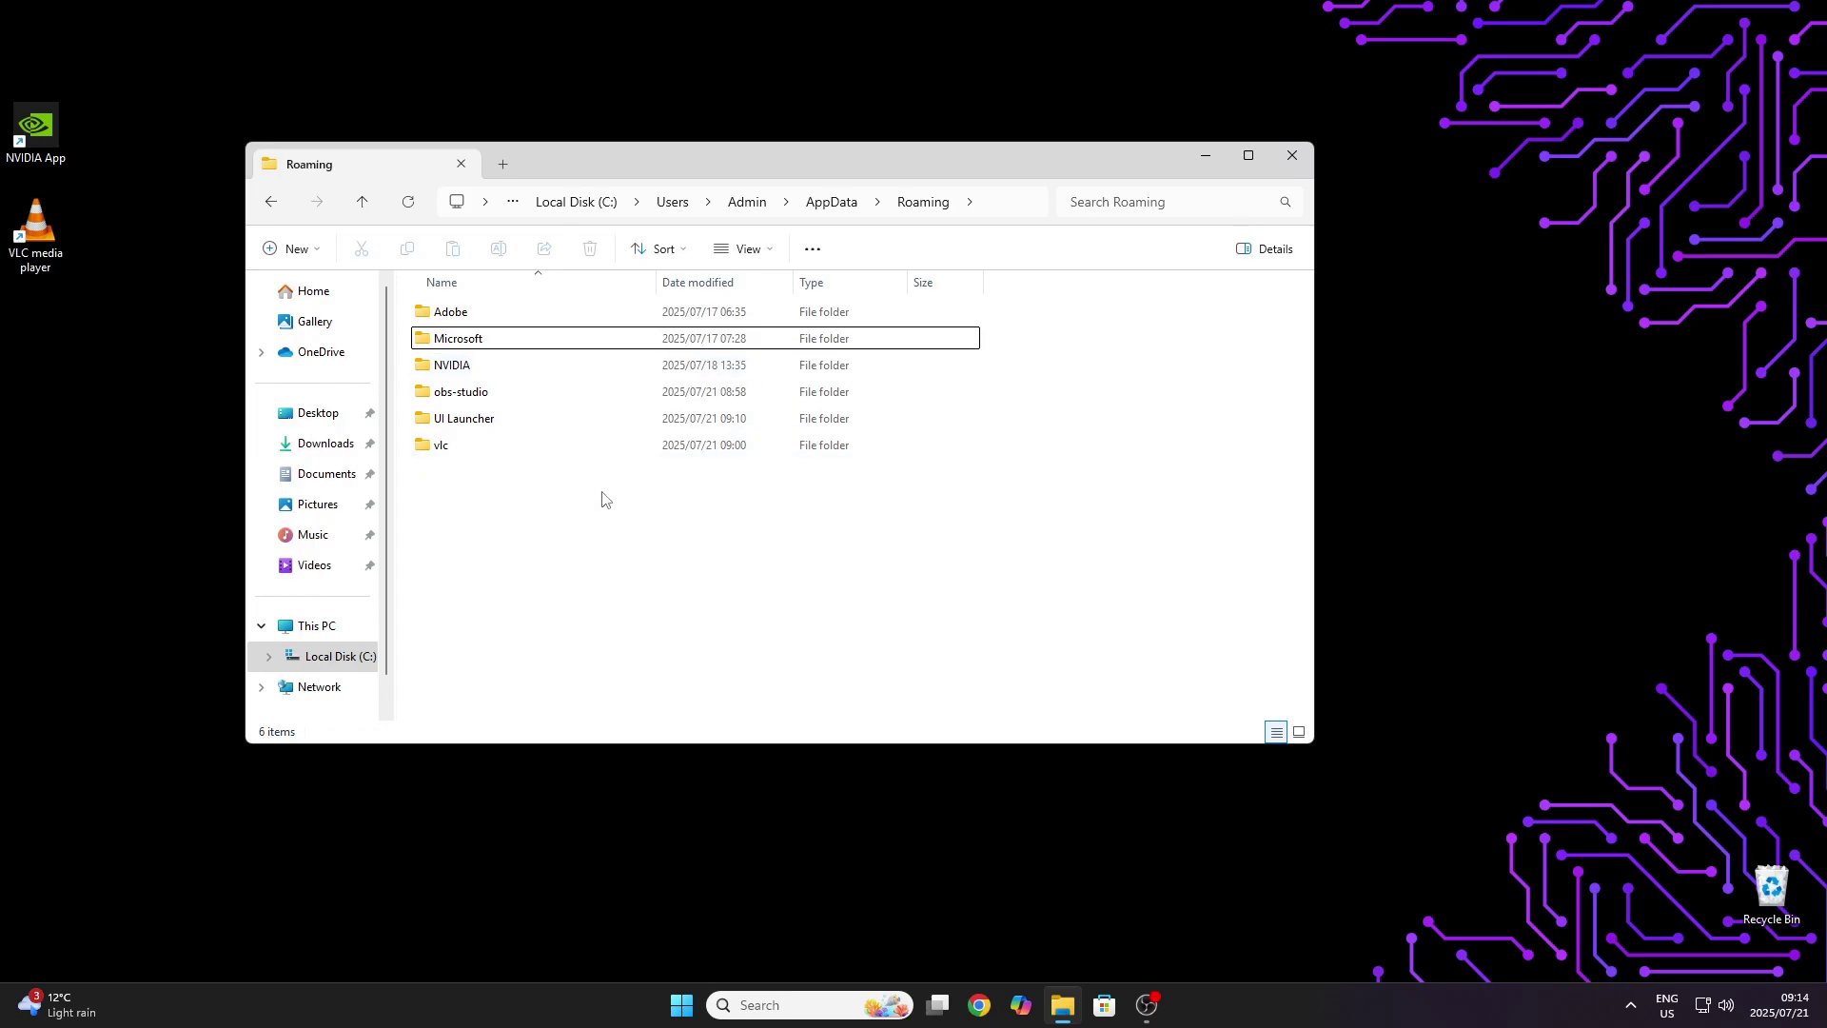
- Delete everything in AppData\Local\Temp, granting administrator permission for all items and skipping all files in use, and close File Explorer
left_click(826, 207)
double_click(552, 309)
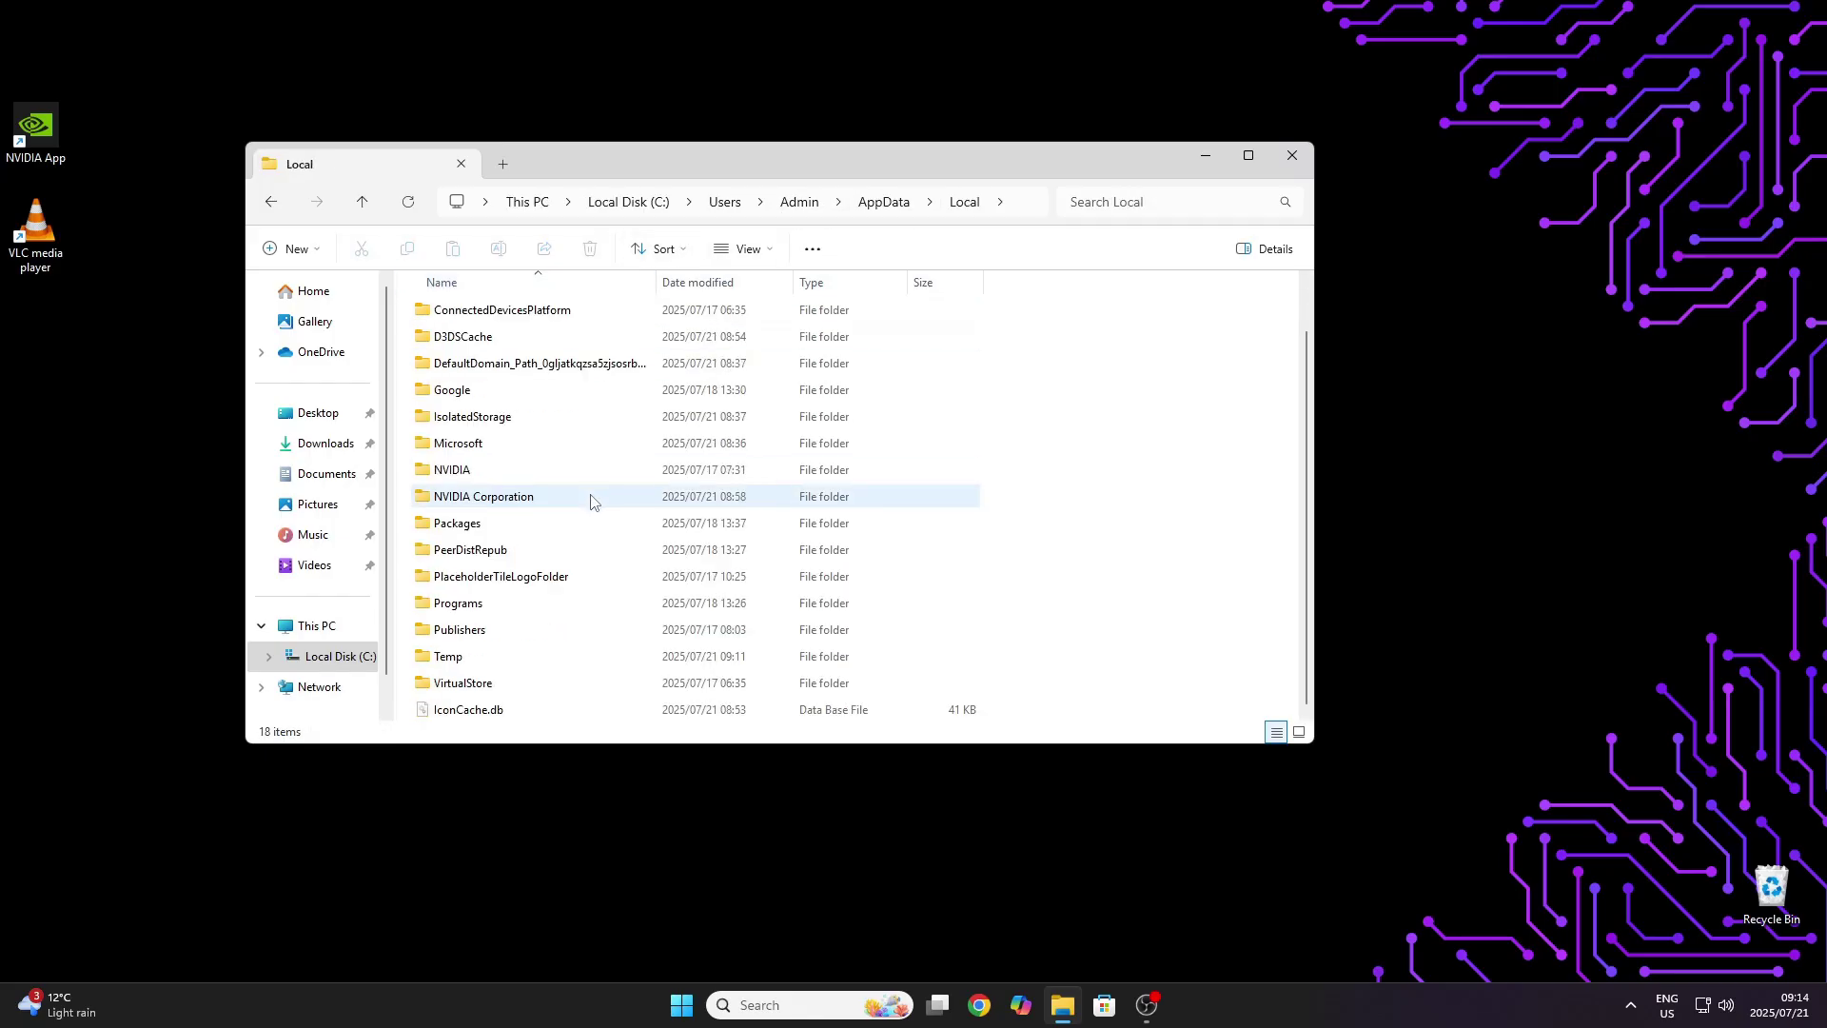
double_click(484, 657)
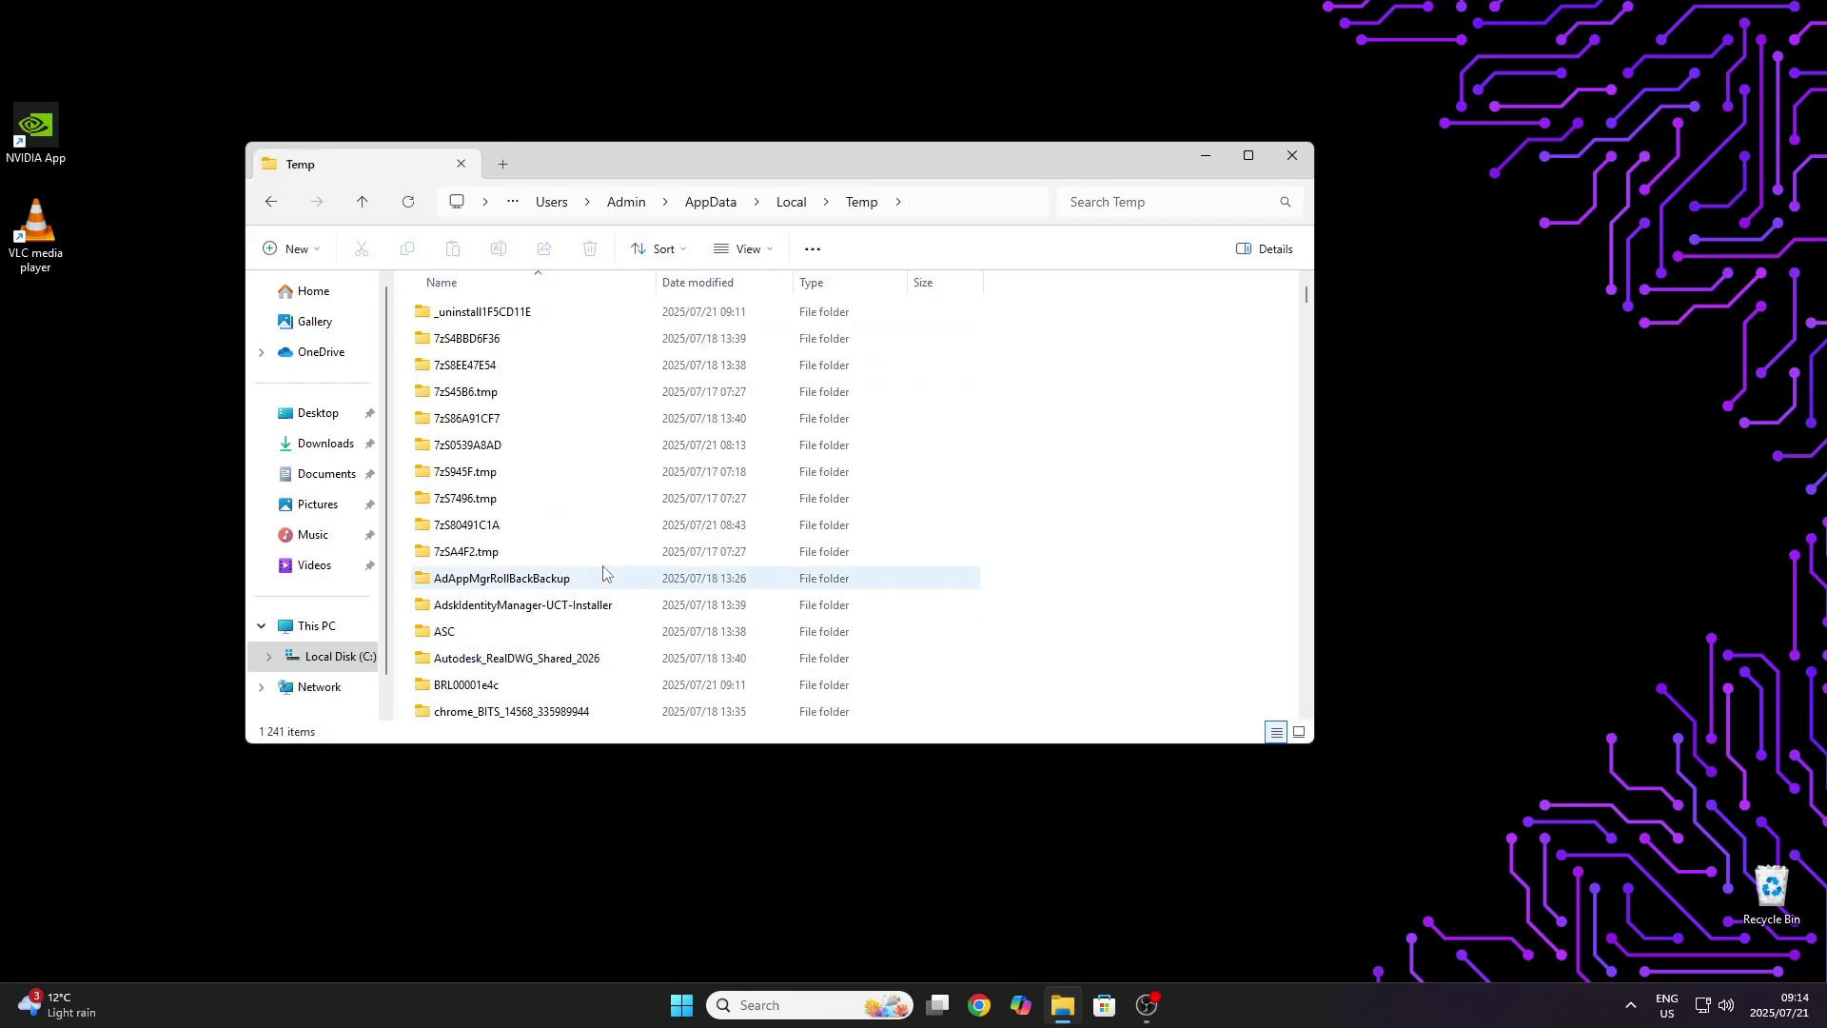
left_click(619, 448)
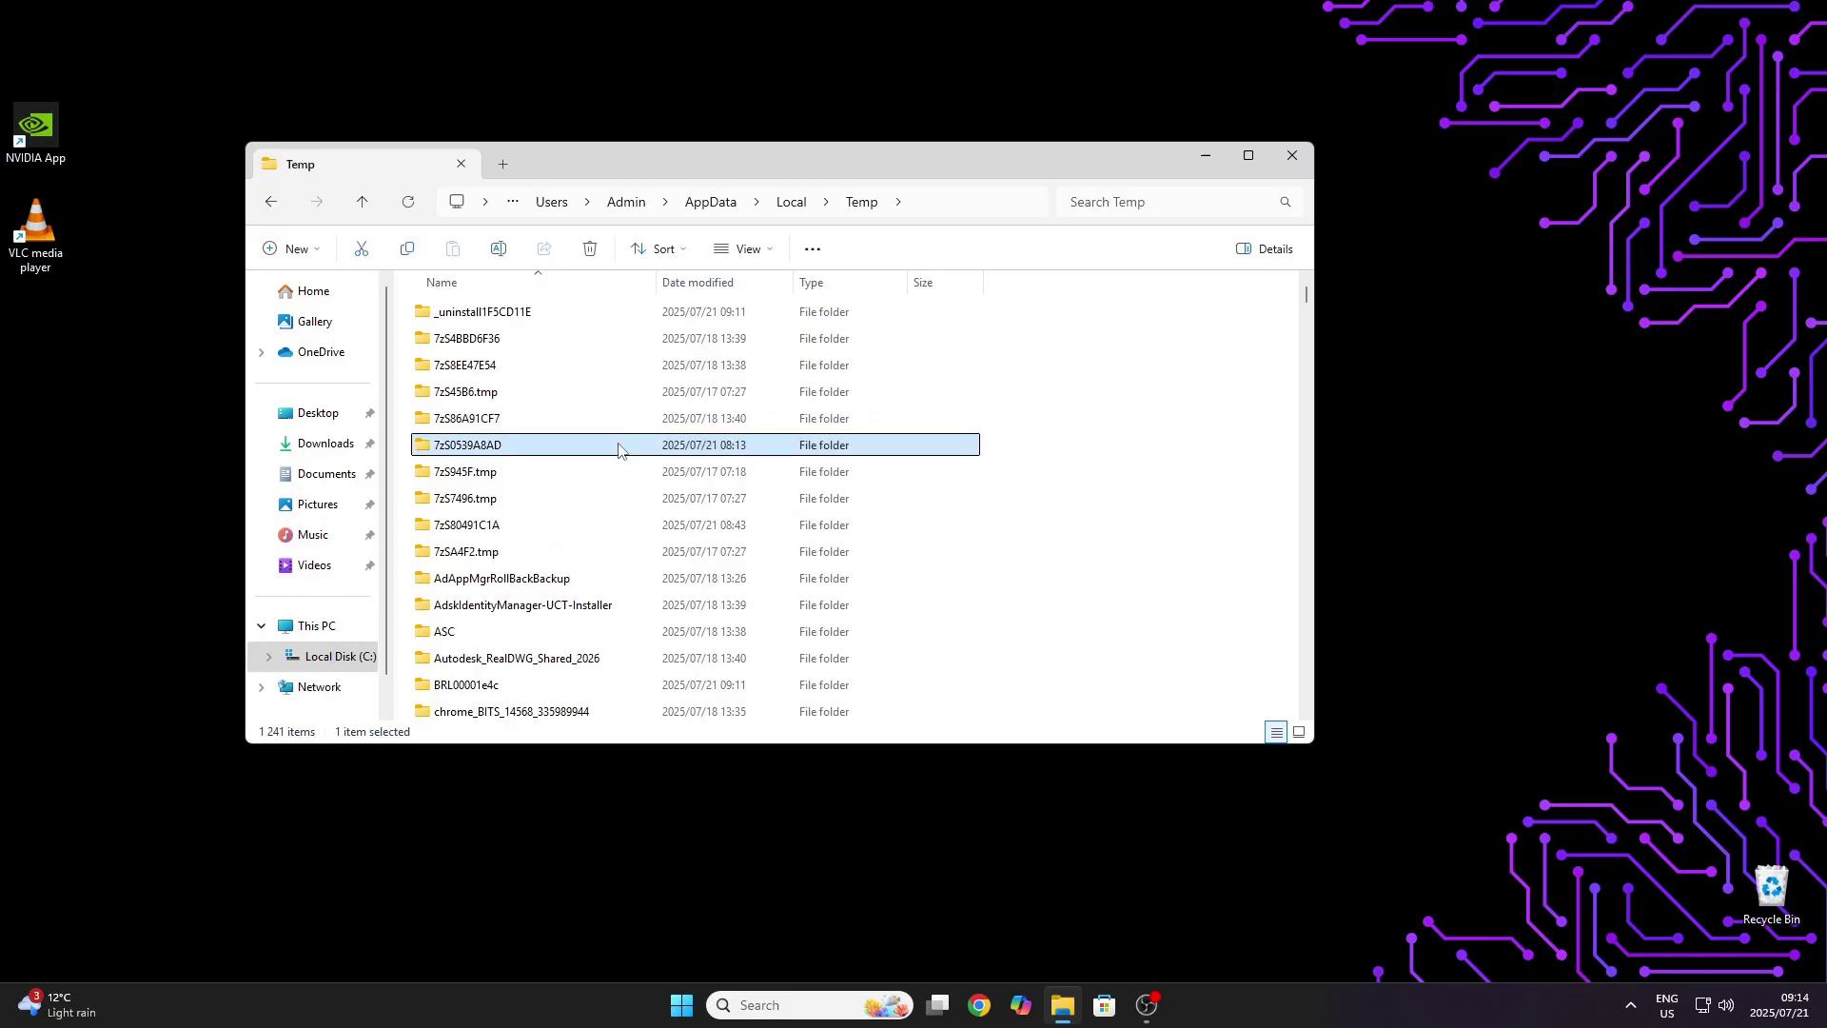
key("ctrl+a")
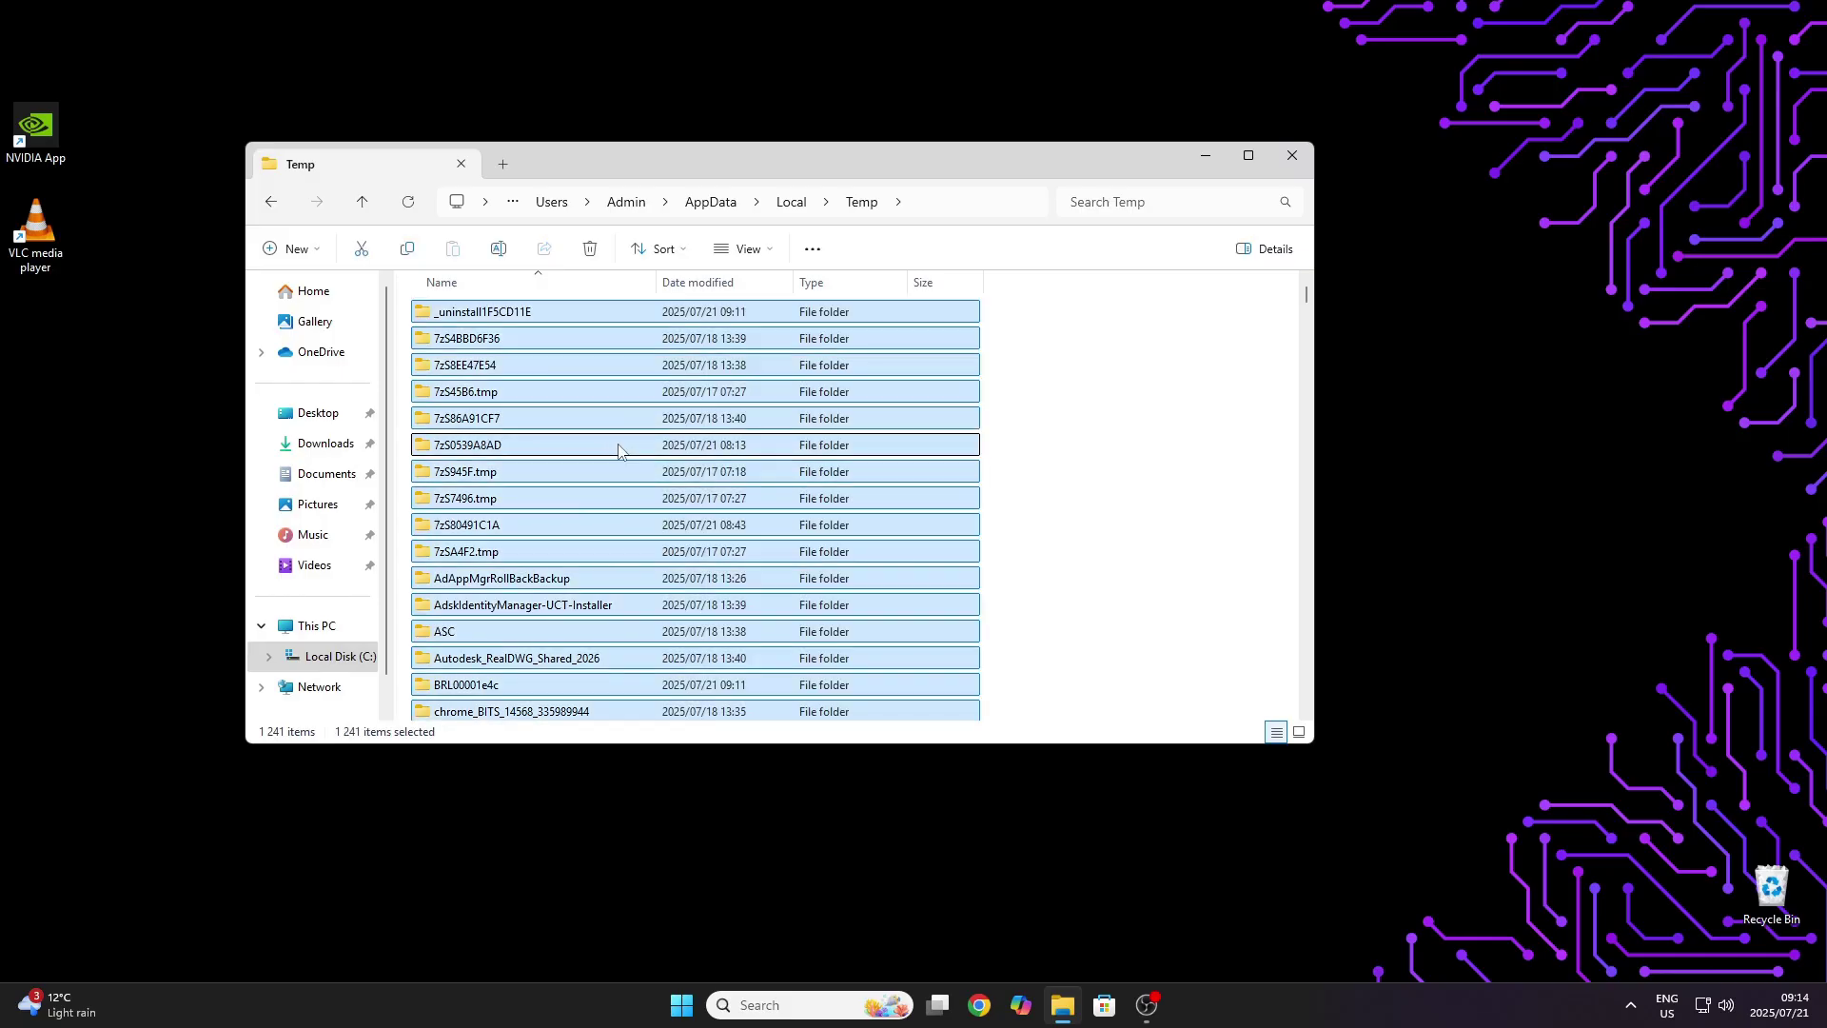
right_click(618, 447)
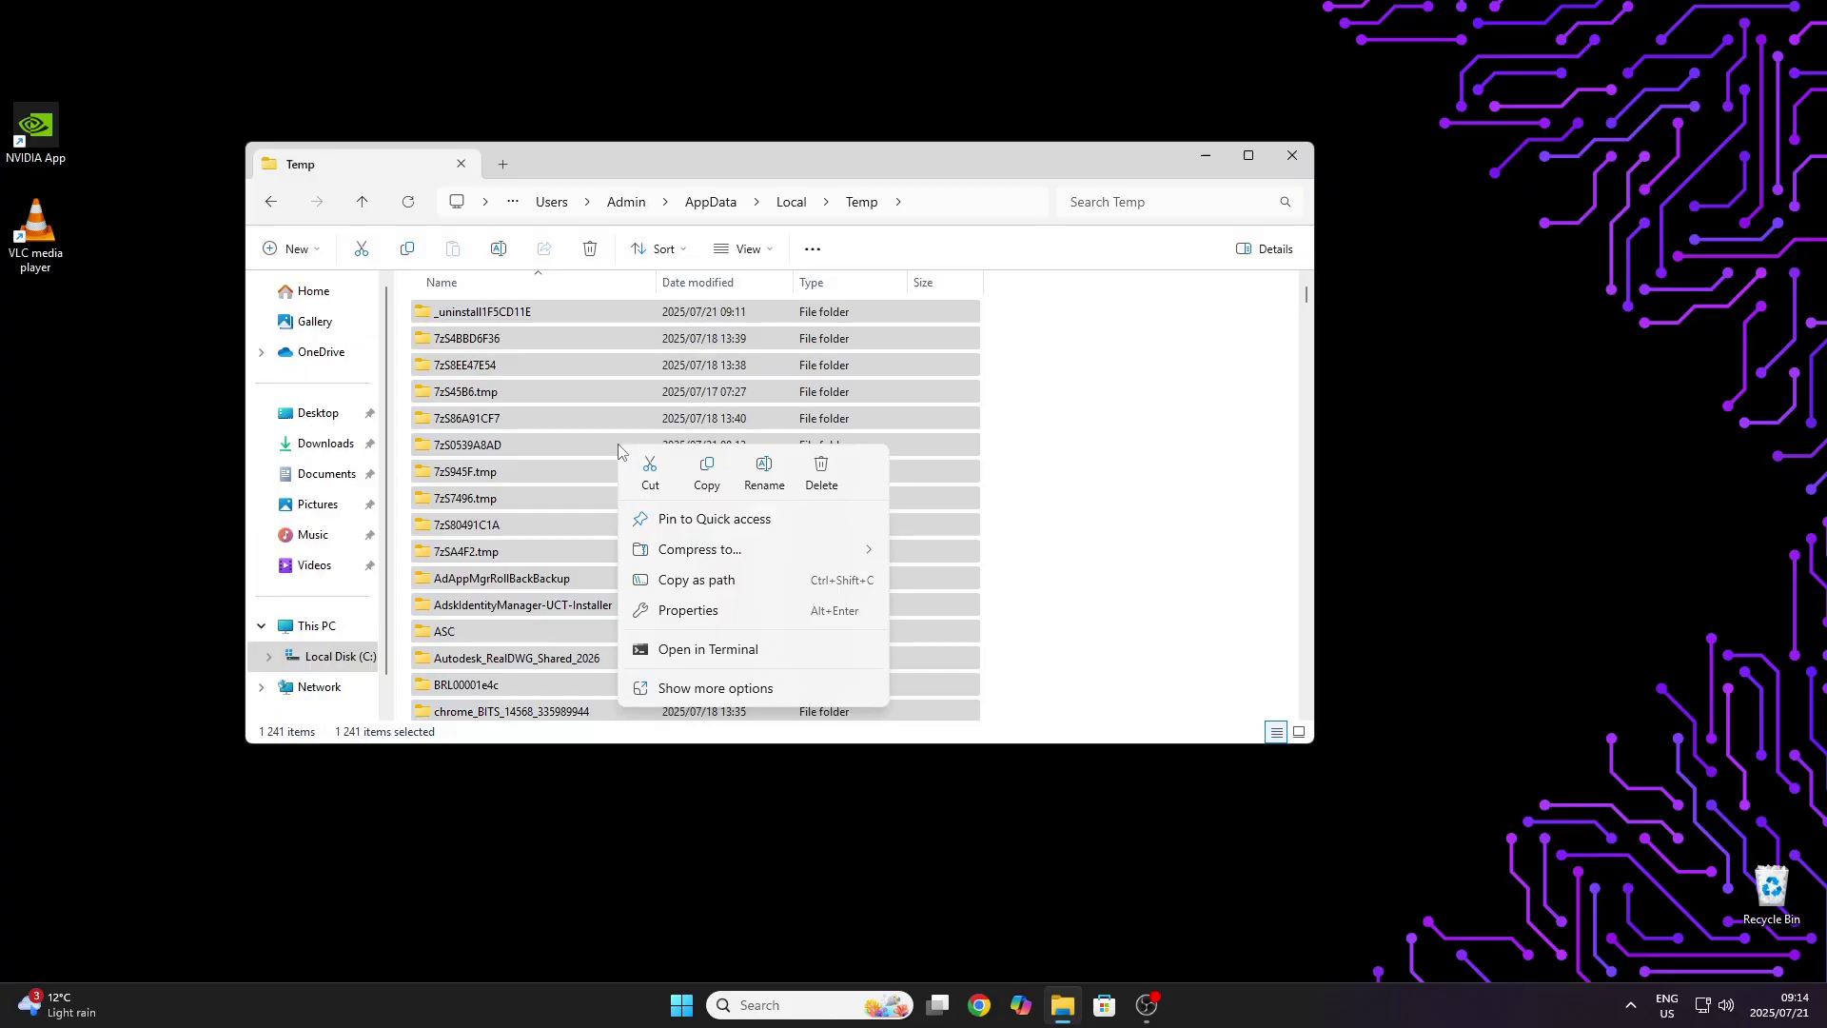
left_click(818, 470)
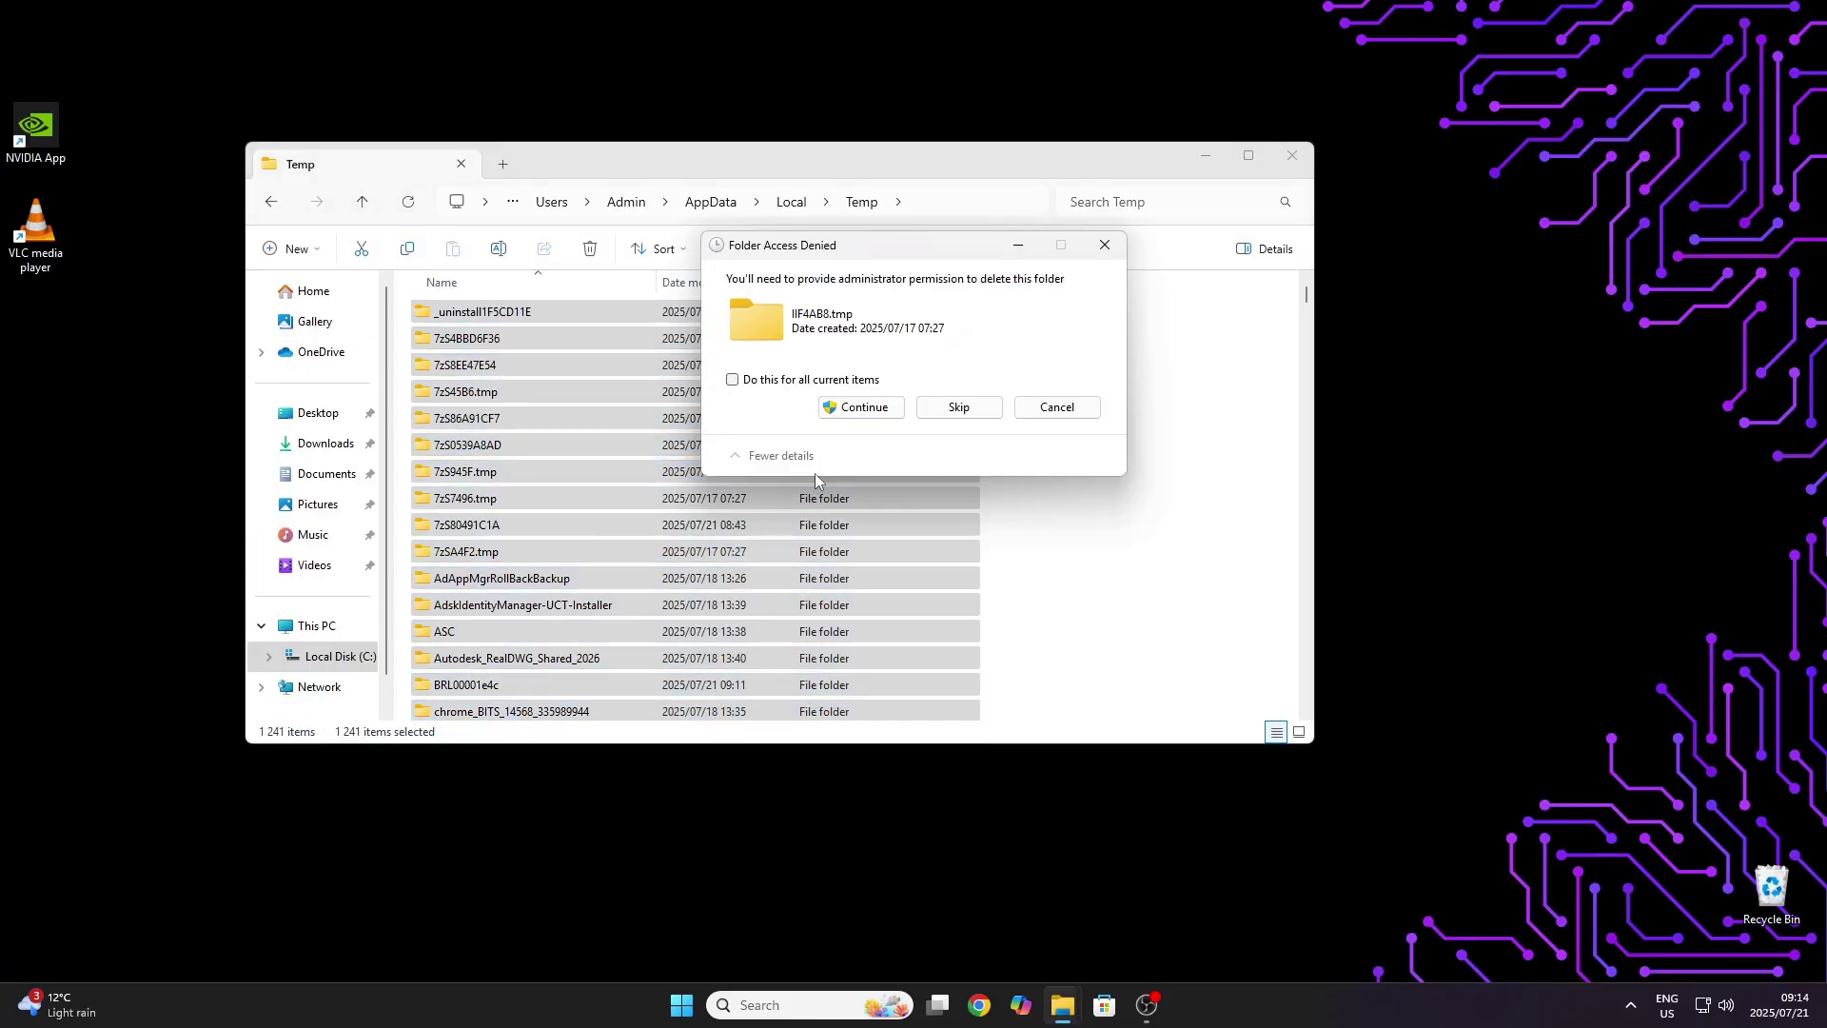
left_click(804, 382)
left_click(837, 407)
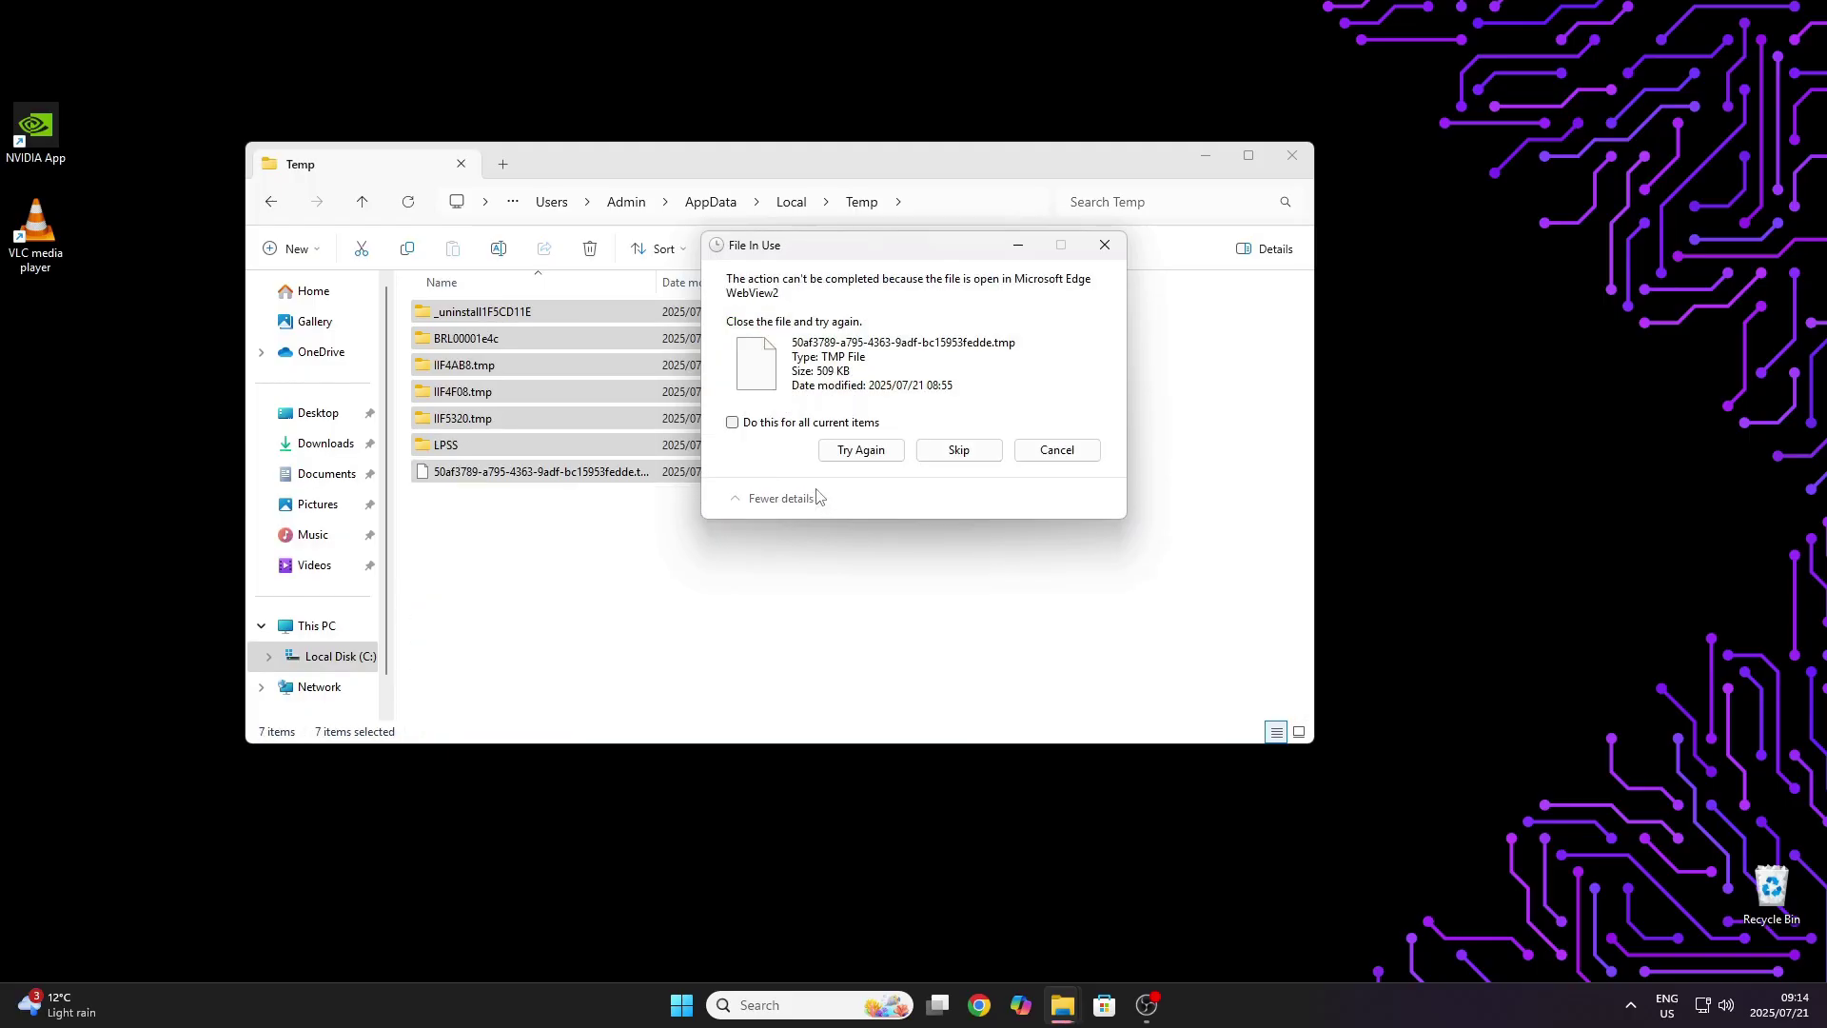
left_click(790, 422)
left_click(956, 450)
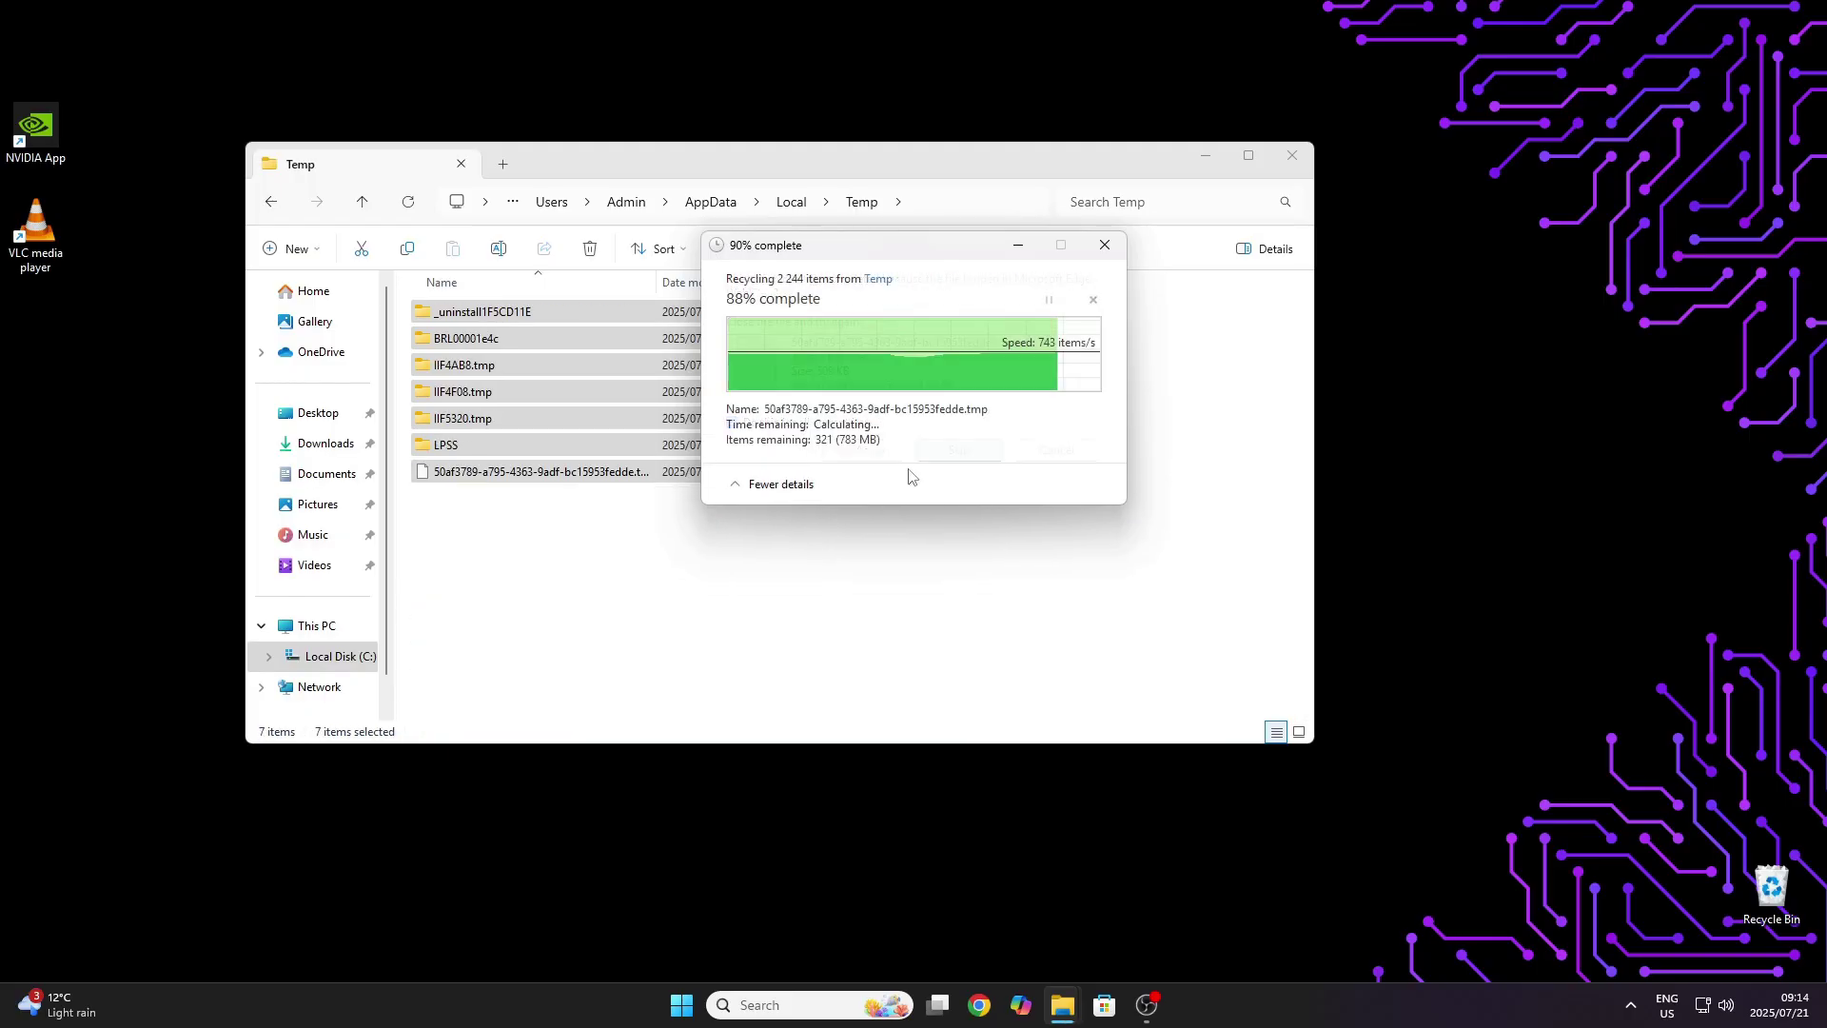
left_click(815, 567)
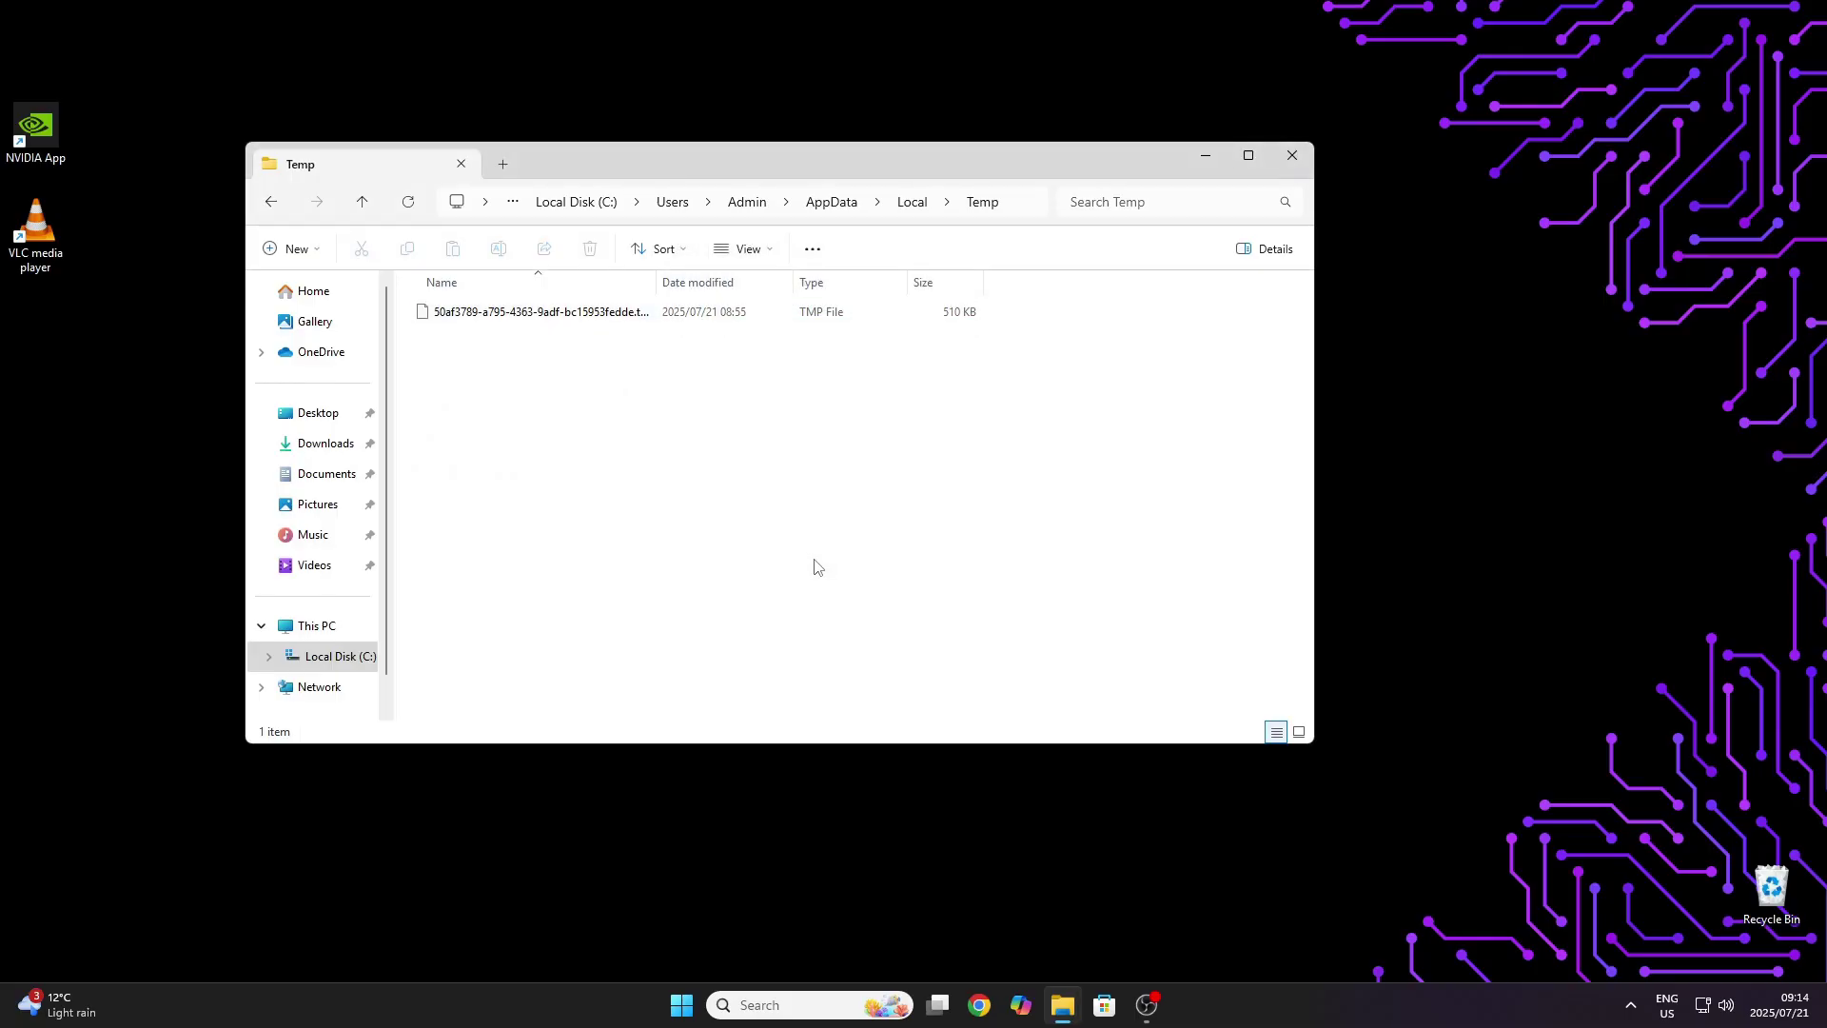
left_click(1292, 155)
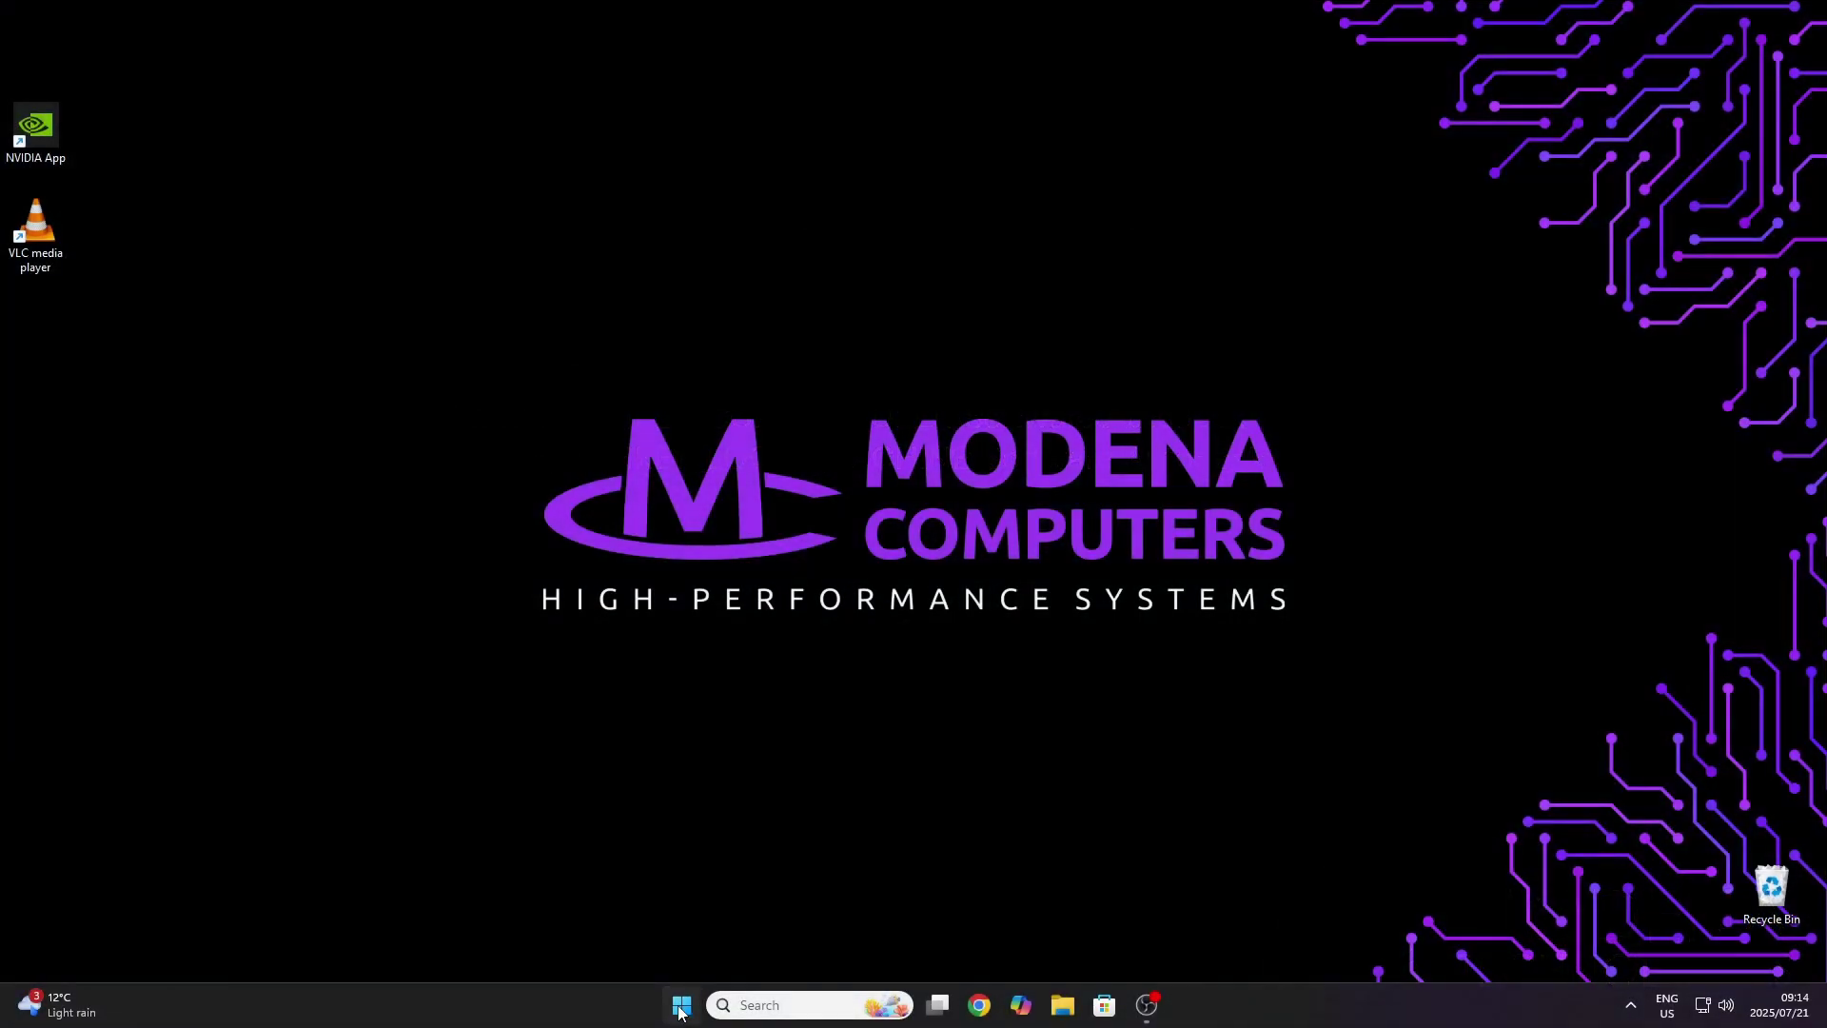
- Open Registry Editor and expand the HKEY_CURRENT_USER key
left_click(681, 1006)
type("reg")
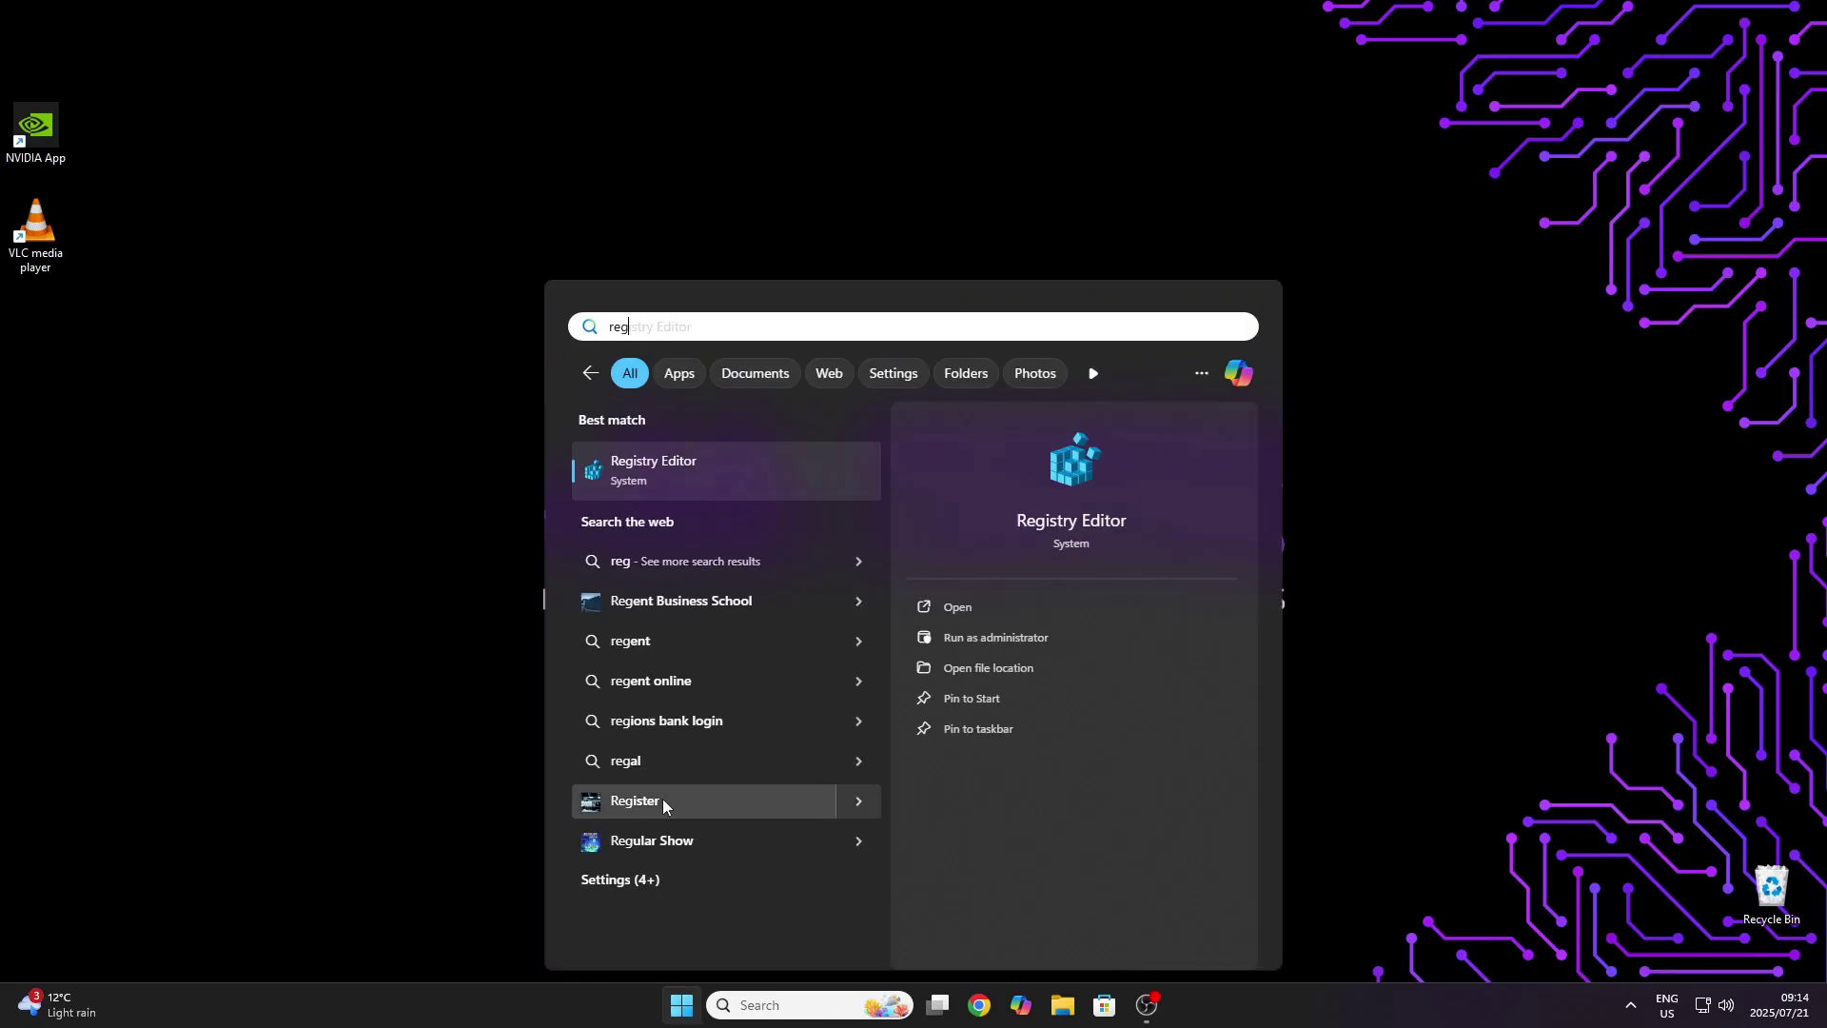
left_click(713, 487)
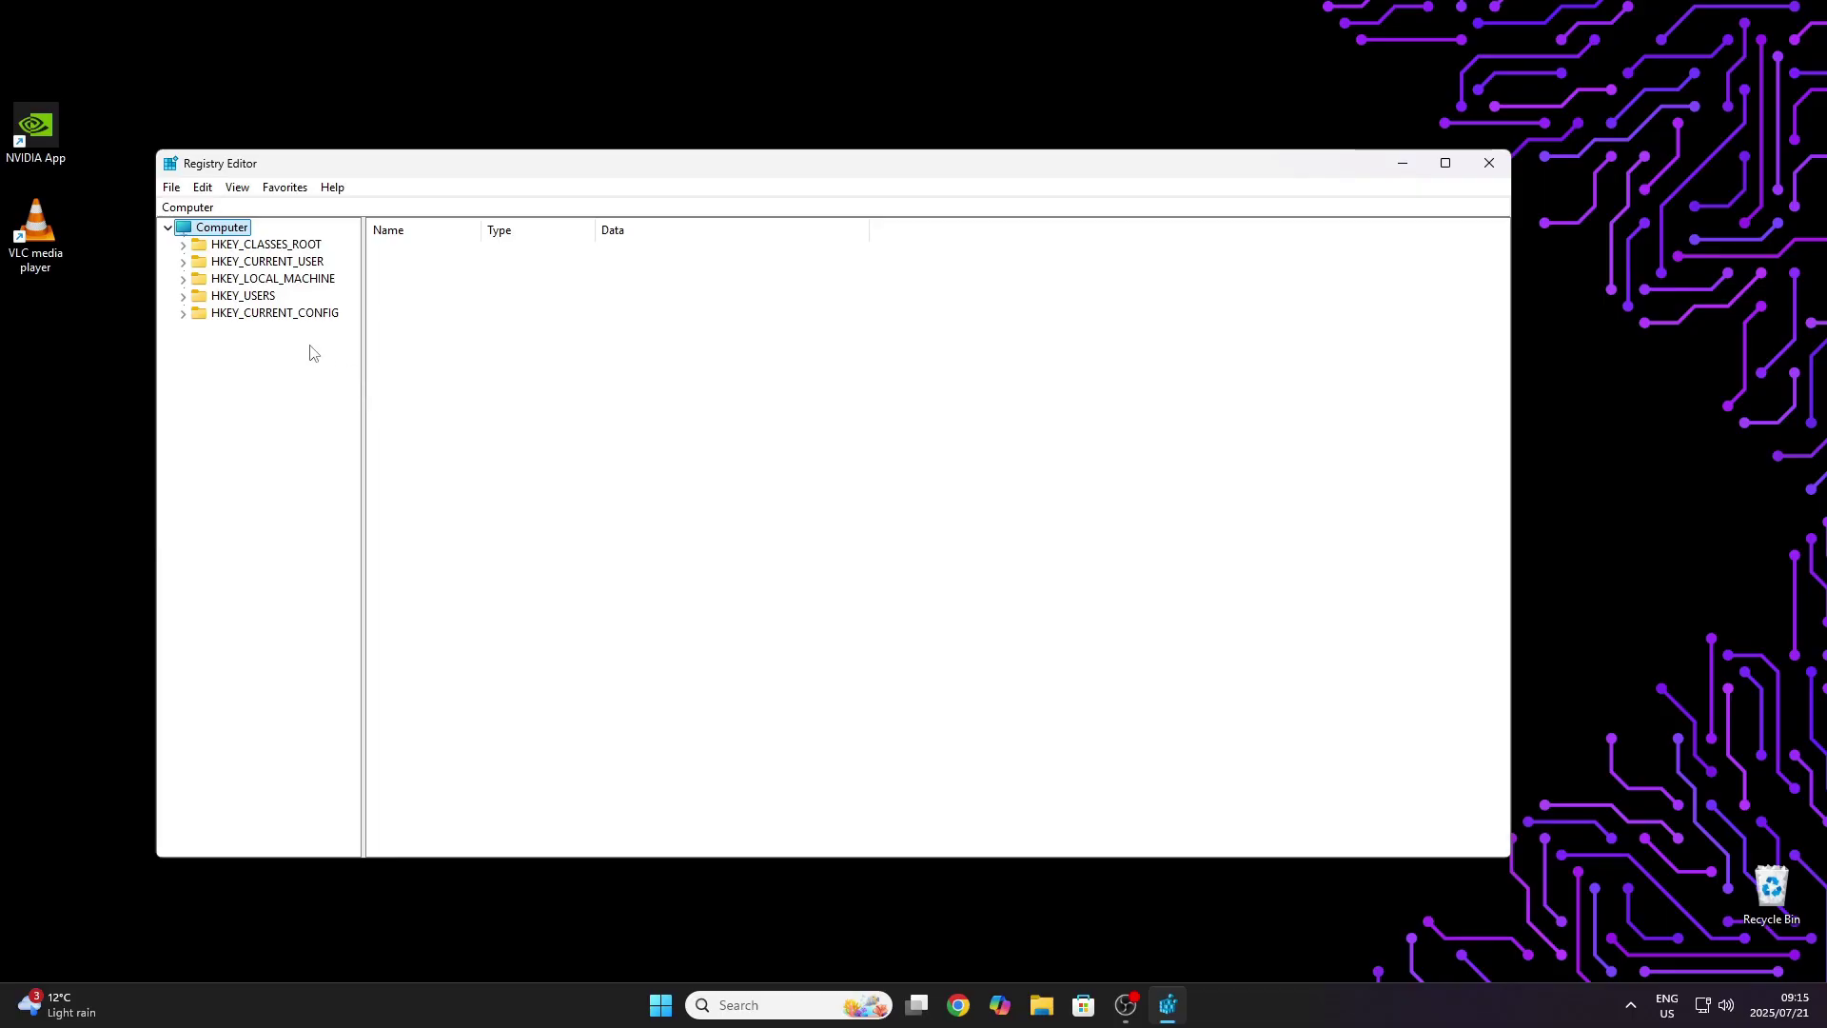
left_click(287, 263)
double_click(287, 263)
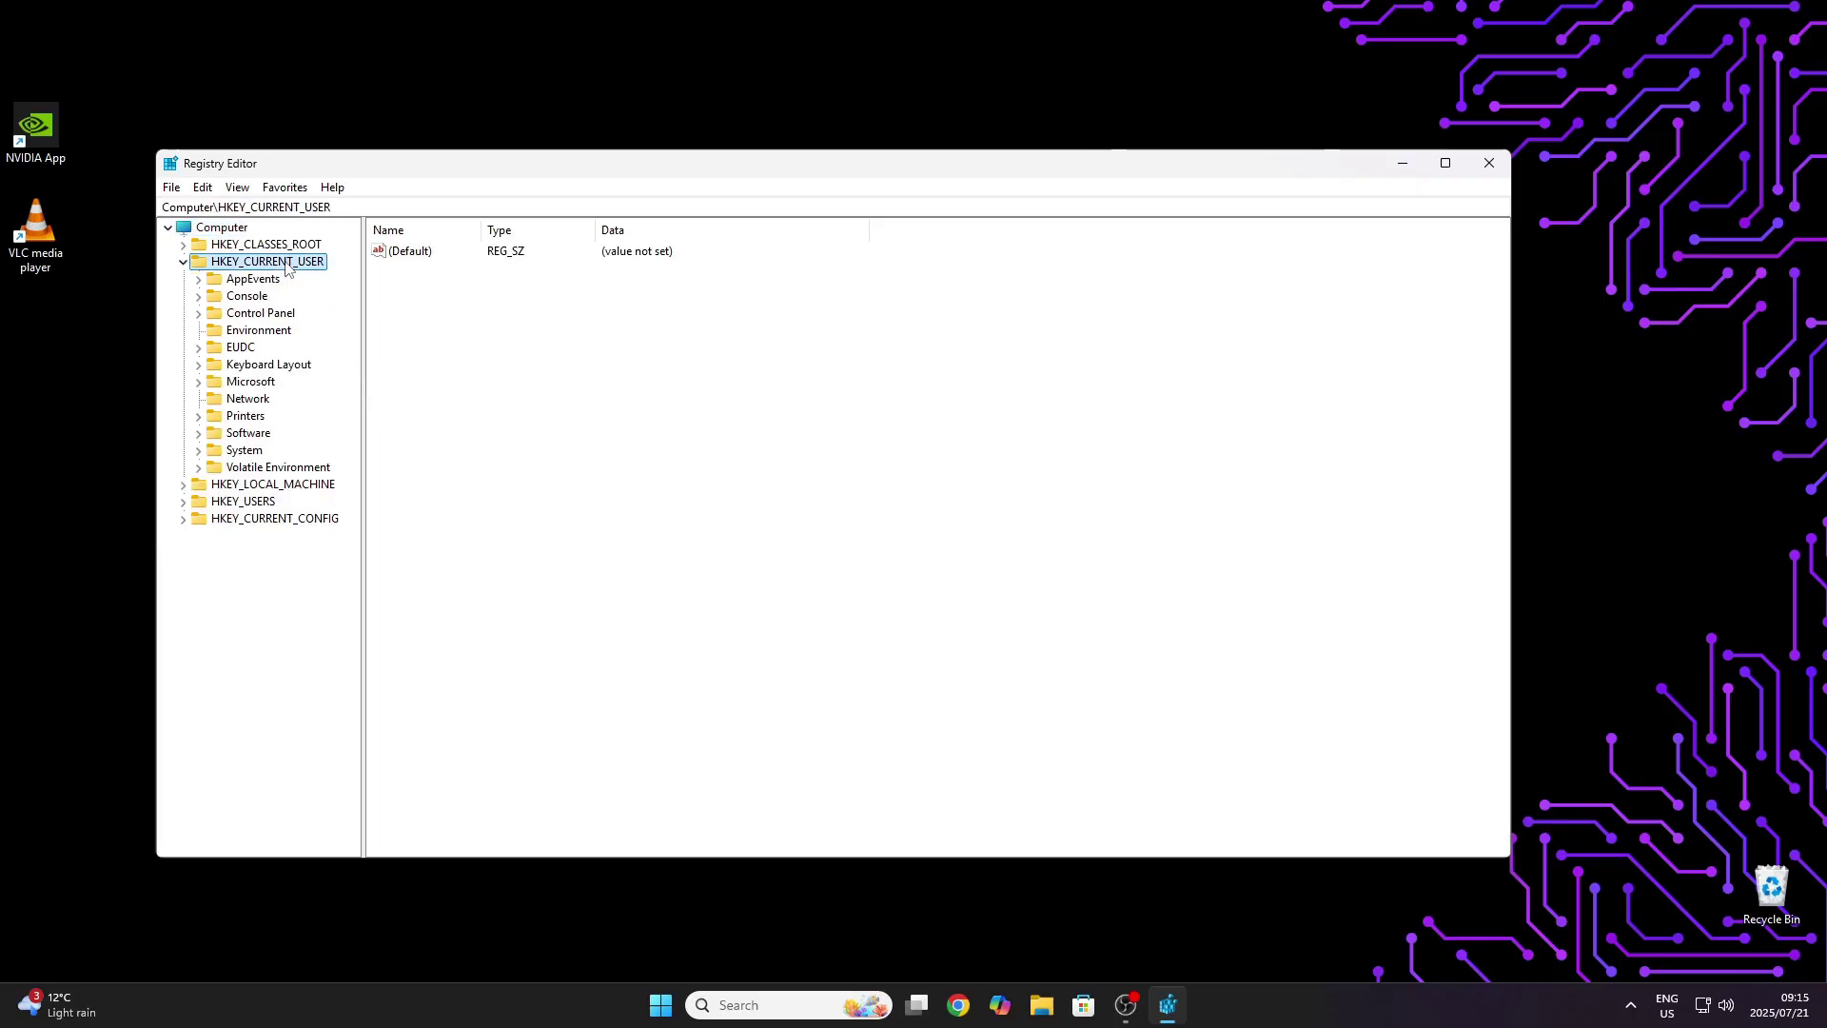
- Delete the Autodesk key under HKEY_CURRENT_USER\Software, confirm the deletion, and collapse the HKEY_CURRENT_USER branch
double_click(263, 434)
left_click(271, 485)
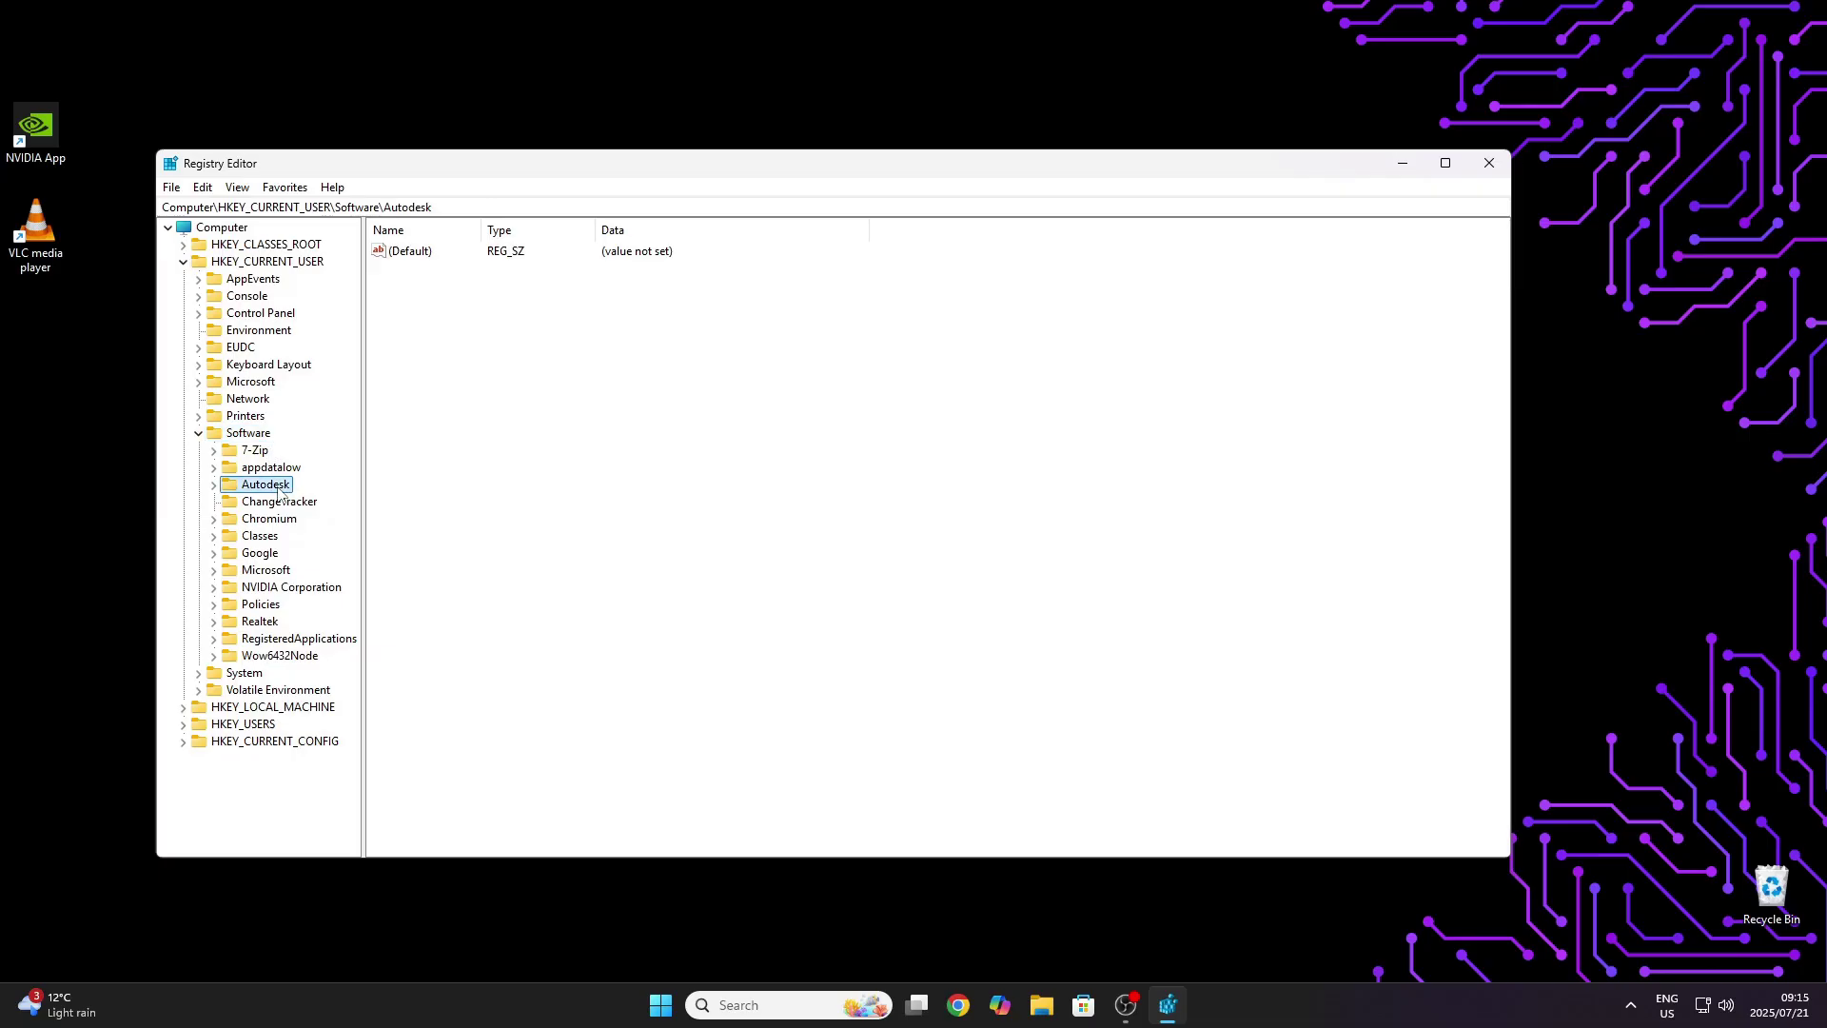
right_click(278, 488)
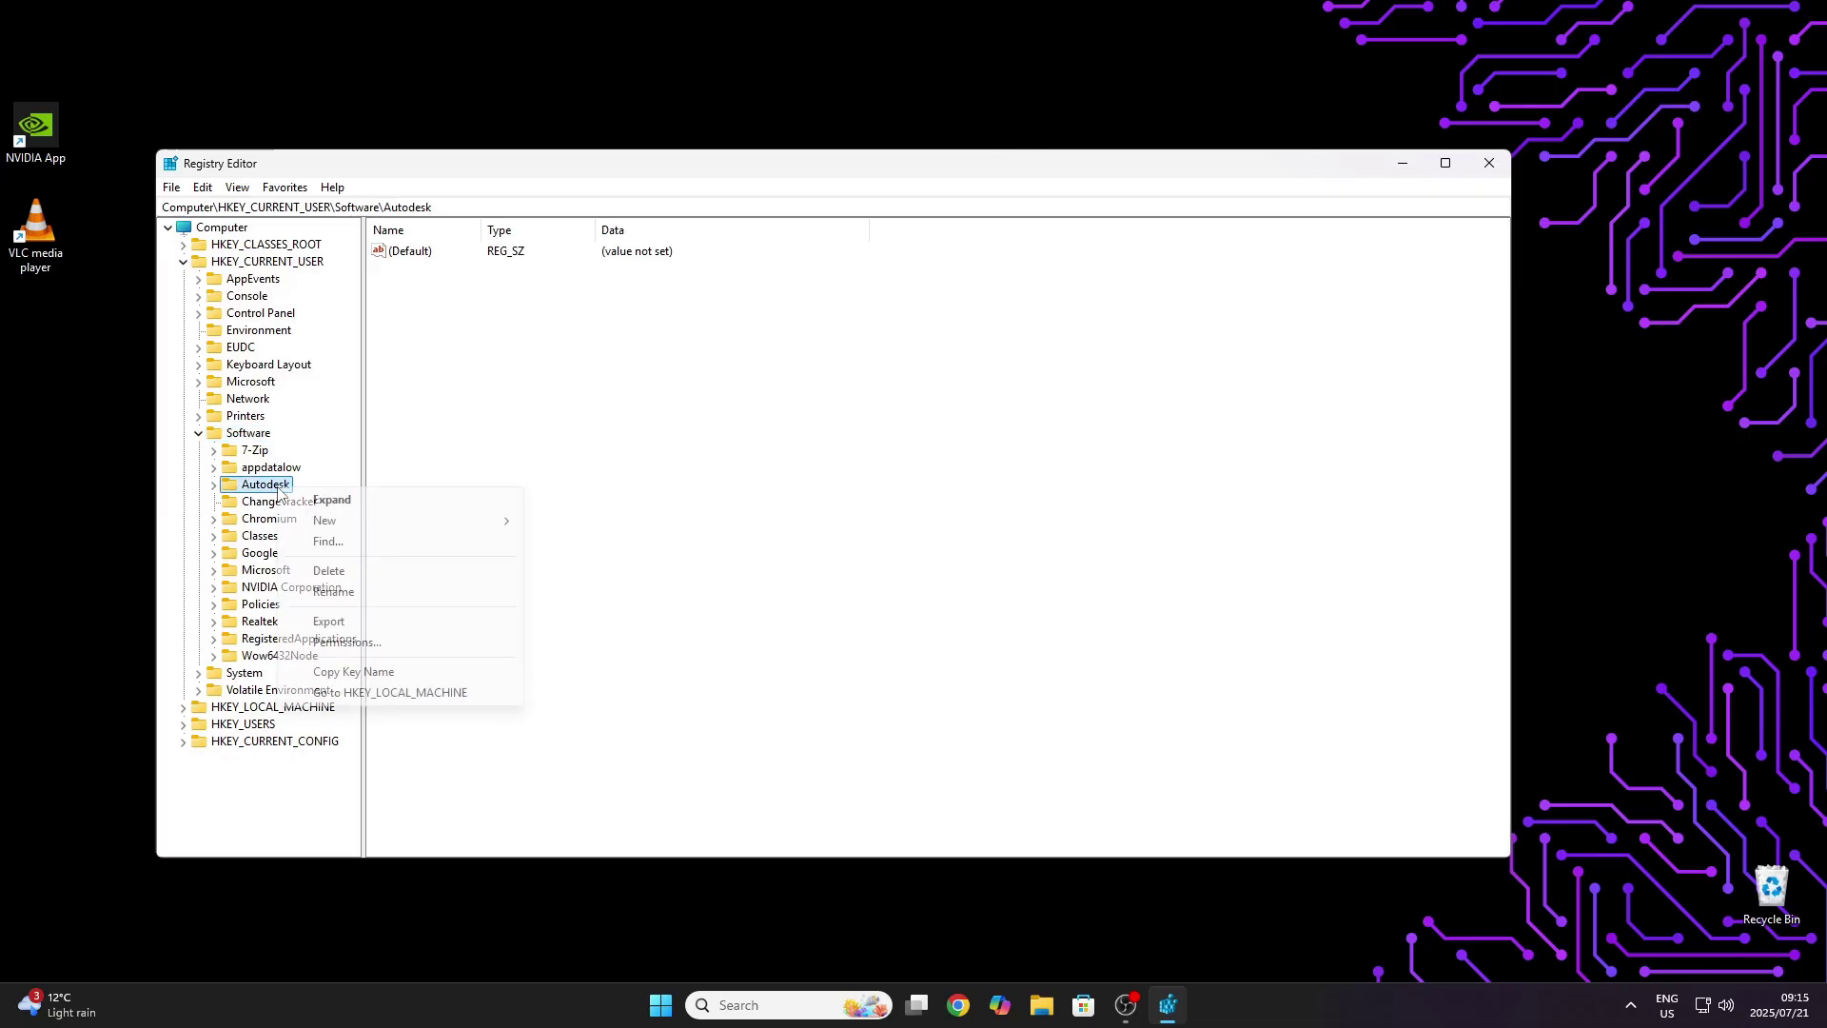
left_click(329, 570)
left_click(1013, 498)
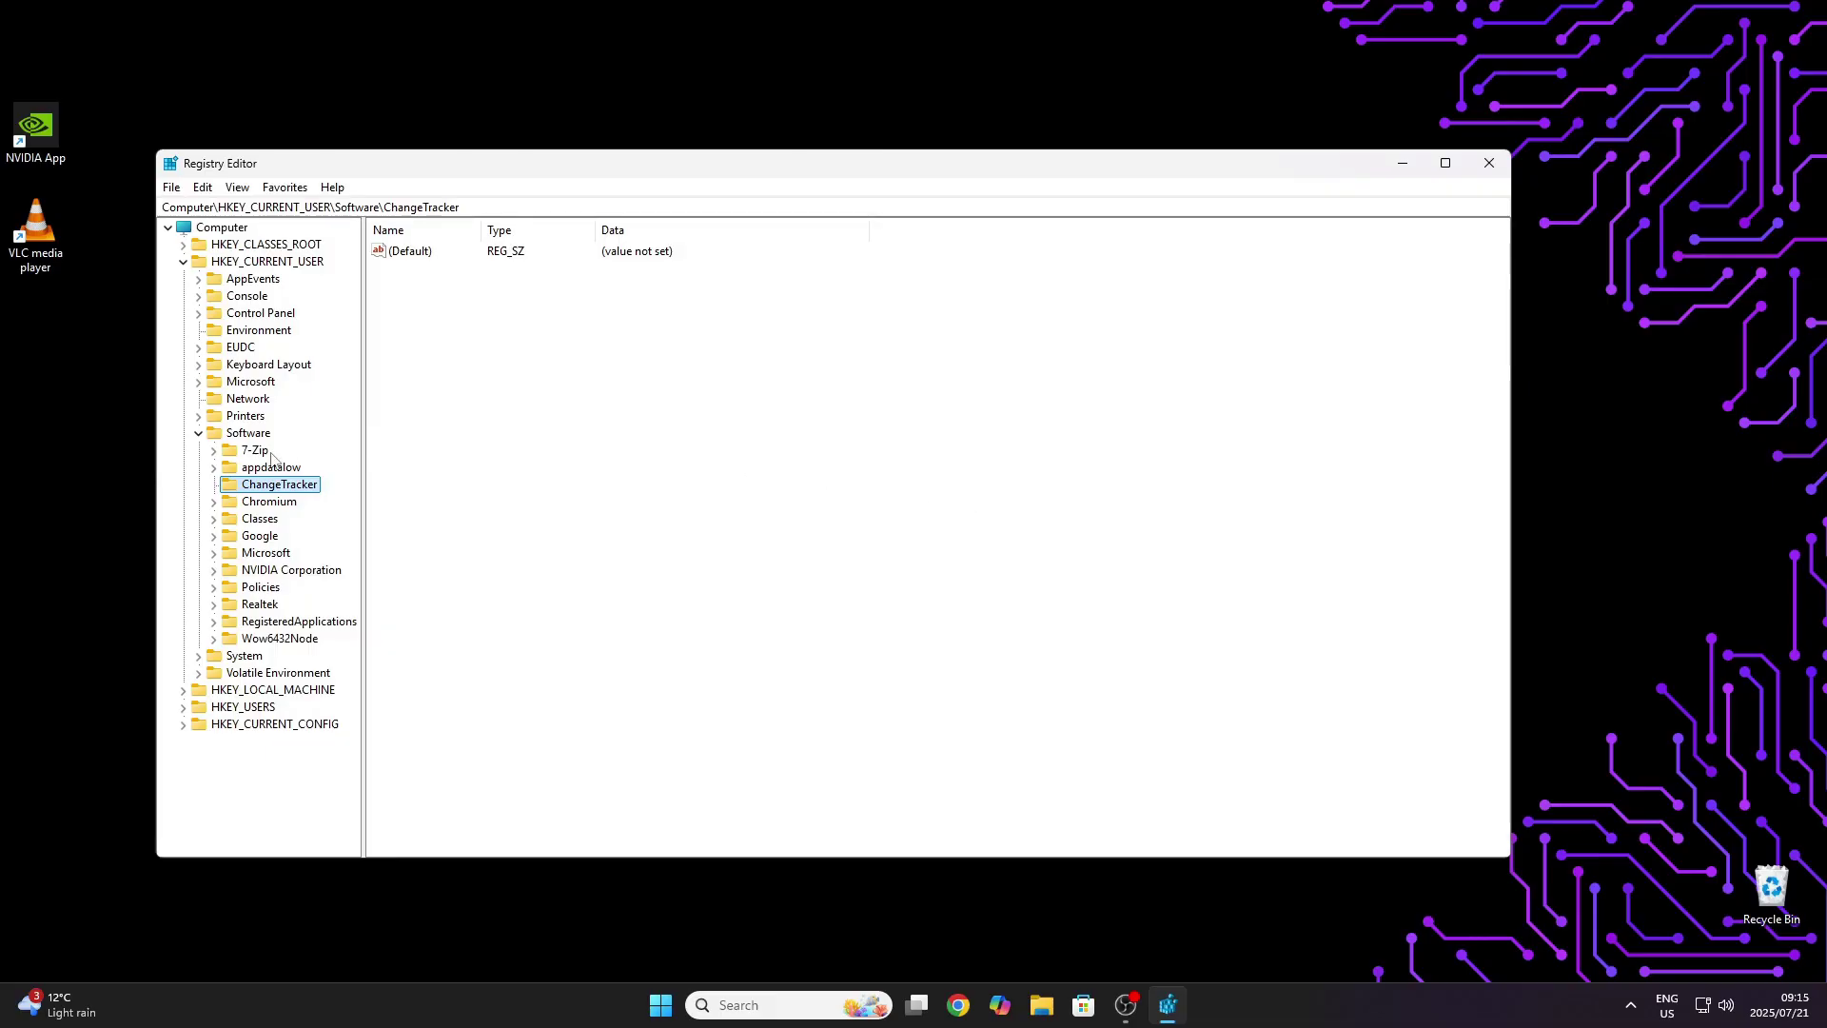
left_click(199, 435)
left_click(183, 262)
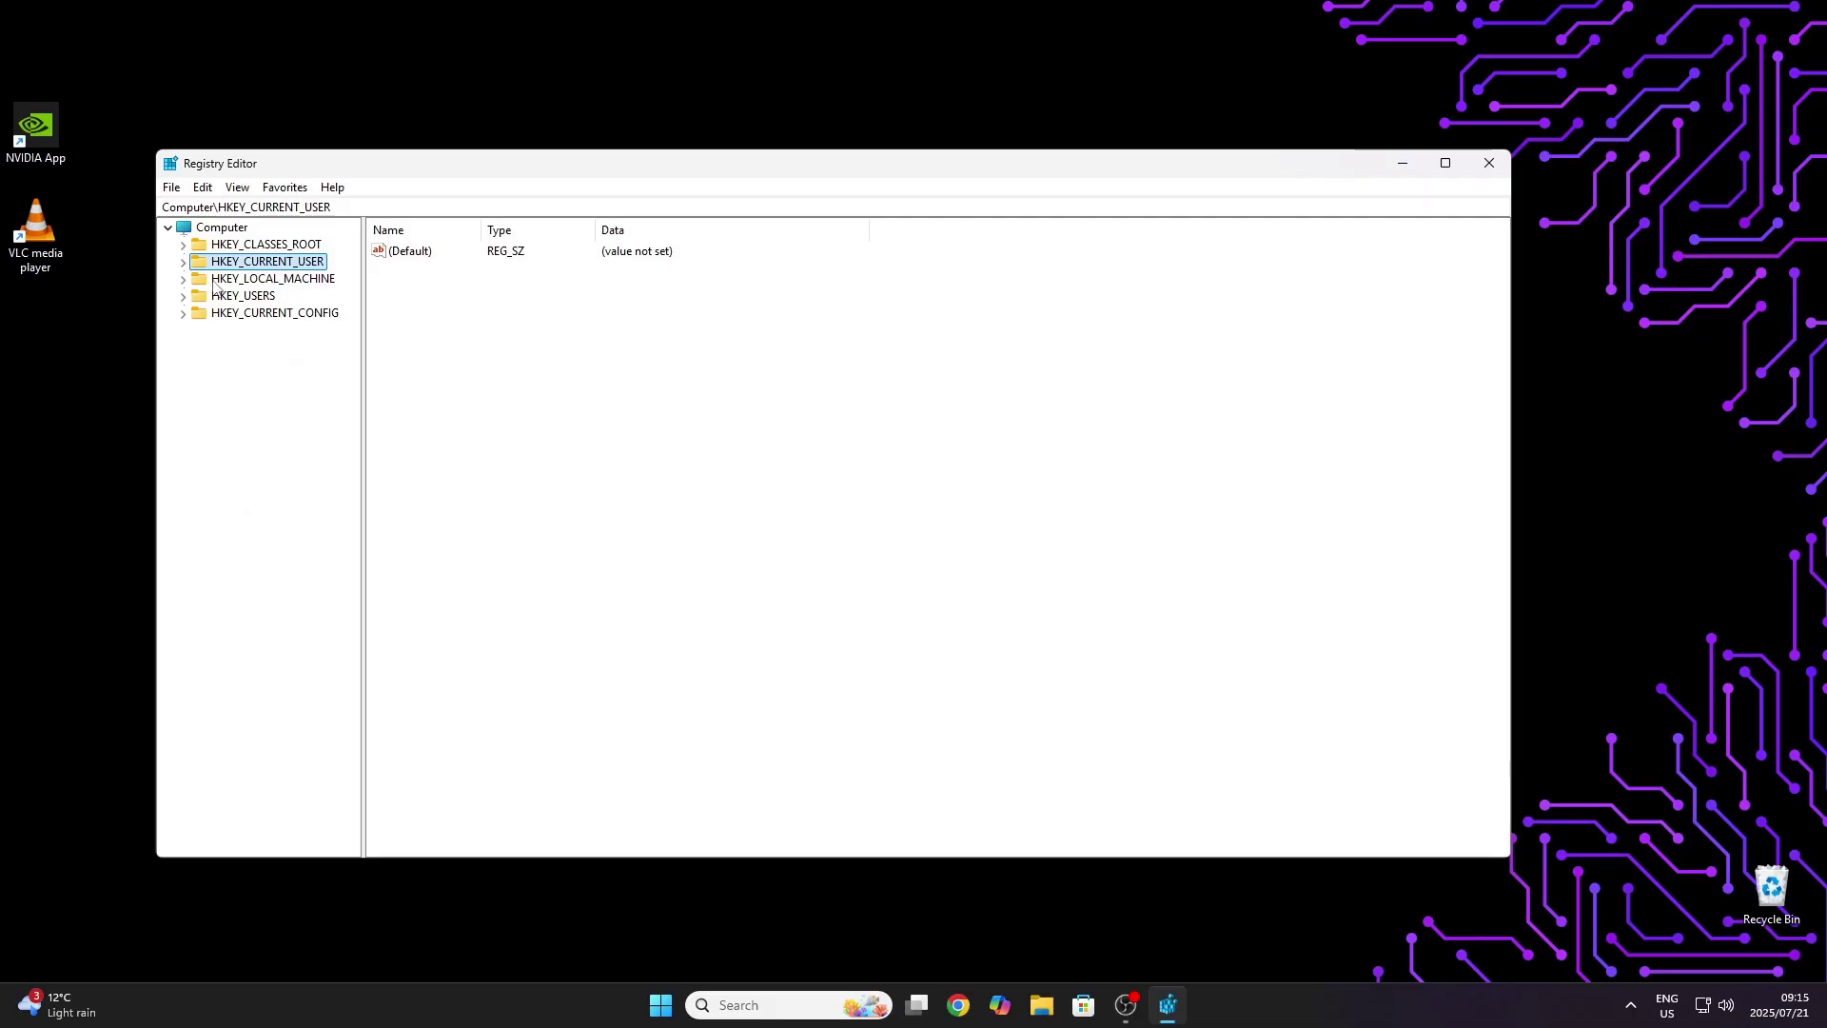
- Delete the Autodesk key under HKEY_LOCAL_MACHINE\SOFTWARE, confirm the deletion, and close Registry Editor
left_click(215, 280)
left_click(183, 279)
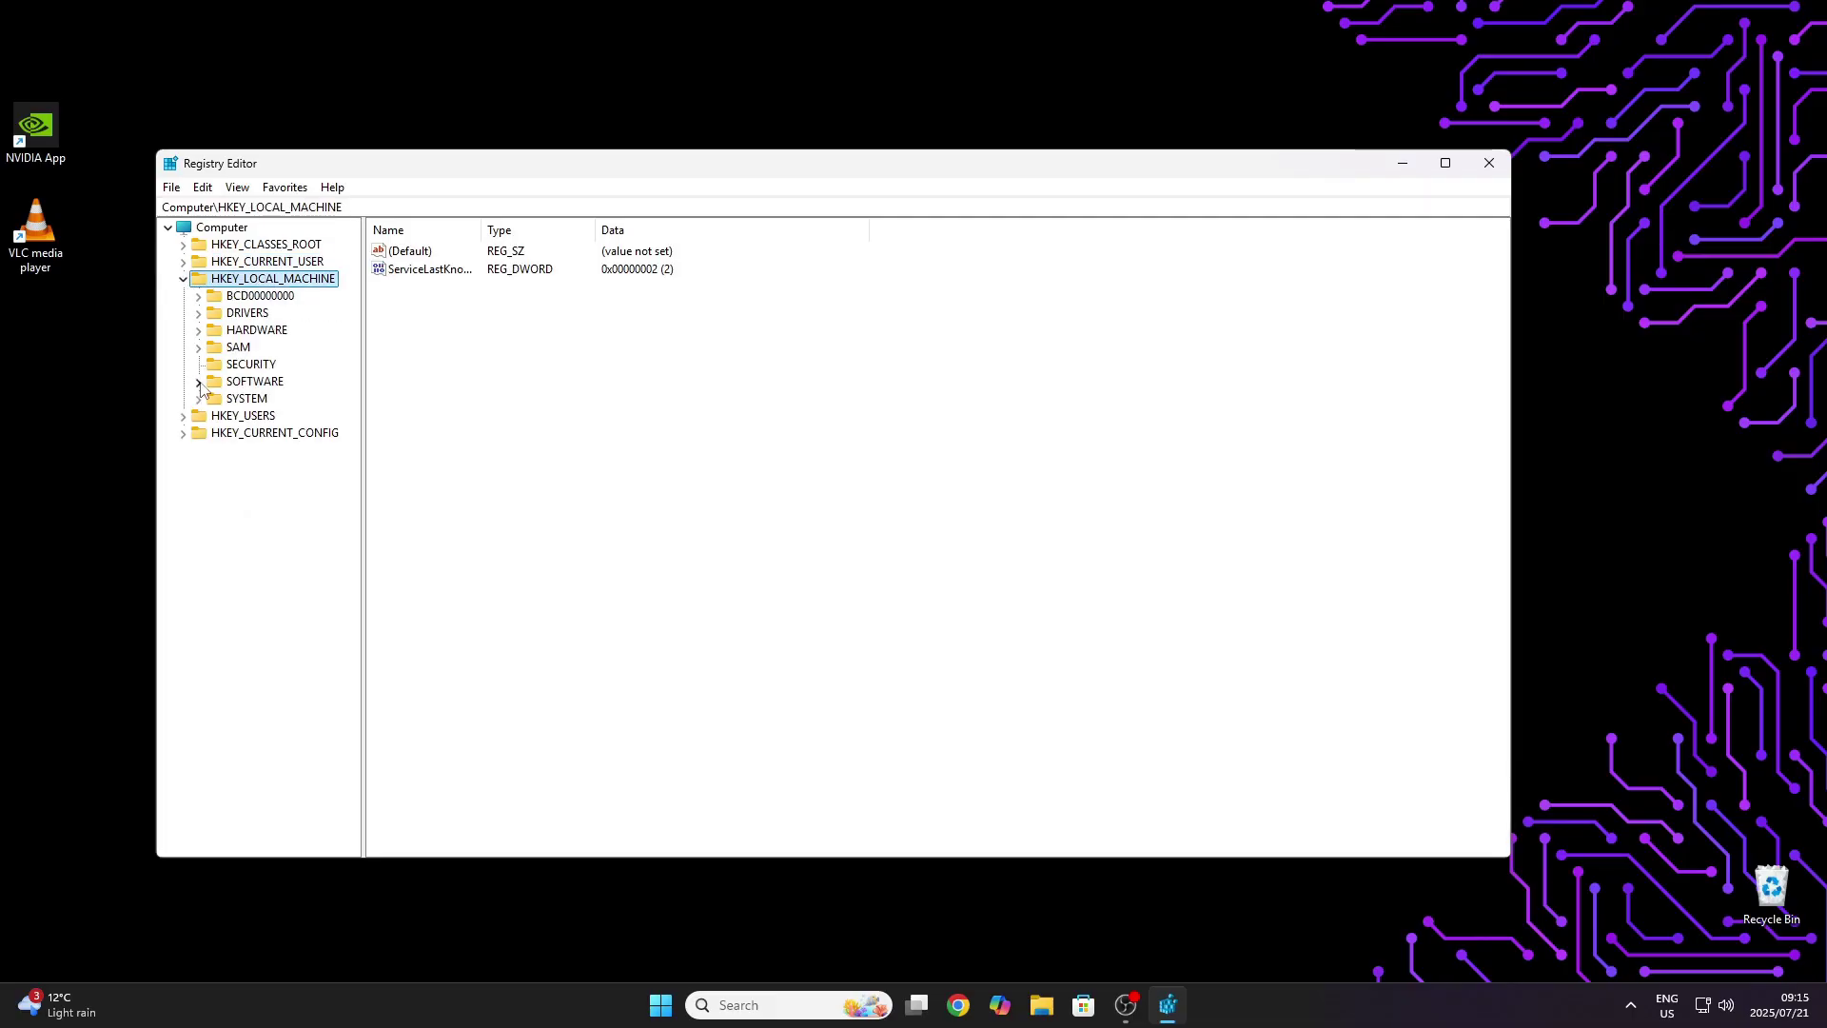
left_click(204, 383)
left_click(199, 383)
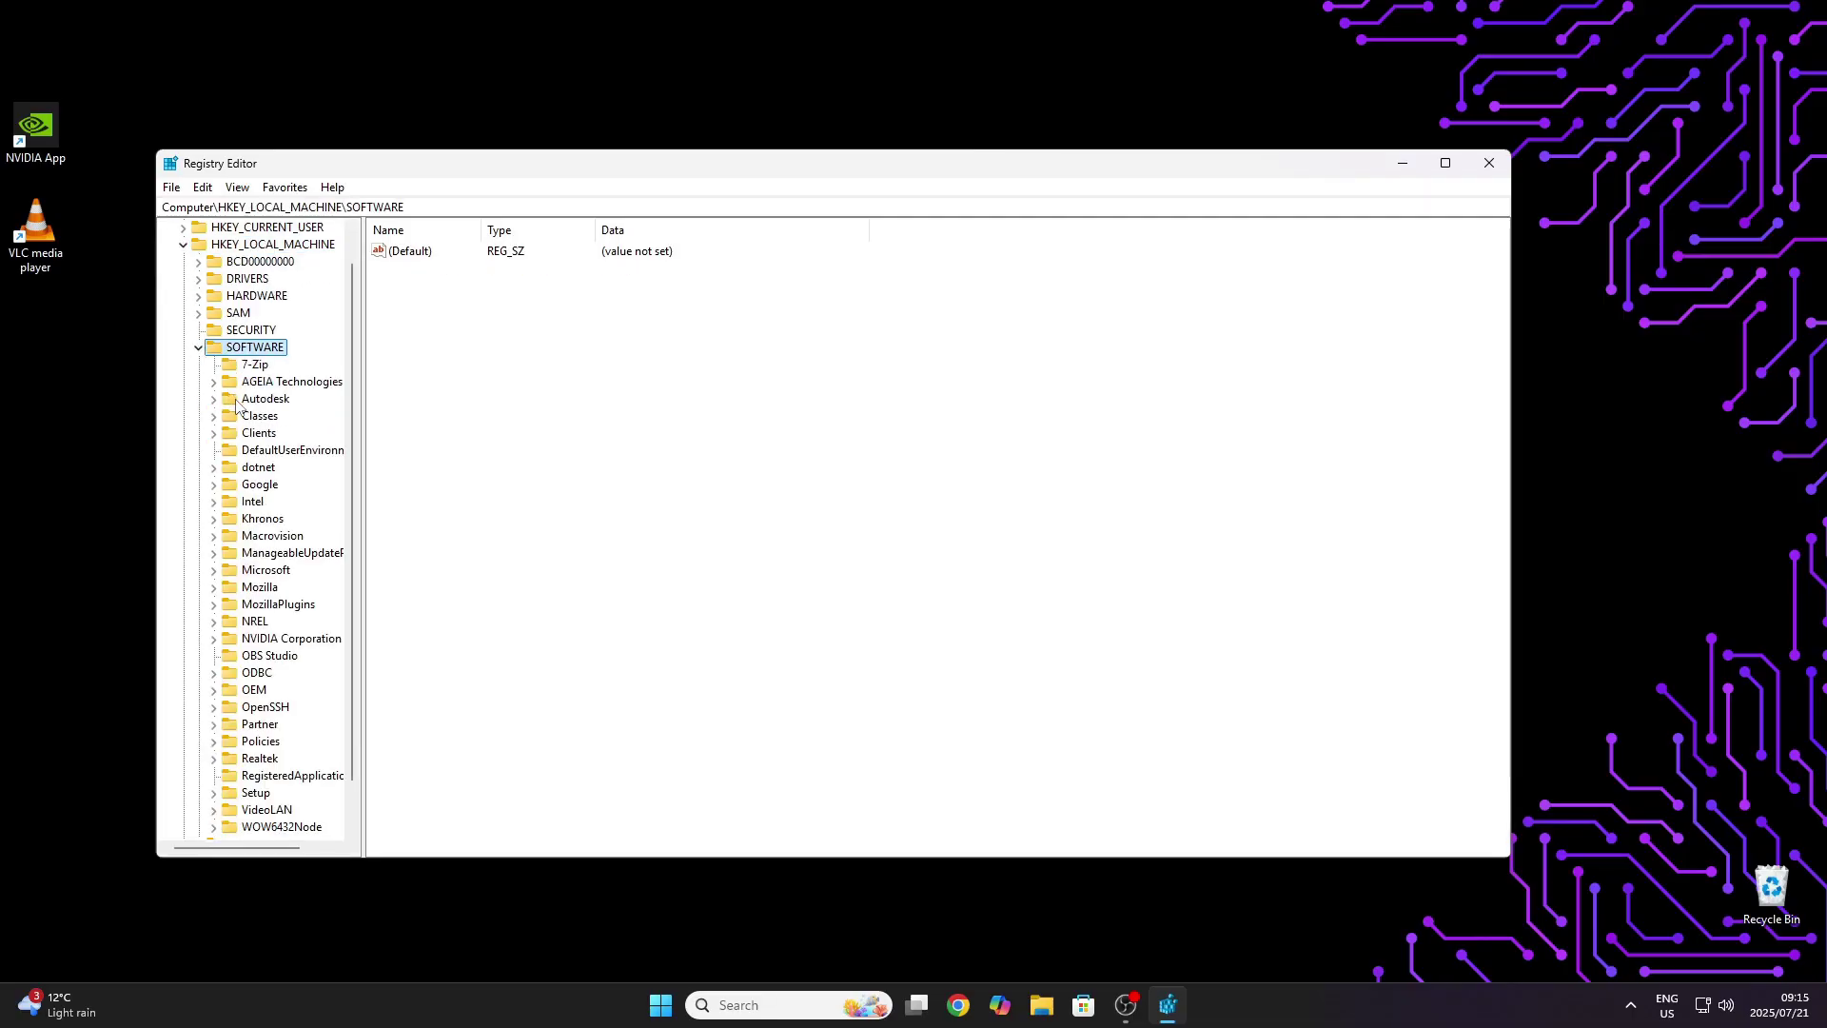
left_click(237, 400)
right_click(239, 400)
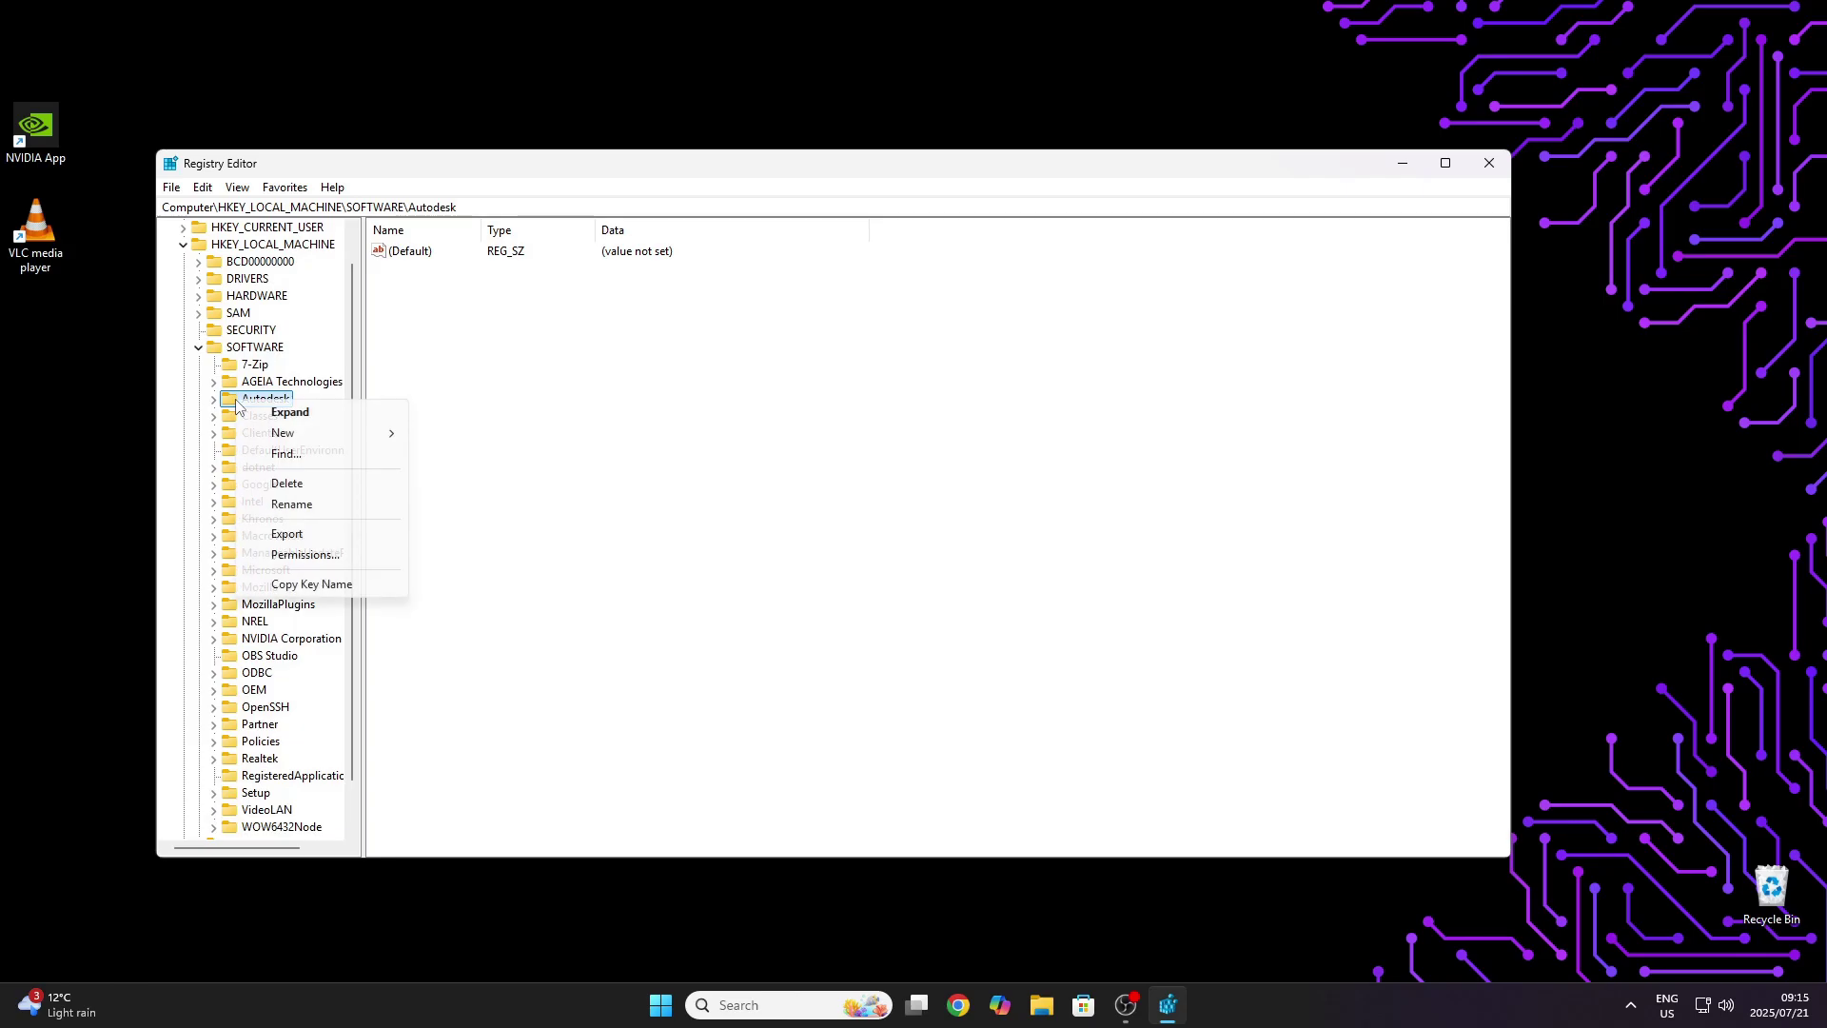
left_click(287, 483)
left_click(1025, 506)
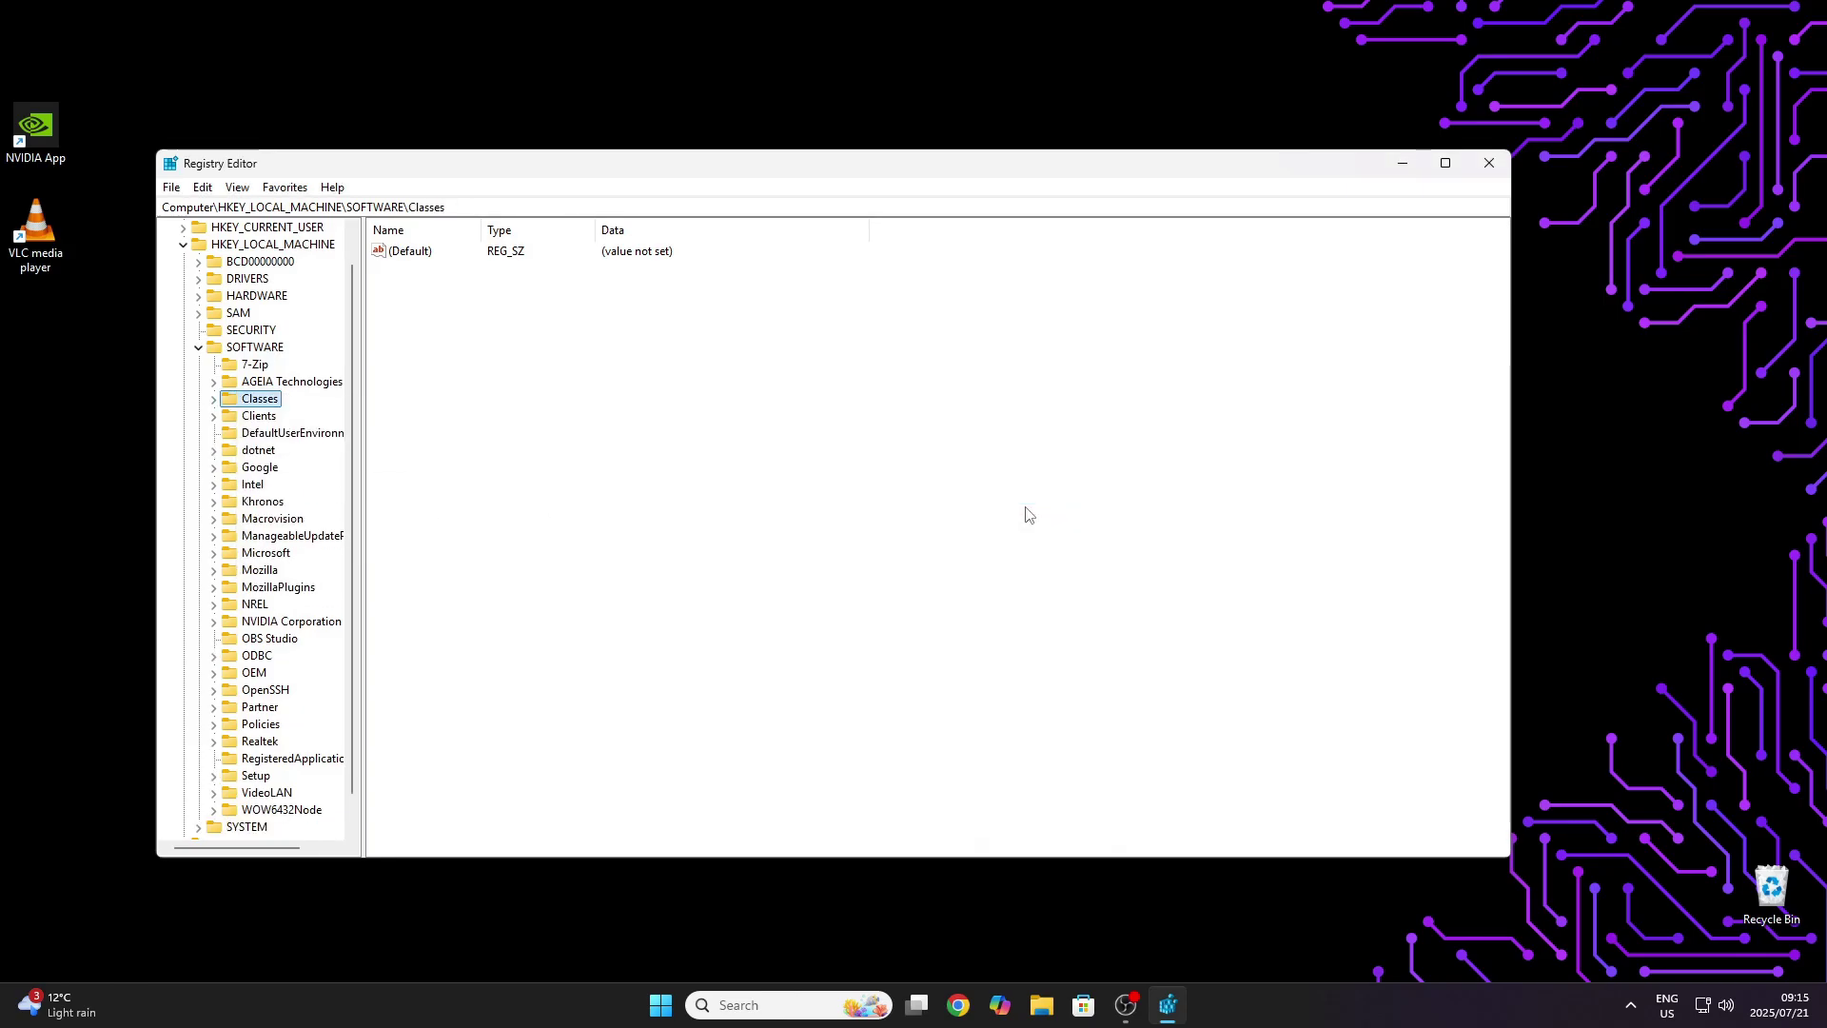
left_click(1488, 164)
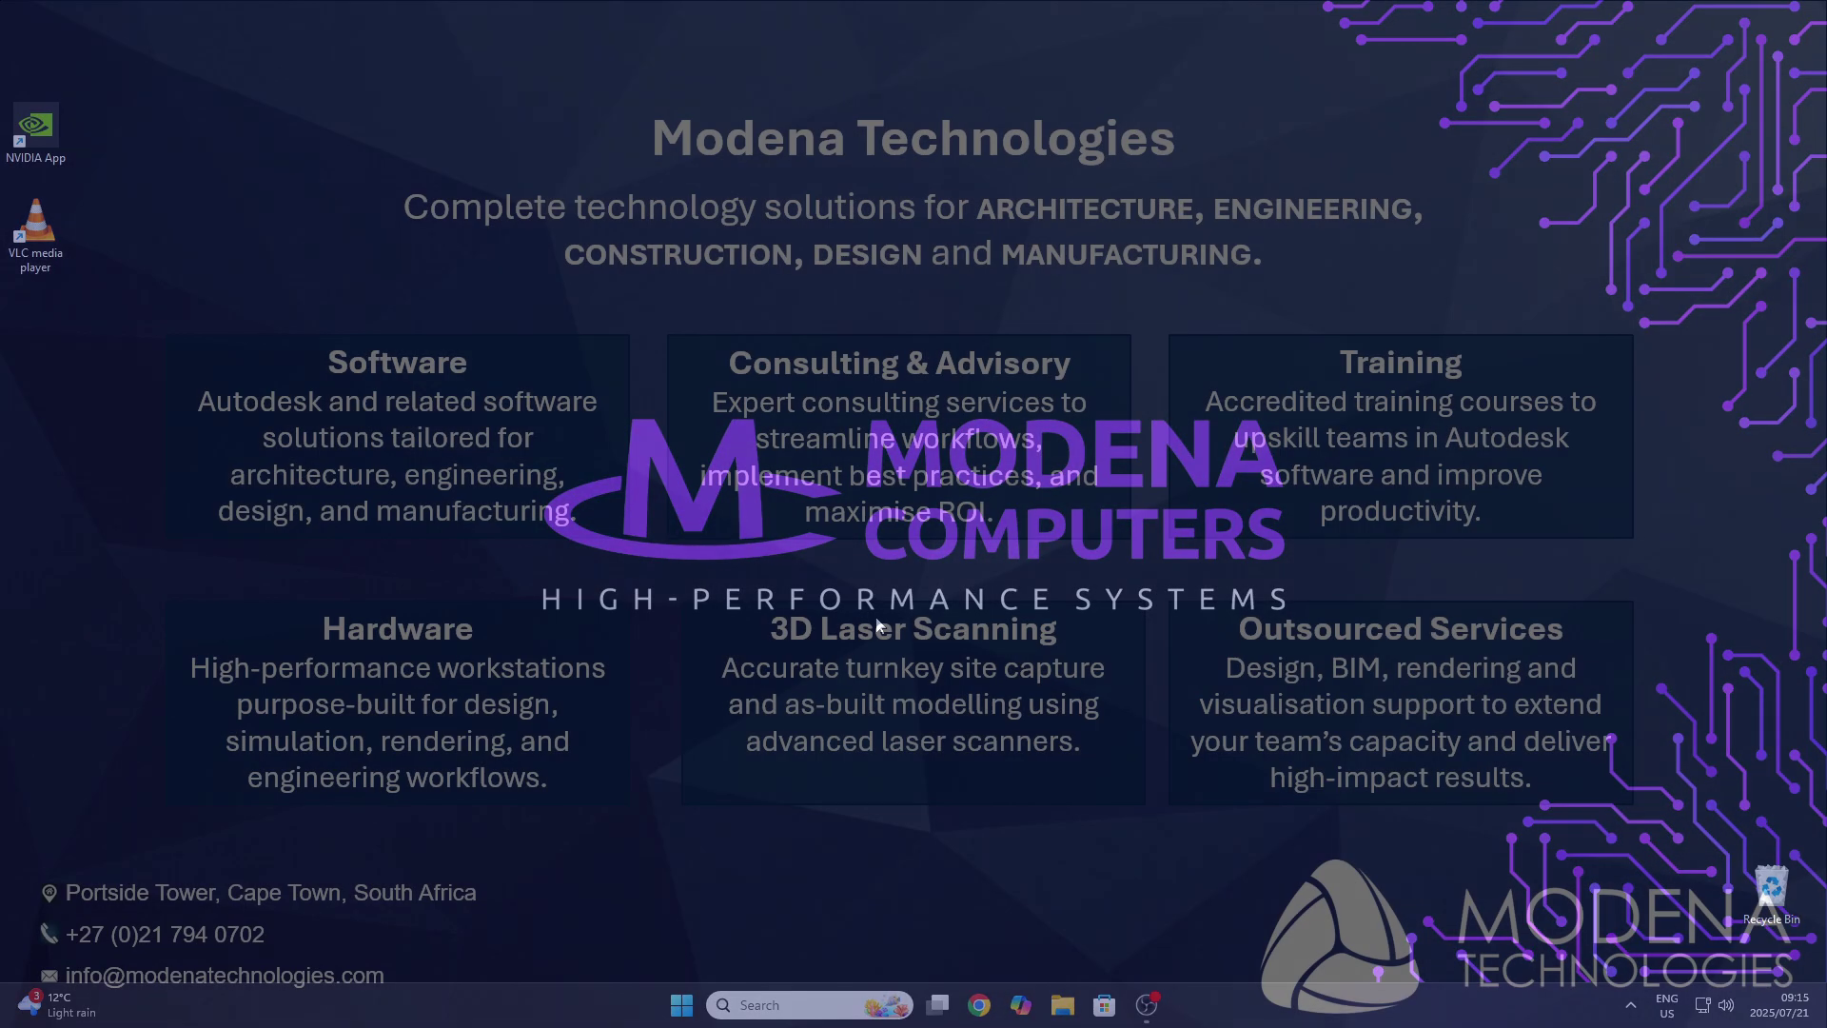